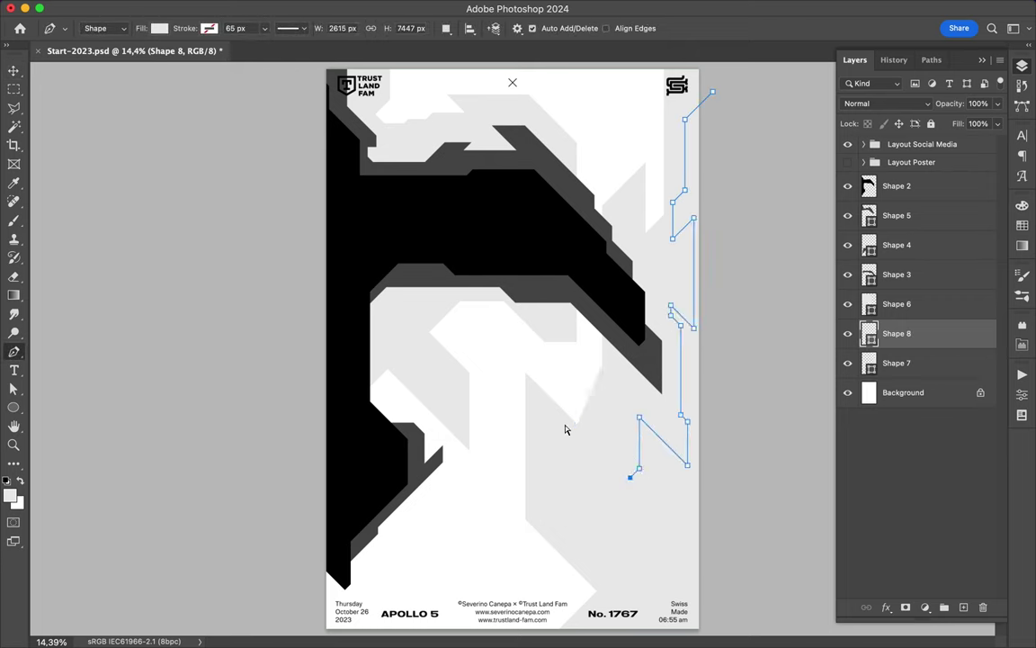
Step: Close the dark grey shape down the right edge and add the black lower-right block
left_click(558, 423)
left_click(549, 422)
left_click(549, 469)
left_click(618, 537)
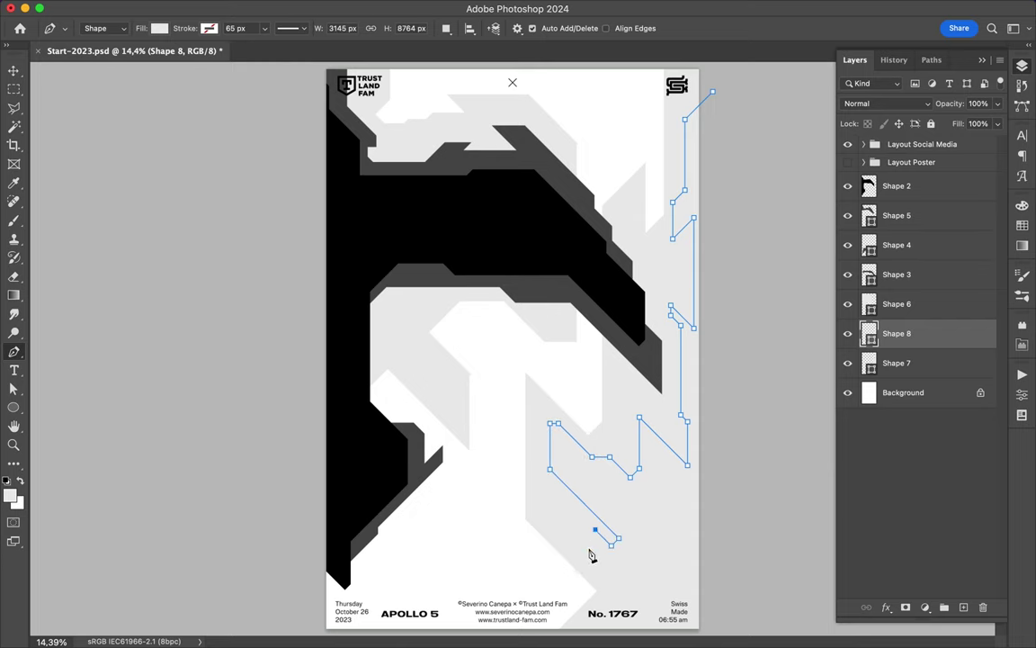
left_click(638, 621)
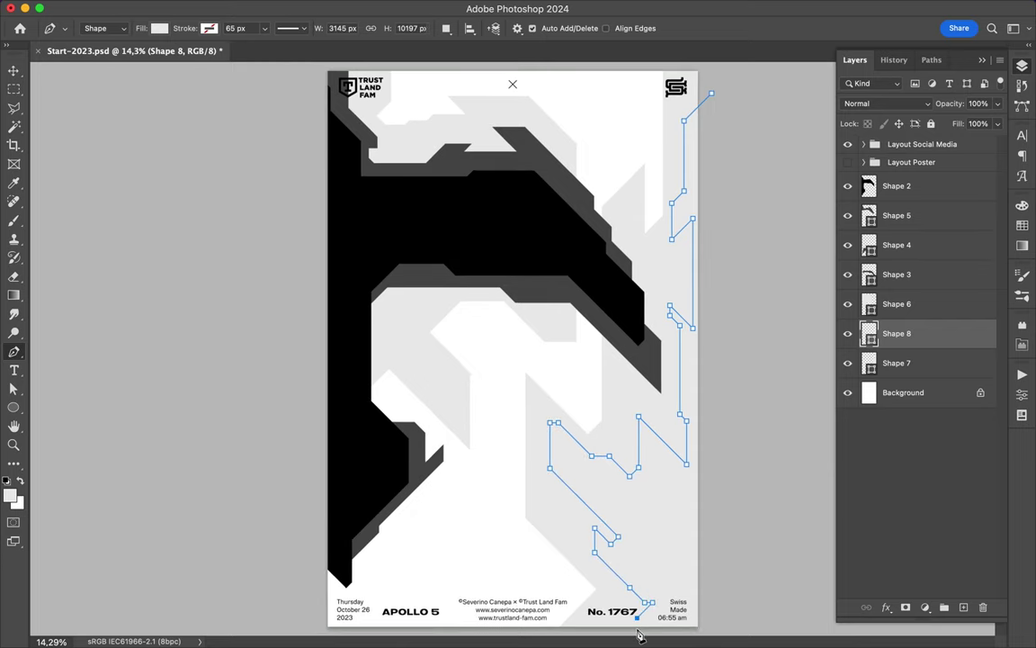
left_click(711, 94)
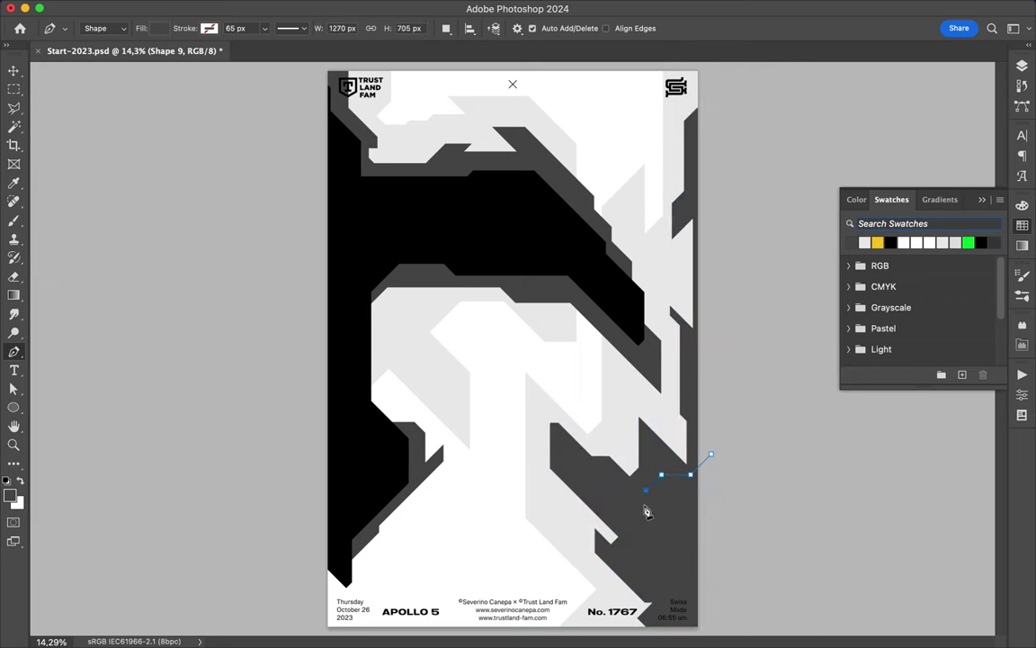
left_click(710, 454)
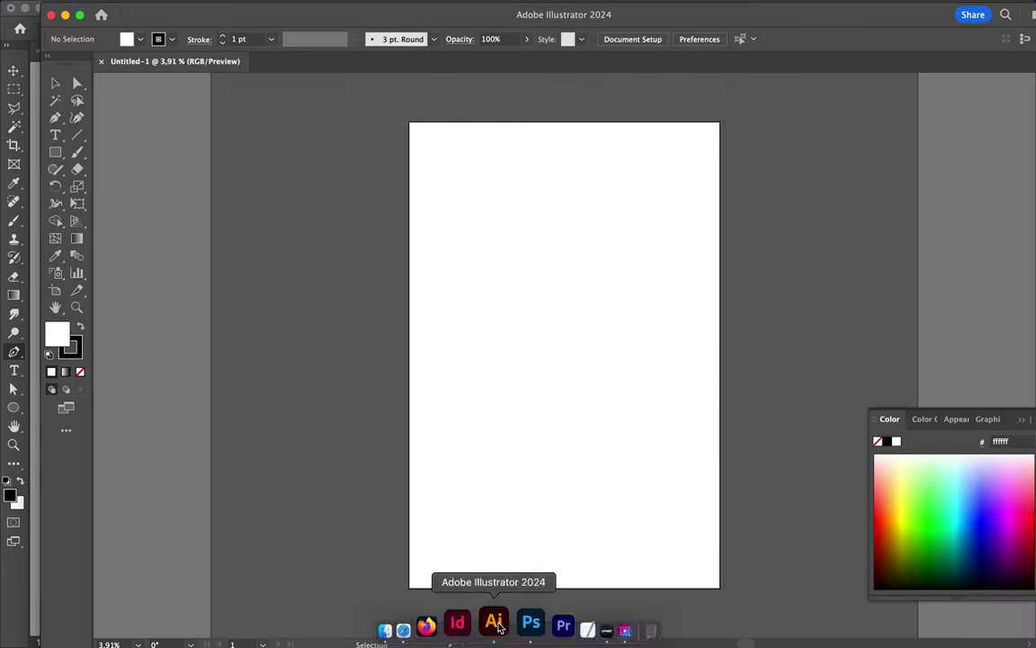
Step: Draw a black parallelogram in Illustrator and place it at the poster's left middle
left_click(449, 296)
key("ctrl+z")
left_click(527, 344)
left_click(545, 393)
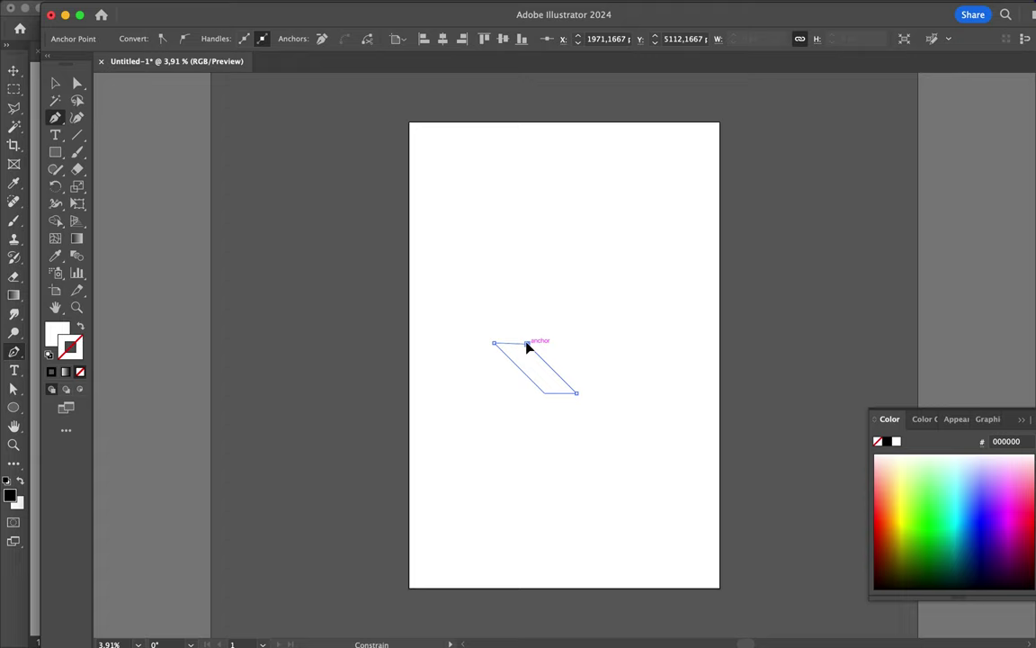
scroll(528, 347, "up", 3)
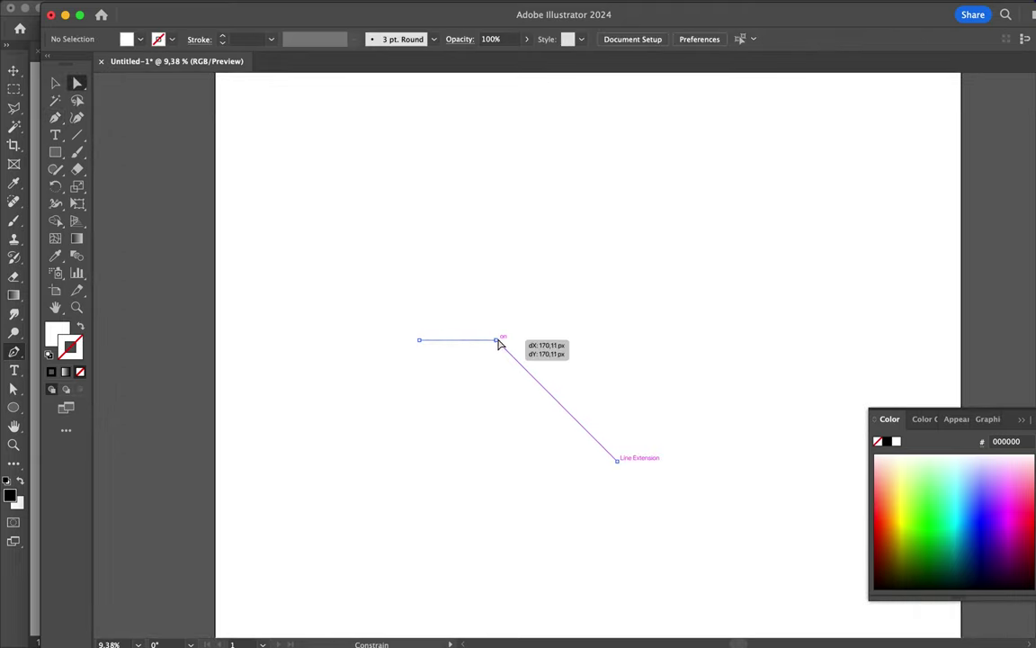
scroll(501, 344, "up", 3)
left_click(411, 326)
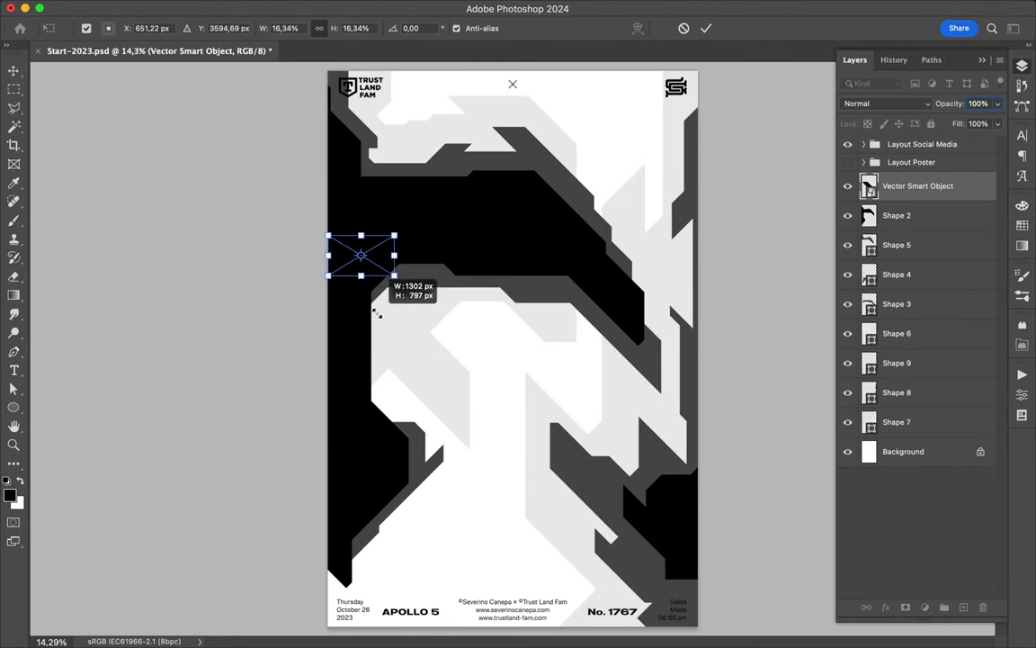
mouse_move(377, 312)
left_mouse_down()
mouse_move(396, 333)
mouse_move(404, 404)
mouse_move(396, 415)
mouse_move(392, 406)
left_mouse_up()
Step: Commit the parallelogram placement and add an enlarged 'FUTUR' text line
key("v")
scroll(401, 418, "up", 3)
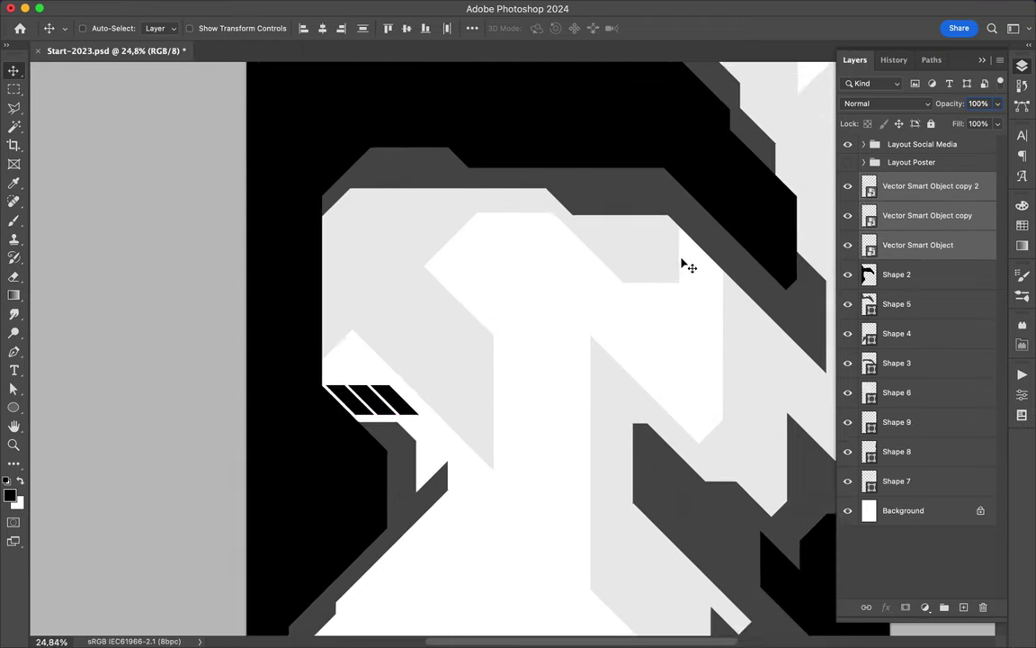
scroll(683, 267, "down", 5)
key("t")
left_click(460, 526)
type("FUTUR")
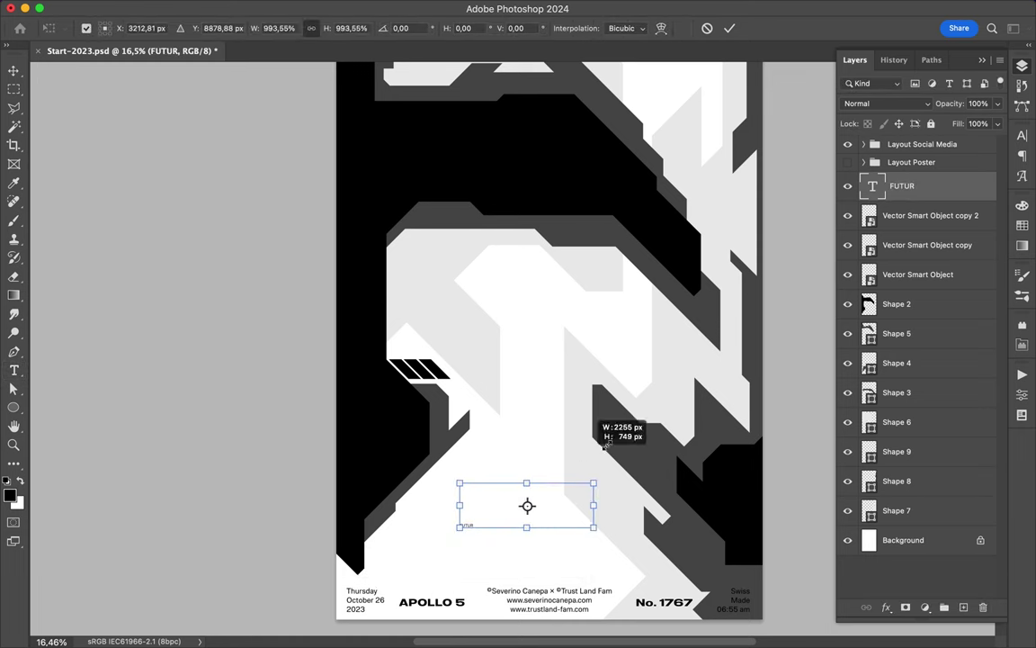
left_click_drag(486, 520, 636, 467, "ctrl")
Step: Set FUTUR in the Celdum font and reposition it
left_click(1022, 135)
left_click(933, 156)
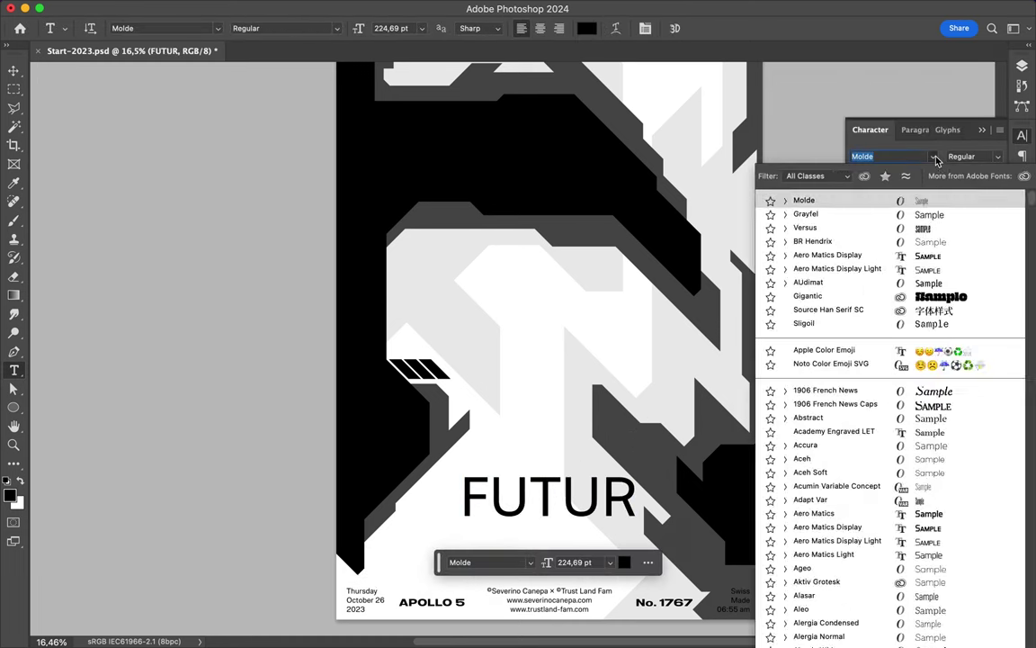
scroll(855, 404, "down", 10)
scroll(854, 495, "down", 5)
scroll(856, 540, "down", 3)
scroll(854, 558, "down", 2)
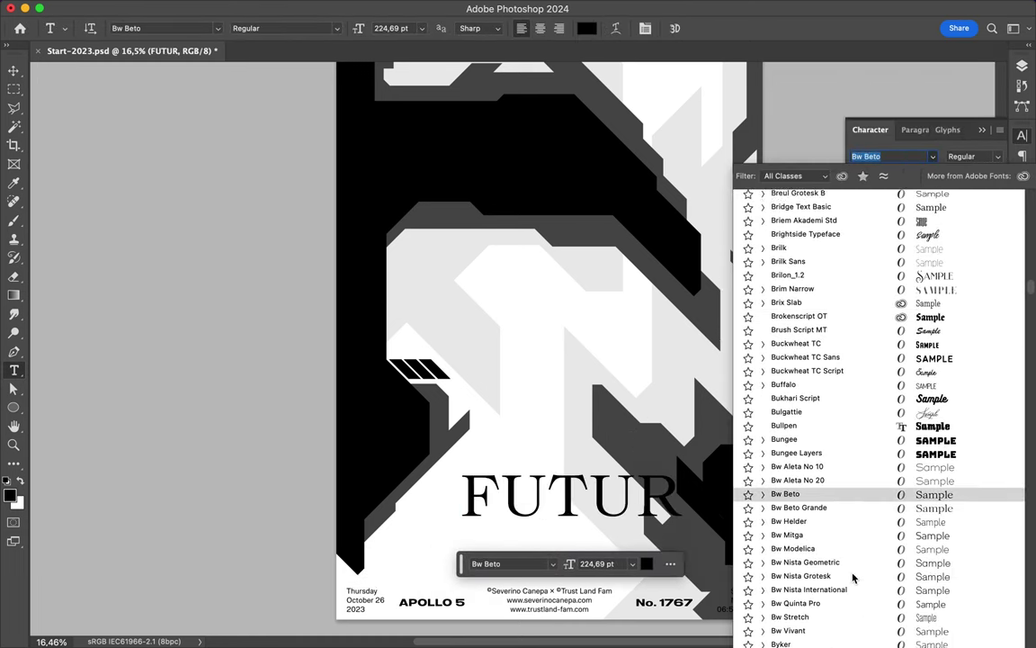
scroll(851, 576, "down", 1)
scroll(863, 476, "down", 4)
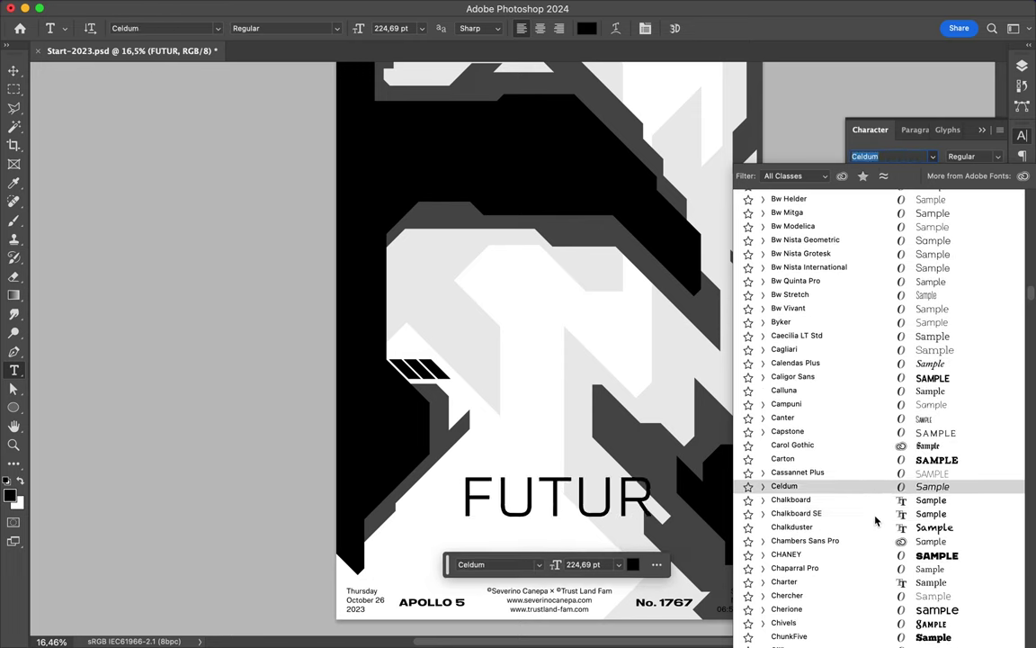
left_click(870, 483)
mouse_move(588, 567)
left_mouse_down()
mouse_move(543, 534)
mouse_move(531, 553)
left_mouse_up()
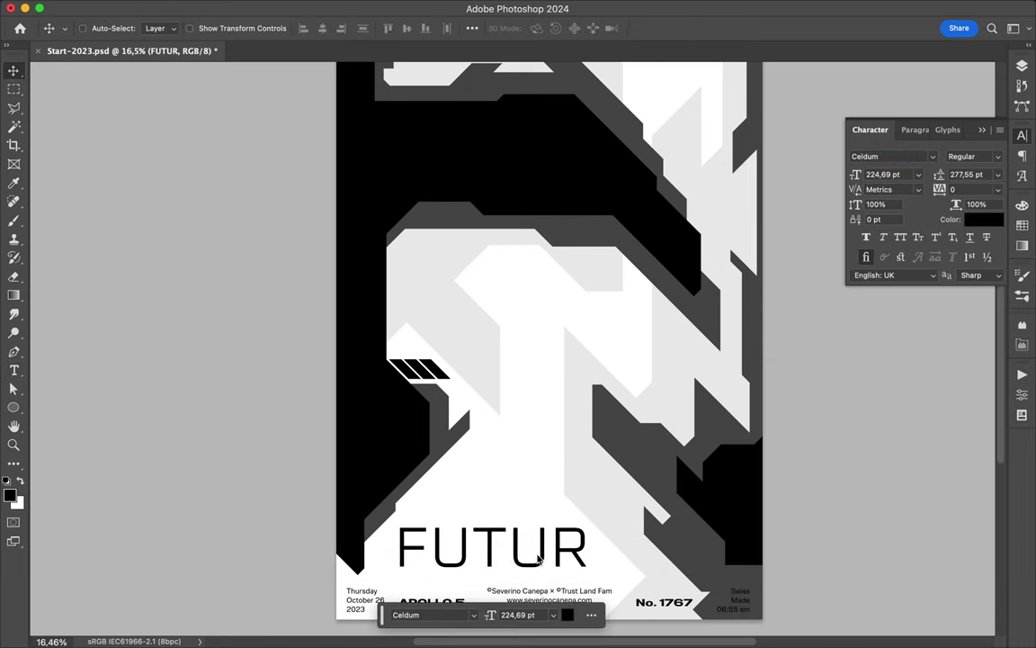
Step: Rotate FUTUR -90° to vertical, centre it and colour it light grey
scroll(537, 563, "down", 2)
key("ctrl+t")
mouse_move(472, 490)
left_mouse_down()
mouse_move(454, 489)
mouse_move(395, 553)
left_mouse_up()
key("Return")
left_click_drag(470, 513, 508, 409)
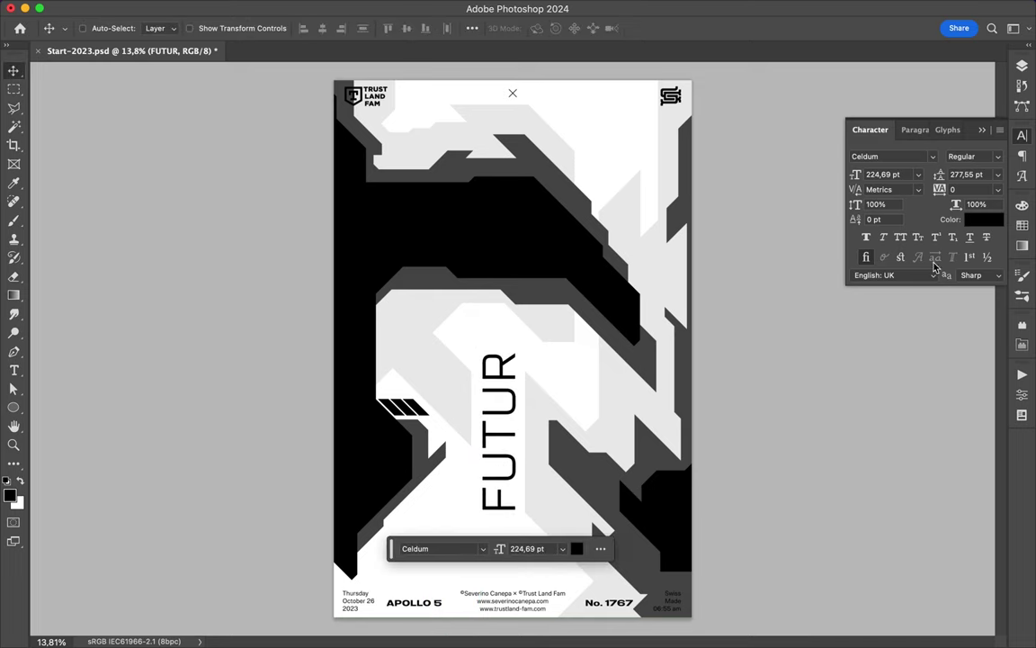
left_click(1022, 225)
left_click(852, 242)
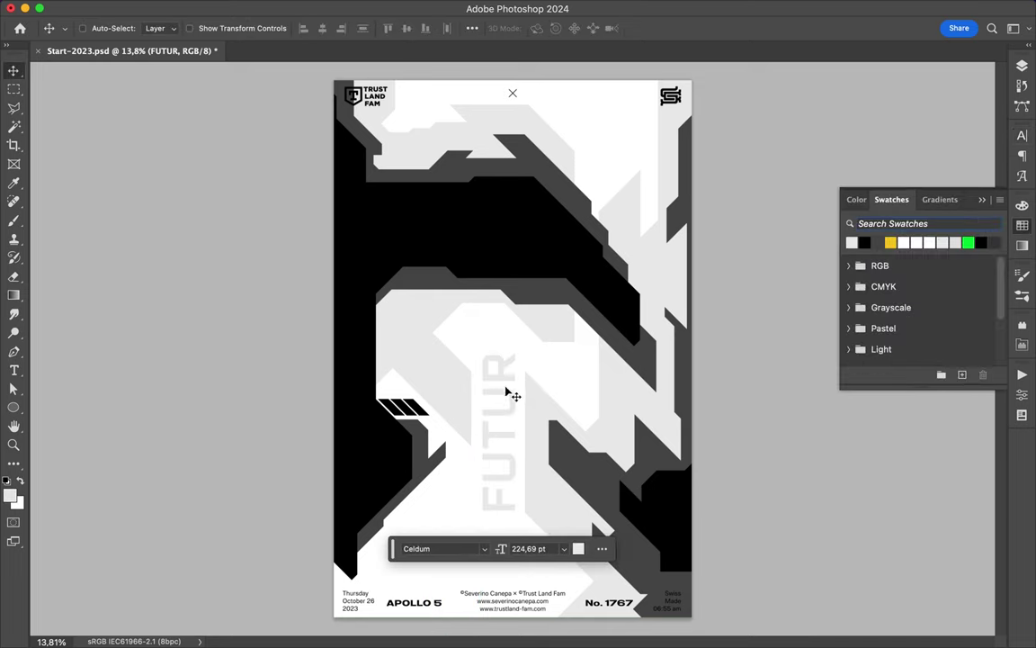
Step: Duplicate FUTUR as a vertical '#4' at the poster's upper right
key("ctrl+j")
key("ctrl+t")
double_click(456, 372)
type("#4")
key("ctrl+Return")
key("v")
mouse_move(409, 372)
left_mouse_down()
mouse_move(611, 126)
mouse_move(616, 97)
mouse_move(610, 172)
left_mouse_up()
key("ctrl+t")
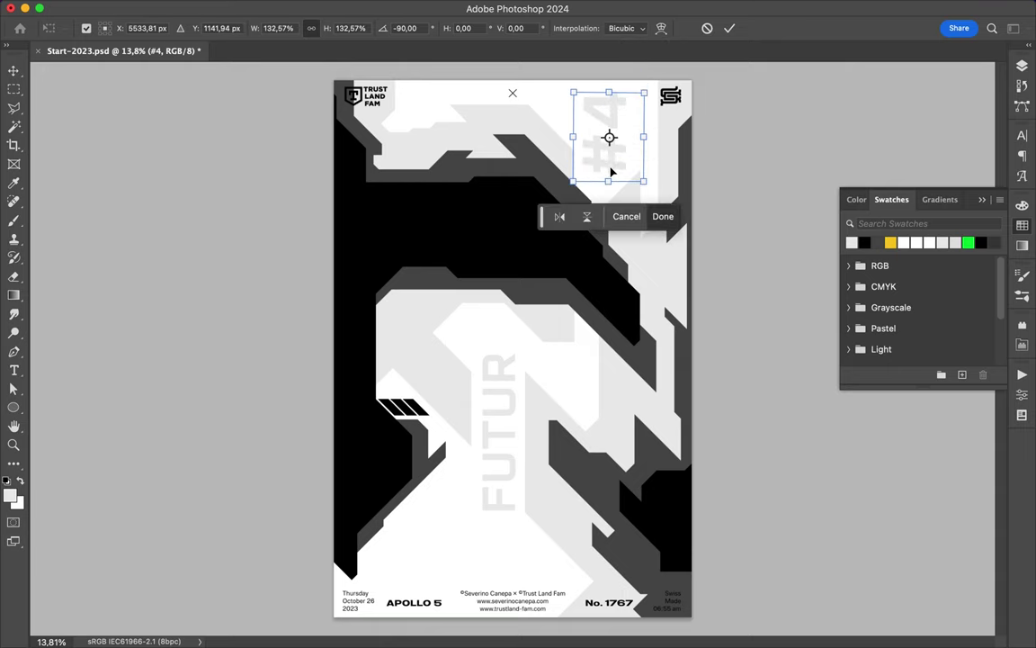
key("Return")
Step: Draw a yellow angular shape over the upper-left black area and trim its left tip
key("p")
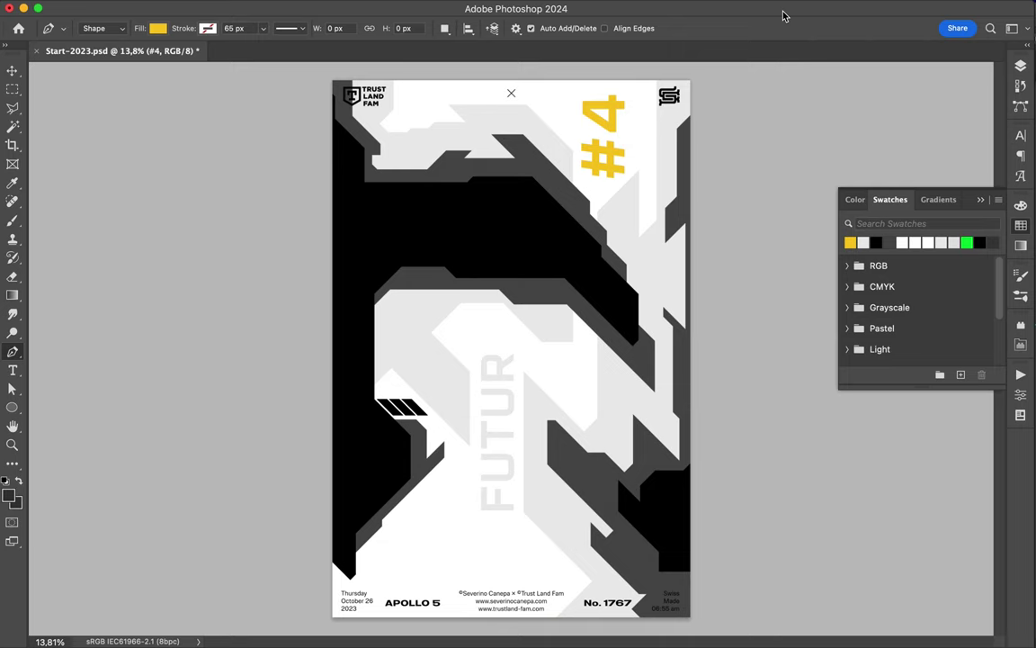
left_click(366, 198)
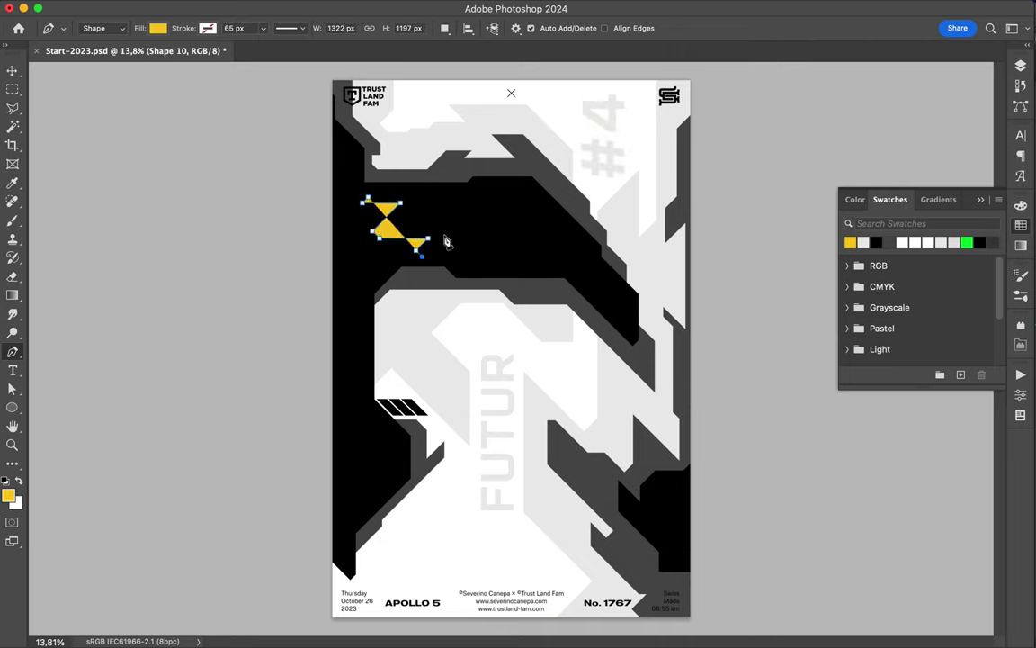
left_click(558, 254)
left_click(522, 219)
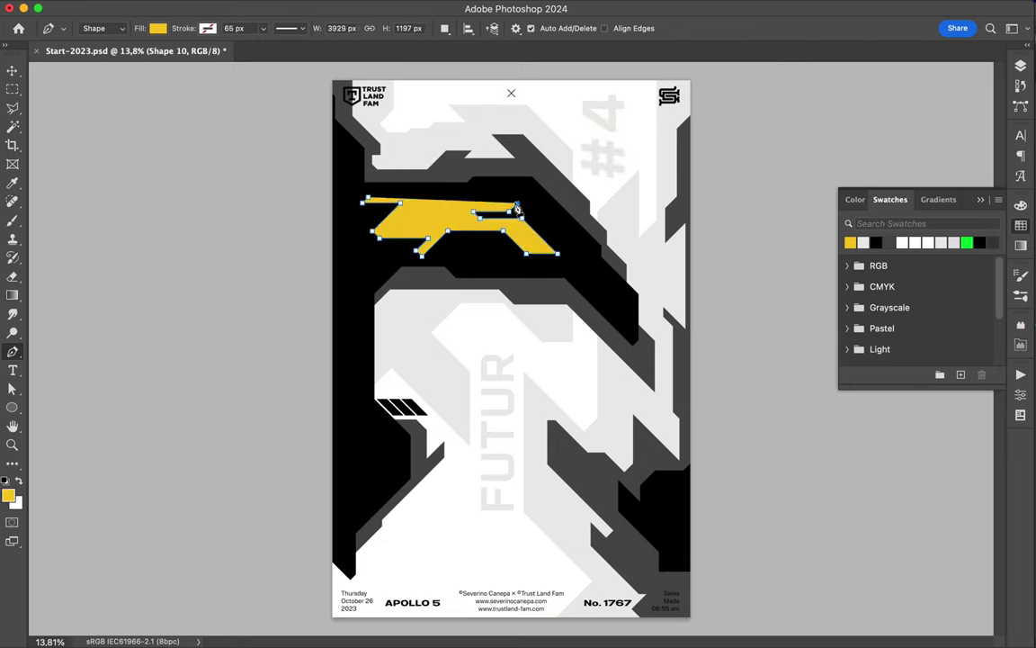
key("v")
key("F7")
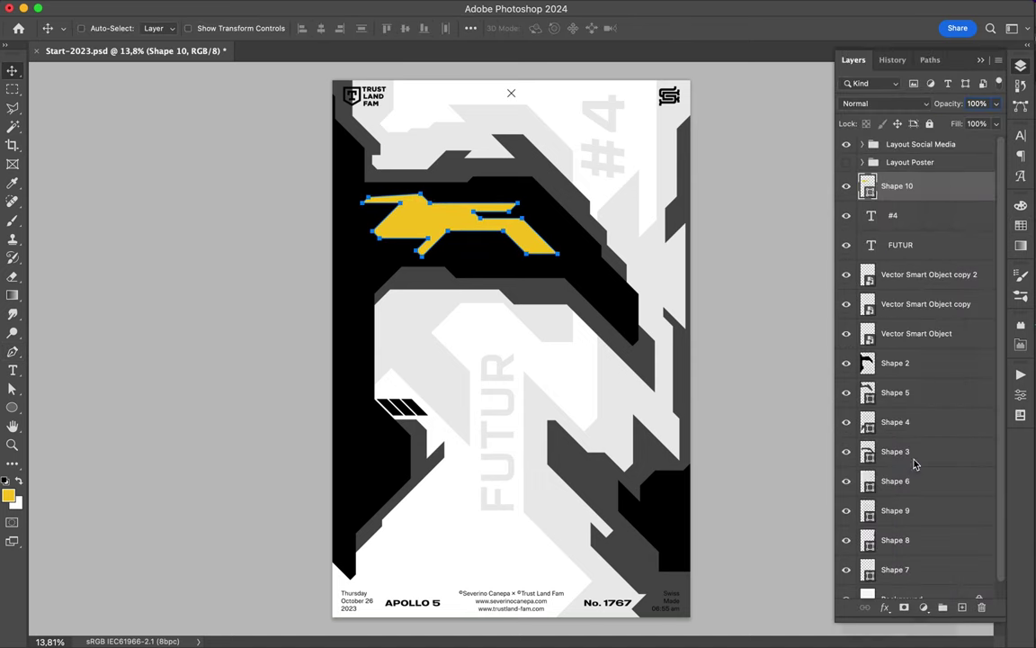
key("l")
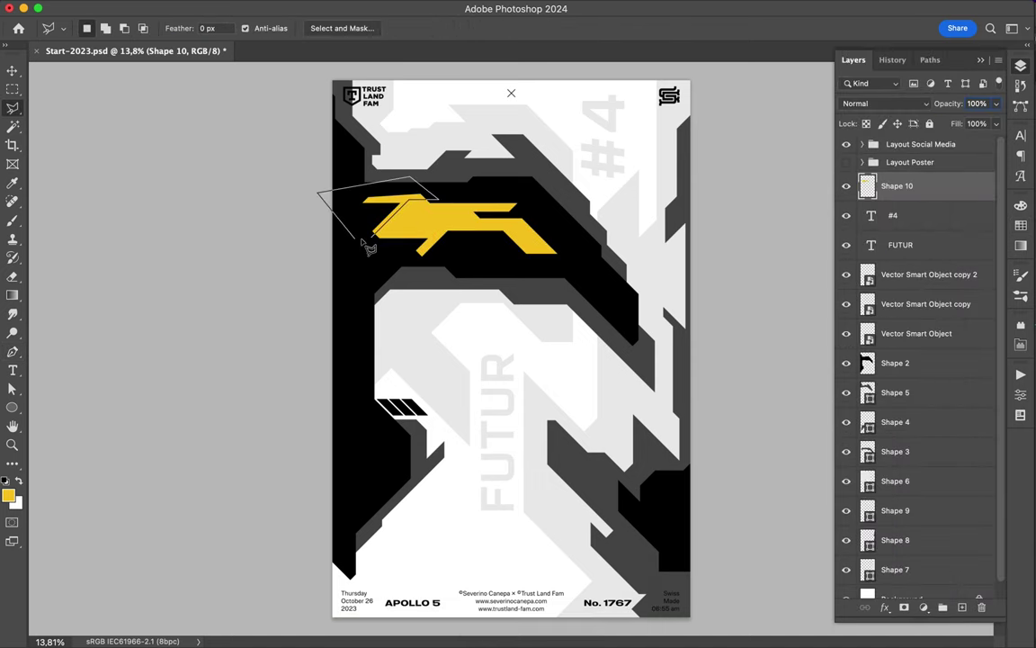
double_click(369, 248)
key("Delete")
key("ctrl+d")
key("ctrl+plus")
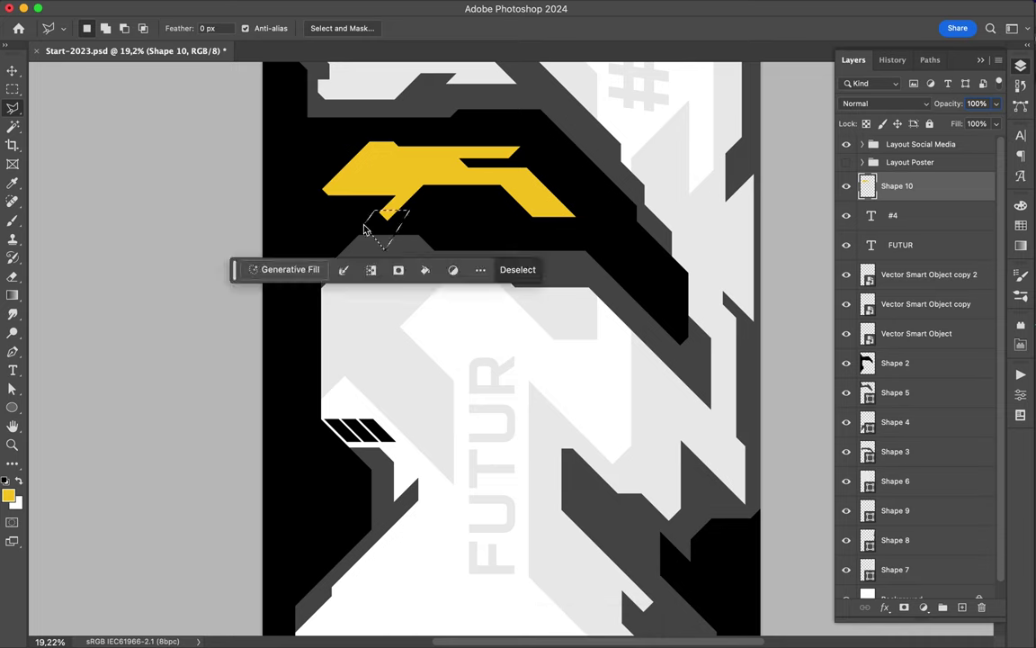
Step: Draw a yellow diagonal stripe along the black edge and offset a piece of it
key("v")
key("p")
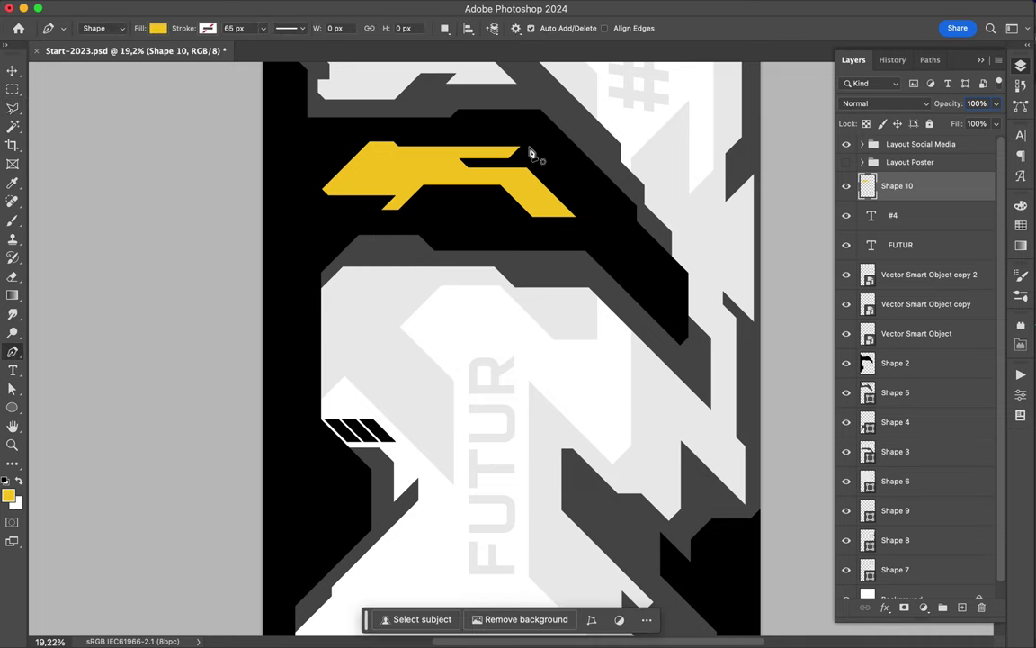
left_click(528, 152)
left_click(669, 308)
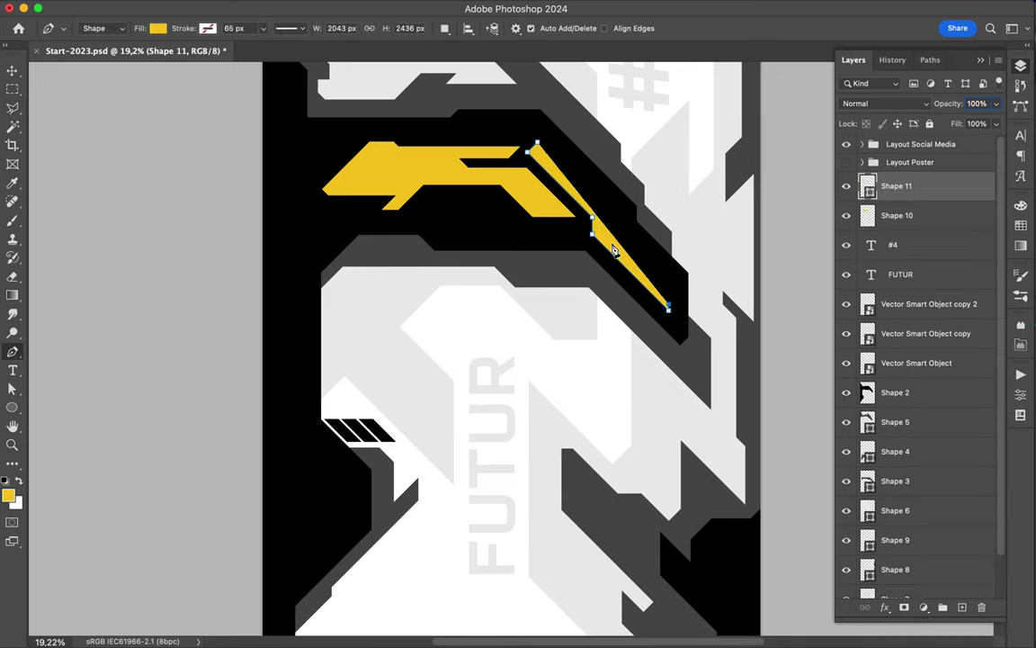
right_click(877, 162)
key("Escape")
key("l")
left_click(530, 142)
left_click(552, 118)
key("v")
left_click_drag(597, 218, 601, 228)
Step: Draw a thin yellow stripe at the left and copy its top piece up-right
key("p")
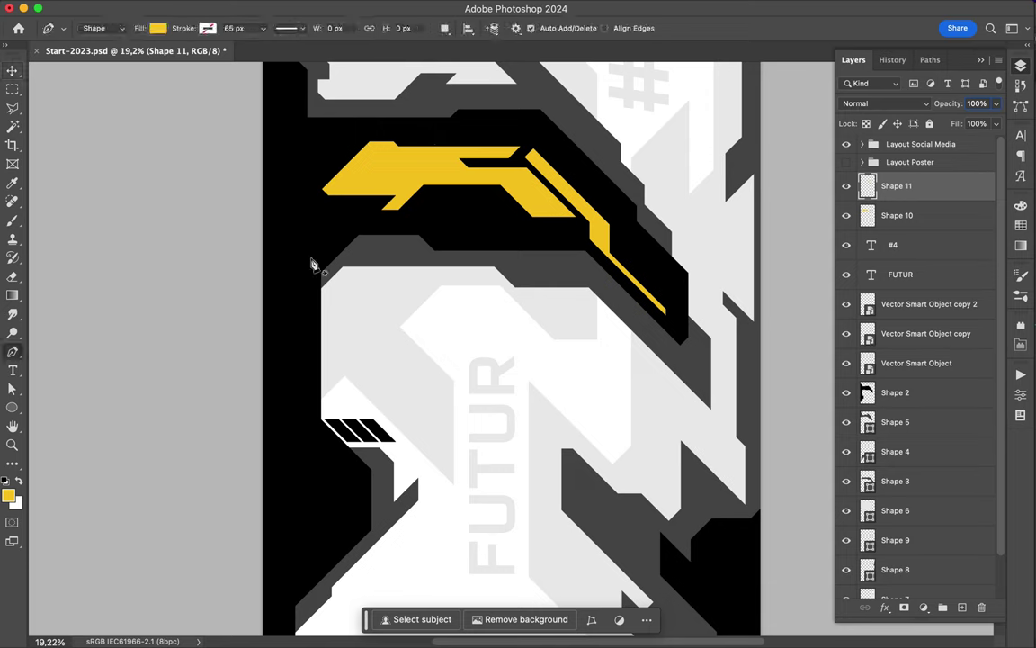
left_click(315, 274)
left_click(303, 405)
left_click(316, 415)
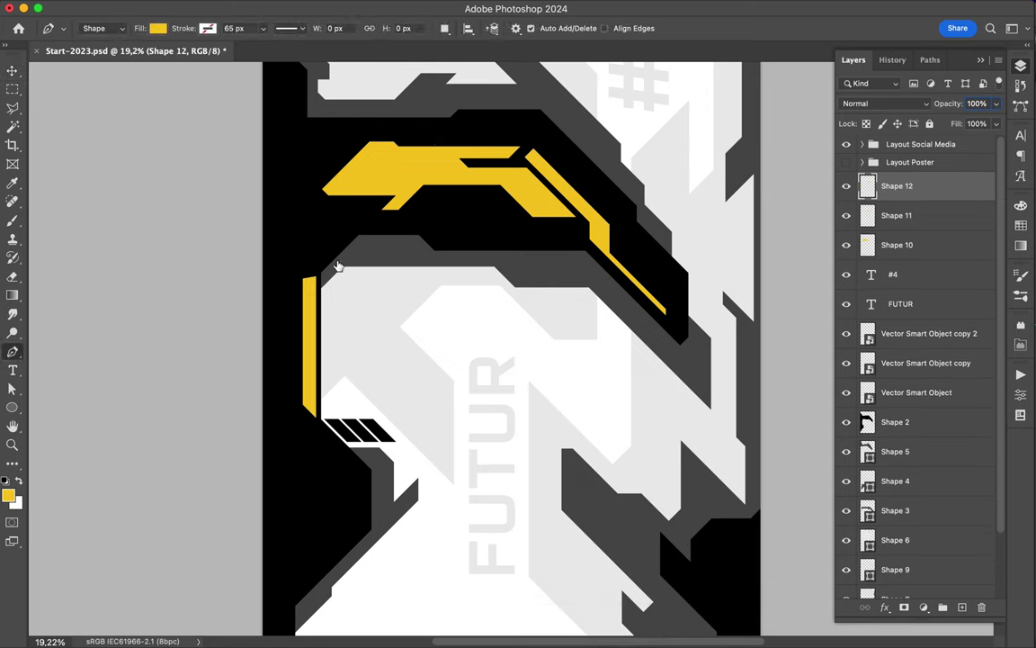
key("l")
left_click(309, 275)
double_click(315, 351)
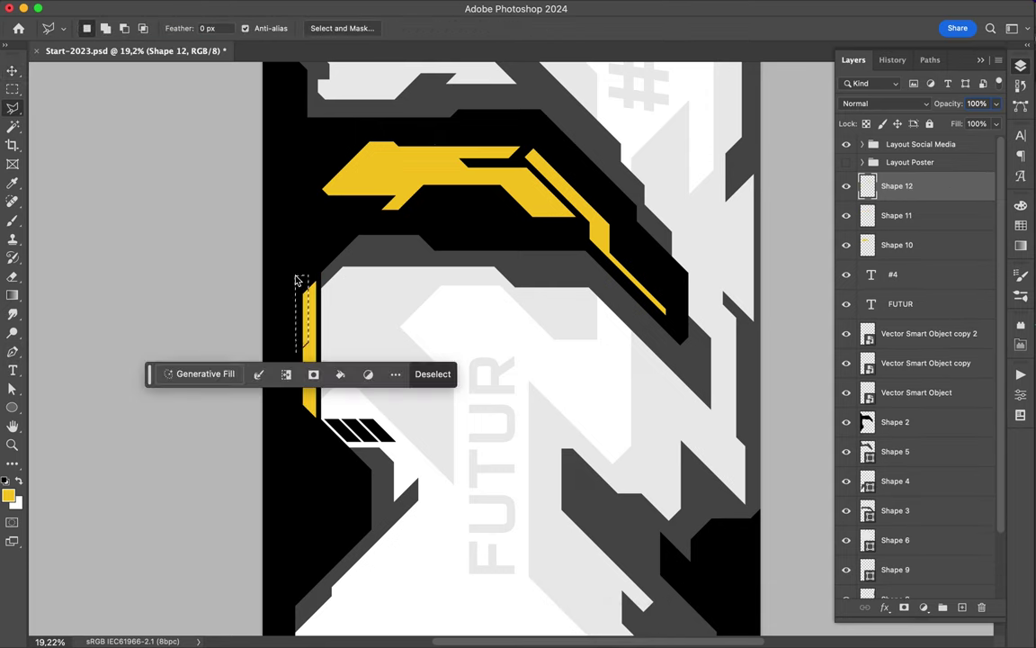
key("ctrl+j")
key("v")
mouse_move(313, 305)
left_mouse_down()
mouse_move(441, 220)
mouse_move(490, 270)
left_mouse_up()
Step: Rotate the small yellow stripe horizontal and place it on the top yellow shape
key("ctrl+z")
key("ctrl+z")
key("ctrl+t")
left_click_drag(416, 342, 416, 370)
key("Return")
mouse_move(530, 356)
left_mouse_down()
mouse_move(489, 196)
mouse_move(438, 142)
mouse_move(521, 153)
left_mouse_up()
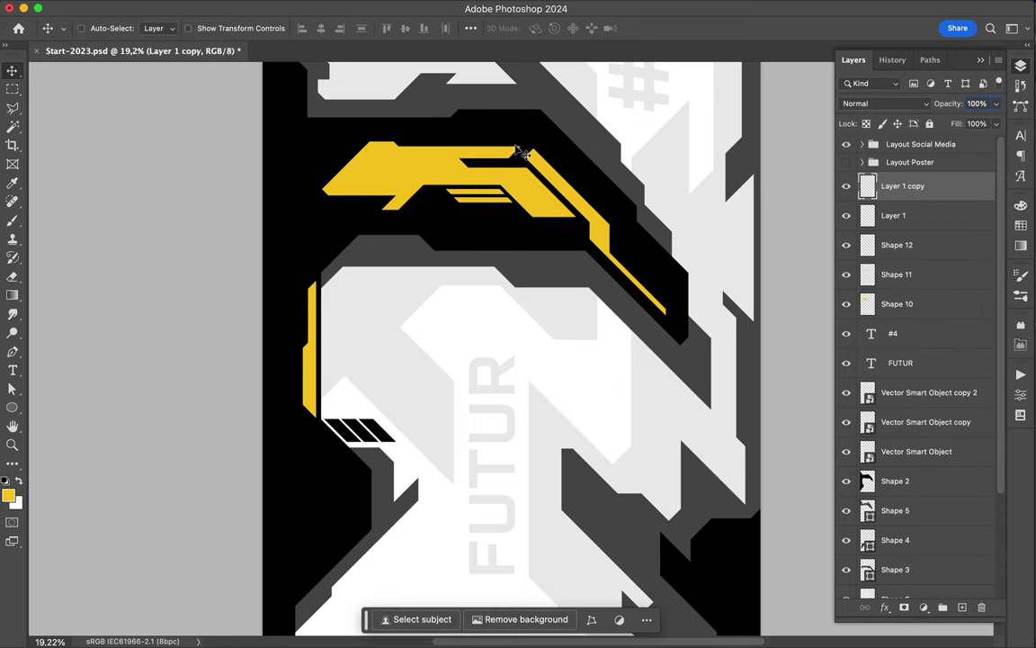
Step: Copy the yellow stripes into the lower-right black block, rotated to fit
left_click(540, 162, "ctrl")
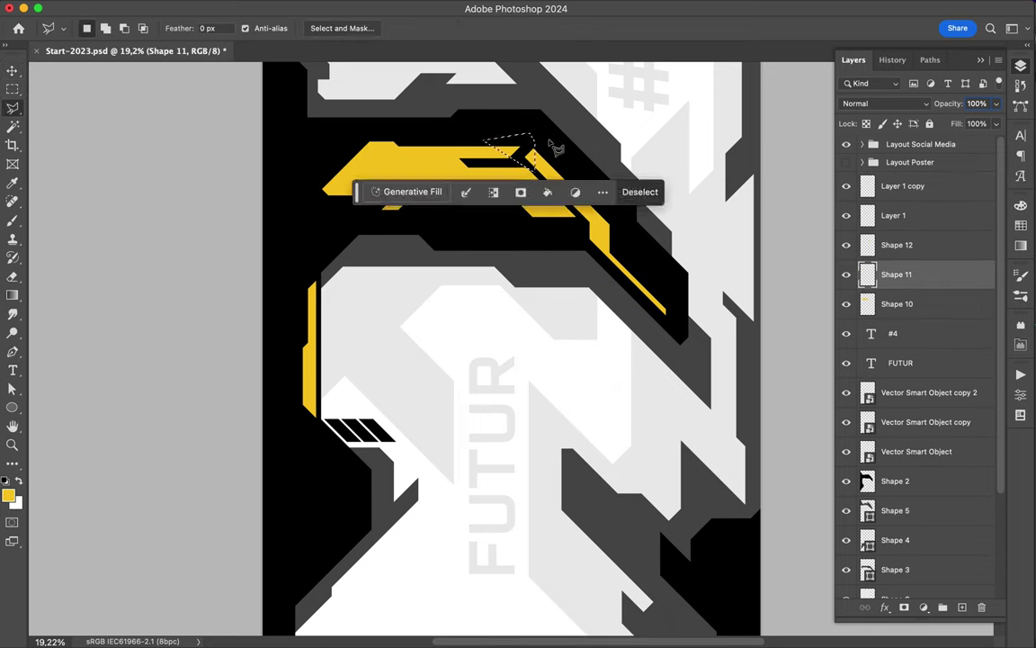
scroll(609, 138, "down", 1)
key("ctrl+s")
mouse_move(491, 218)
left_mouse_down()
mouse_move(681, 546)
mouse_move(692, 472)
left_mouse_up()
key("ctrl+t")
key("Return")
left_click_drag(677, 540, 668, 554)
scroll(665, 554, "down", 2)
Step: Draw a small right-edge shape and a black angular shape below the stripes
key("p")
left_click(711, 382)
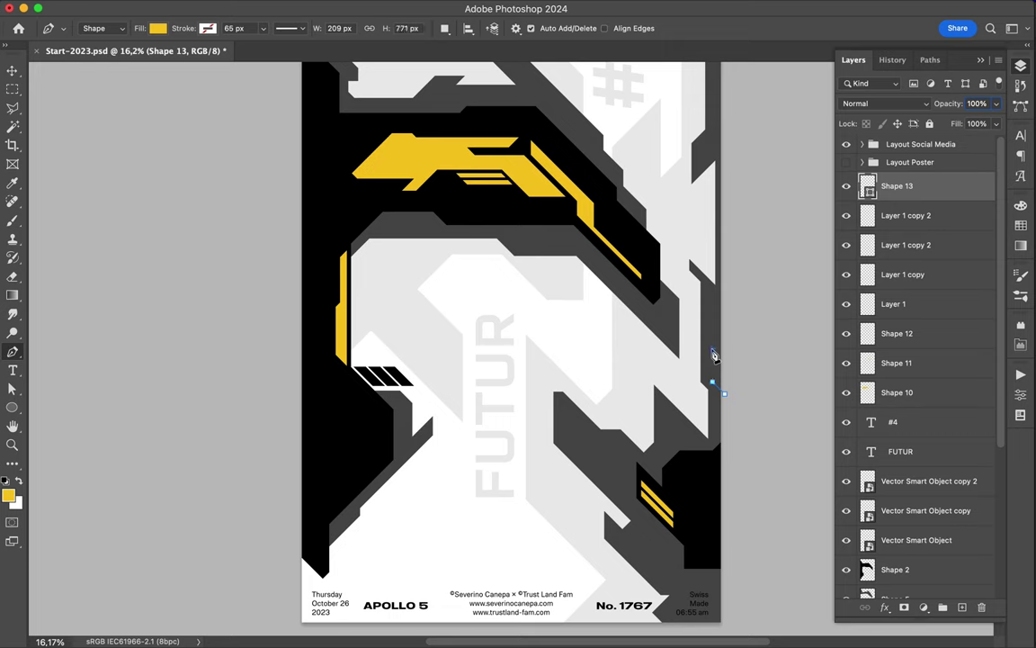
left_click(727, 402)
scroll(393, 486, "up", 2)
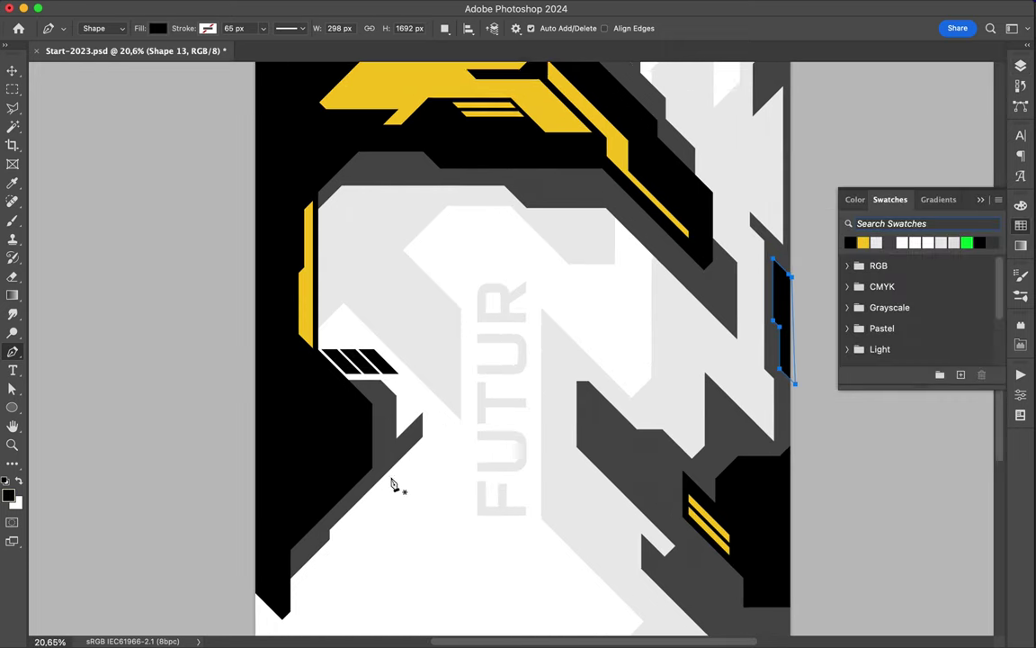
scroll(432, 432, "down", 1)
left_click(448, 402)
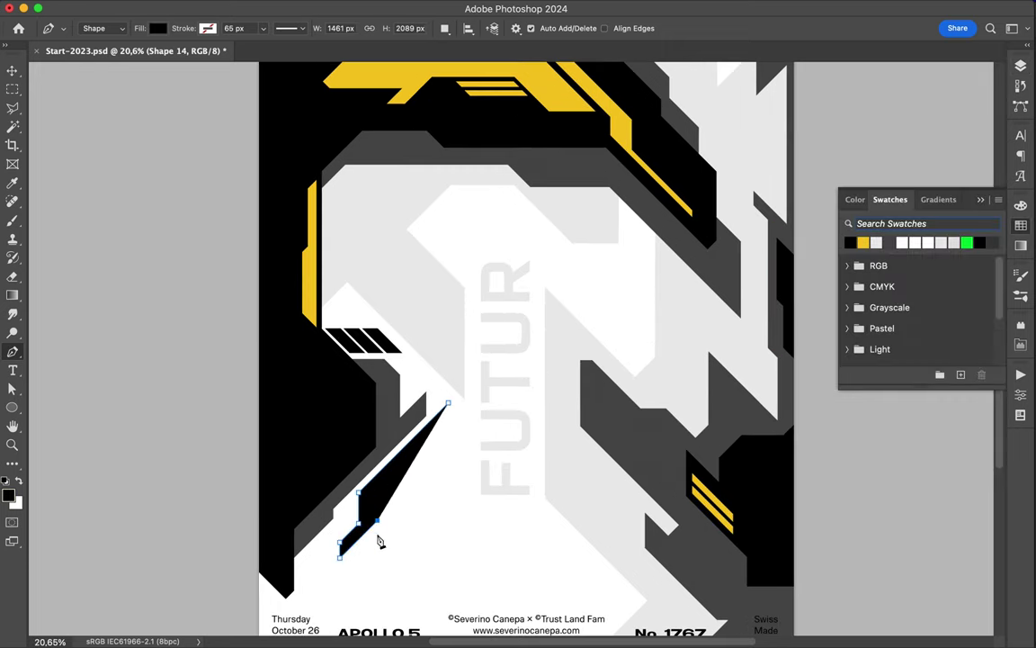
left_click(423, 529)
left_click(441, 510)
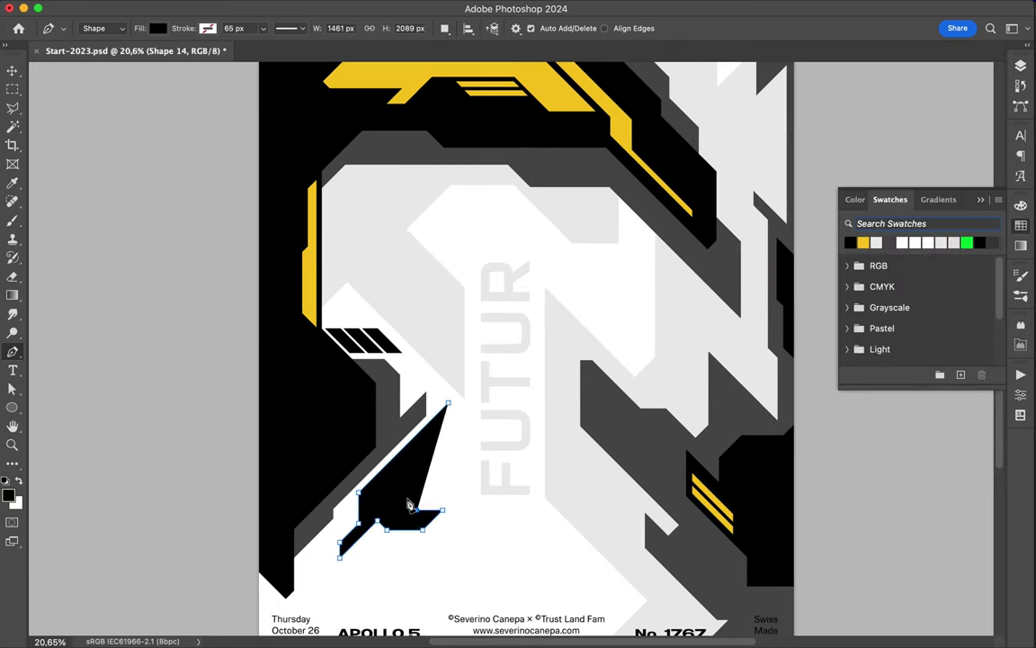
left_click(448, 404)
Step: Rasterize the Shape 14 layer
key("a")
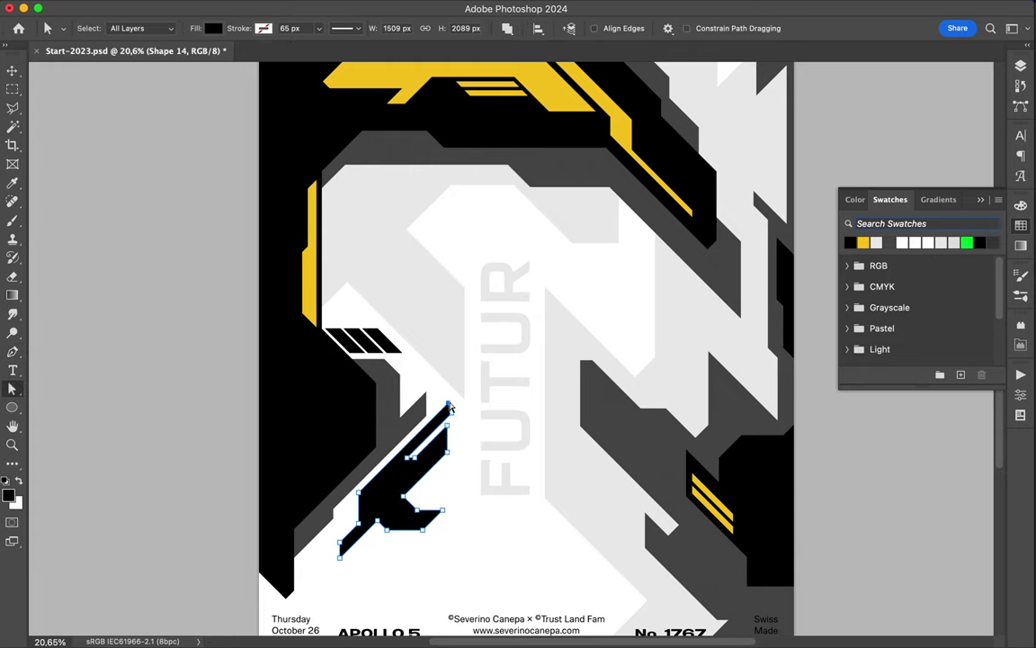
left_click(1021, 65)
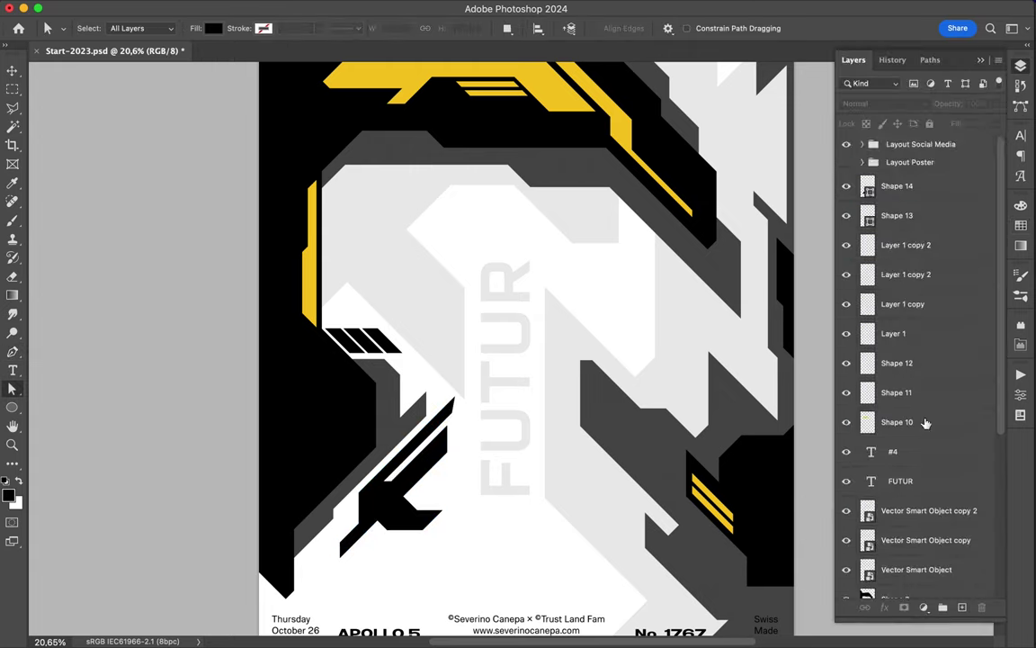
right_click(846, 145)
left_click(857, 429)
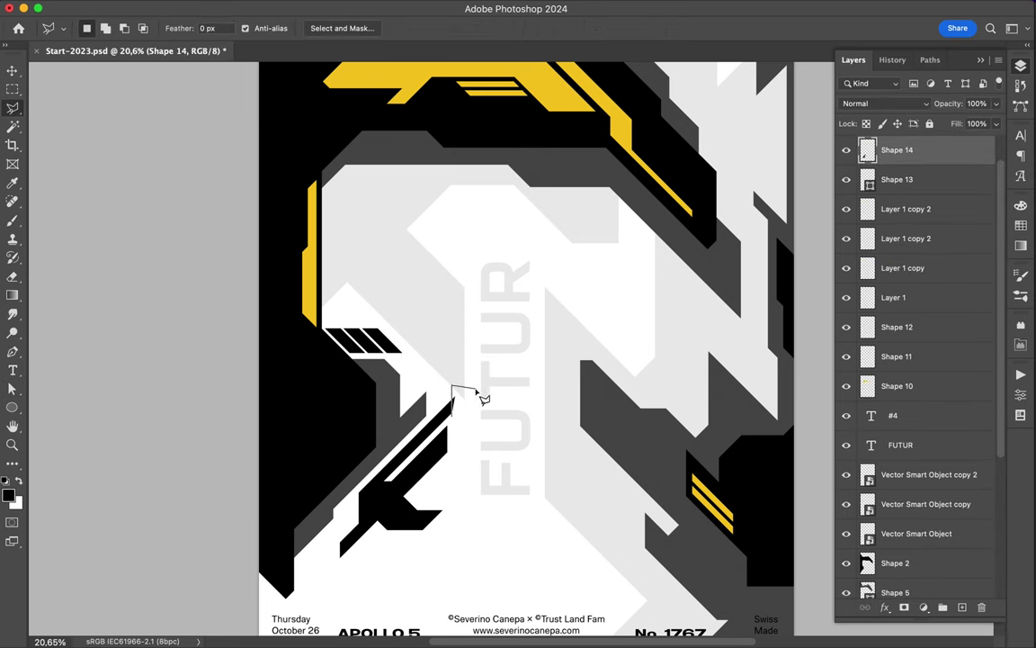
key("v")
scroll(411, 213, "up", 2)
Step: Draw a black strip along the upper-left edge and rasterize it as Shape 15
key("p")
left_click(319, 151)
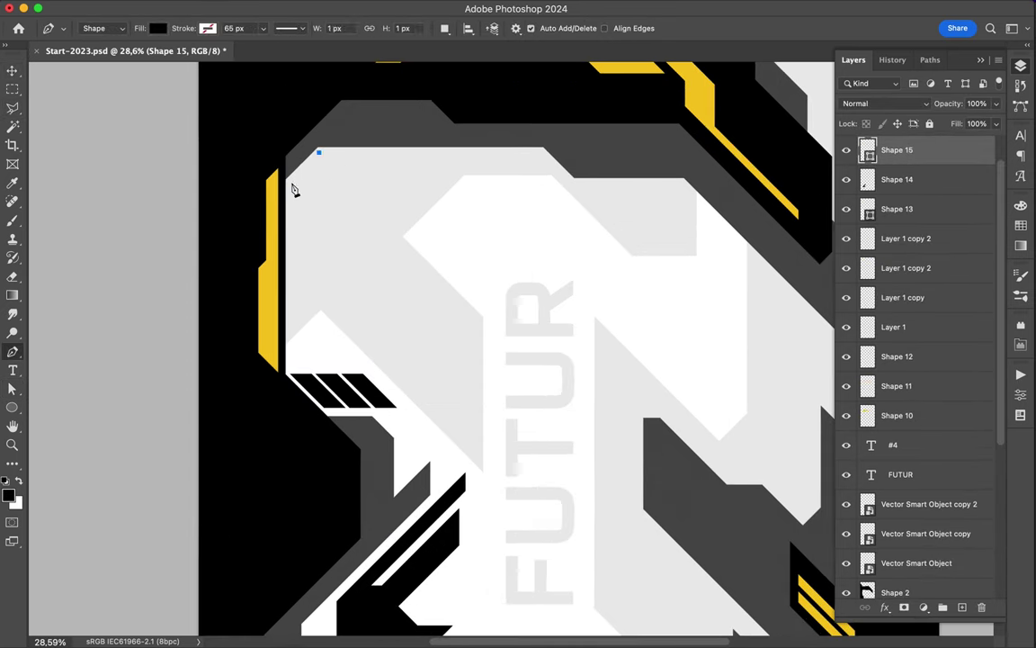
left_click(288, 179)
left_click(293, 325)
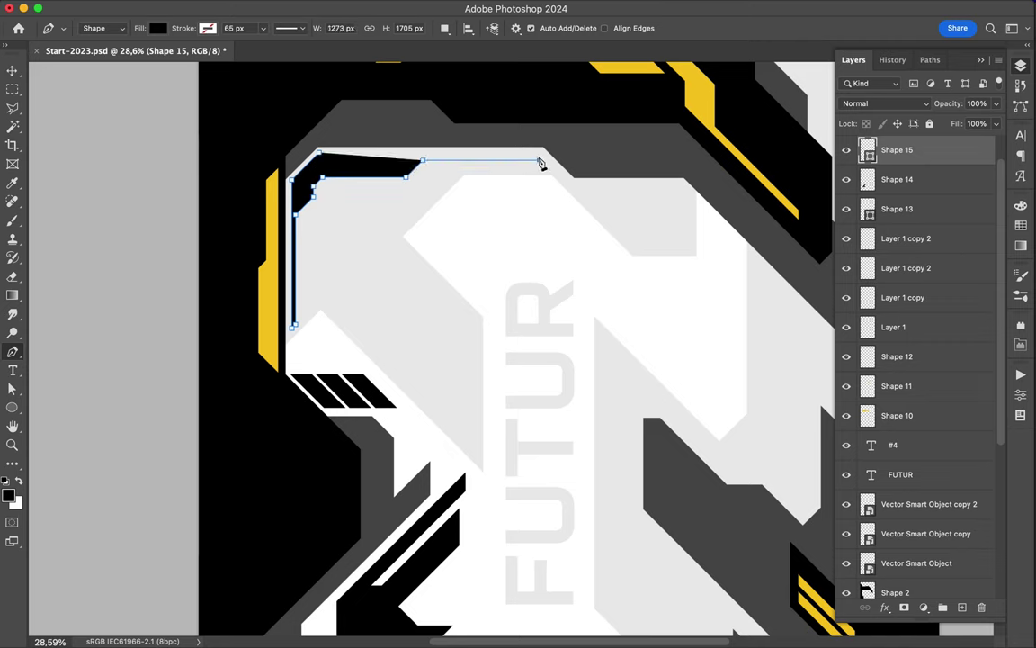
right_click(846, 150)
left_click(858, 425)
Step: Cut away the strip's inner part with the Polygonal Lasso, leaving a thin bracket
key("l")
left_click(317, 135)
left_click(565, 121)
left_click(317, 134)
key("ctrl+d")
key("v")
scroll(456, 144, "down", 2)
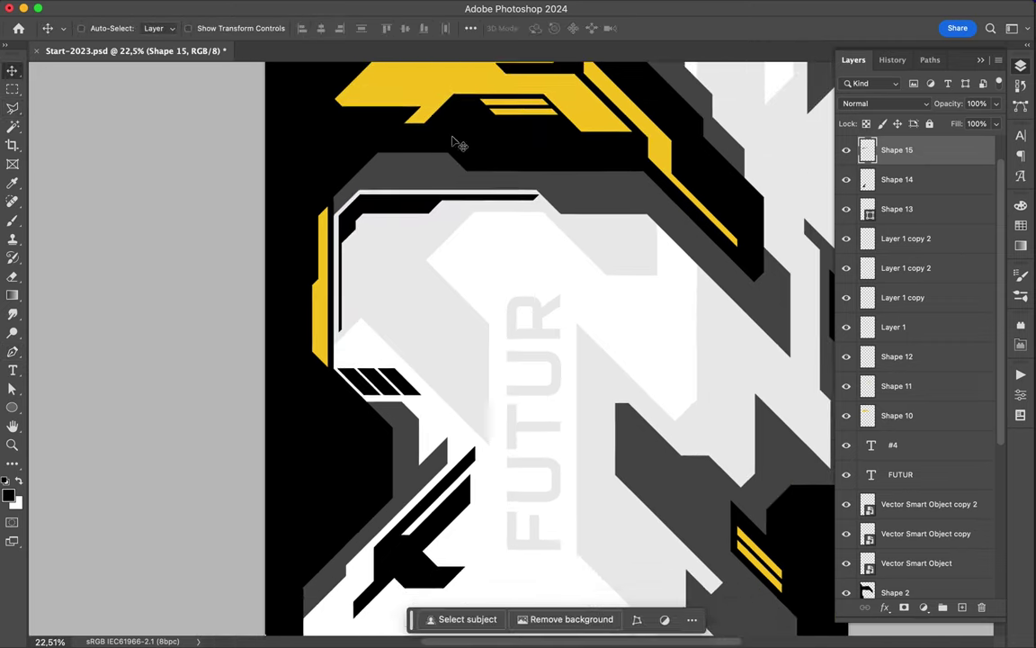
scroll(457, 144, "down", 1)
scroll(457, 148, "down", 1)
scroll(337, 142, "up", 2)
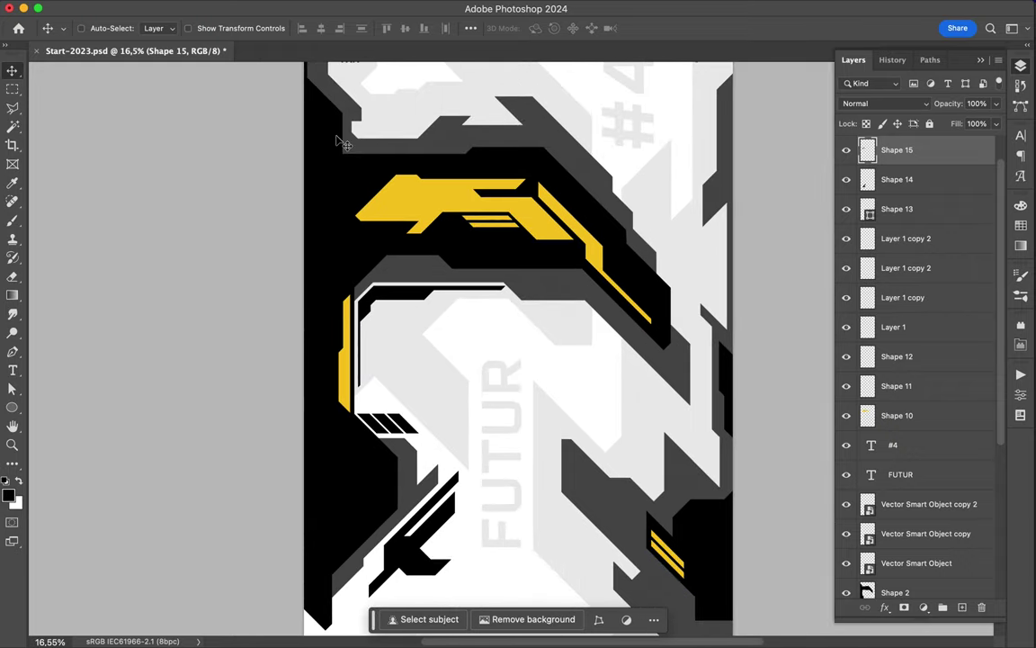
Step: Trace a Pen outline along the top gray shape with no fill and a 5 px stroke
scroll(337, 142, "up", 5)
key("p")
left_click(398, 308)
left_click(433, 273)
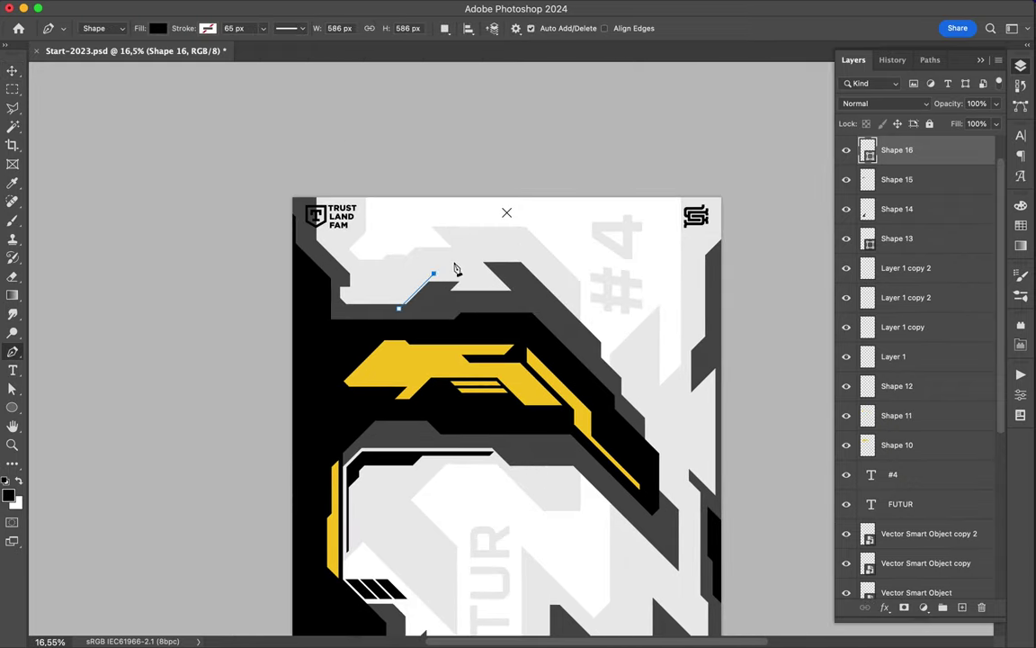
left_click(463, 202)
left_click(468, 184)
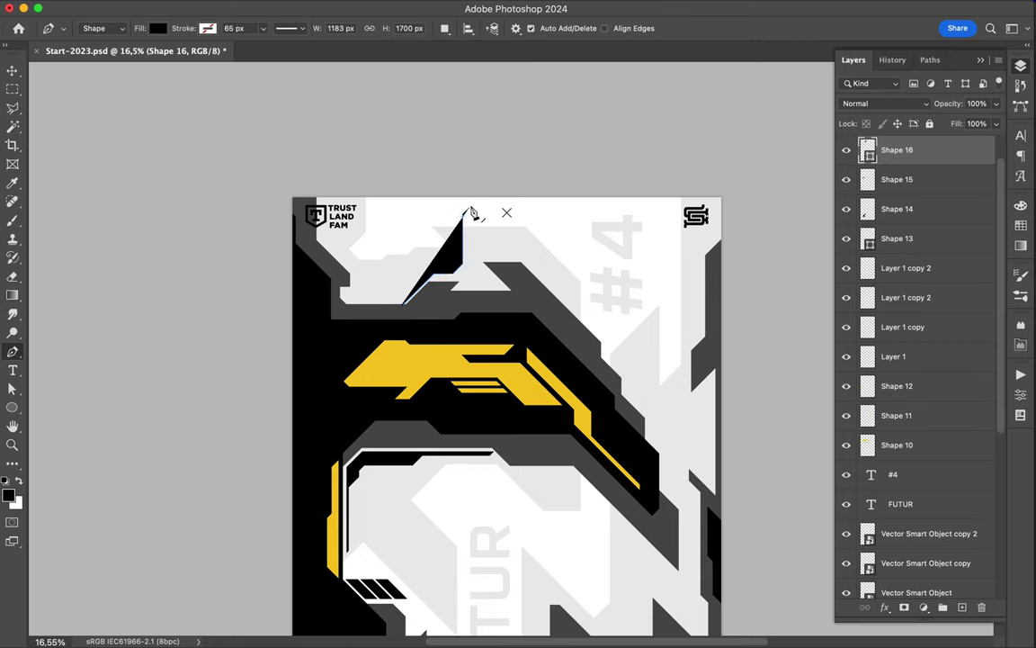
key("a")
left_click(213, 28)
key("Return")
key("Return")
Step: Trace a thin outline around the gray area beside the #4
scroll(436, 231, "up", 2)
scroll(435, 231, "up", 5)
scroll(435, 231, "down", 2)
scroll(436, 231, "right", 4)
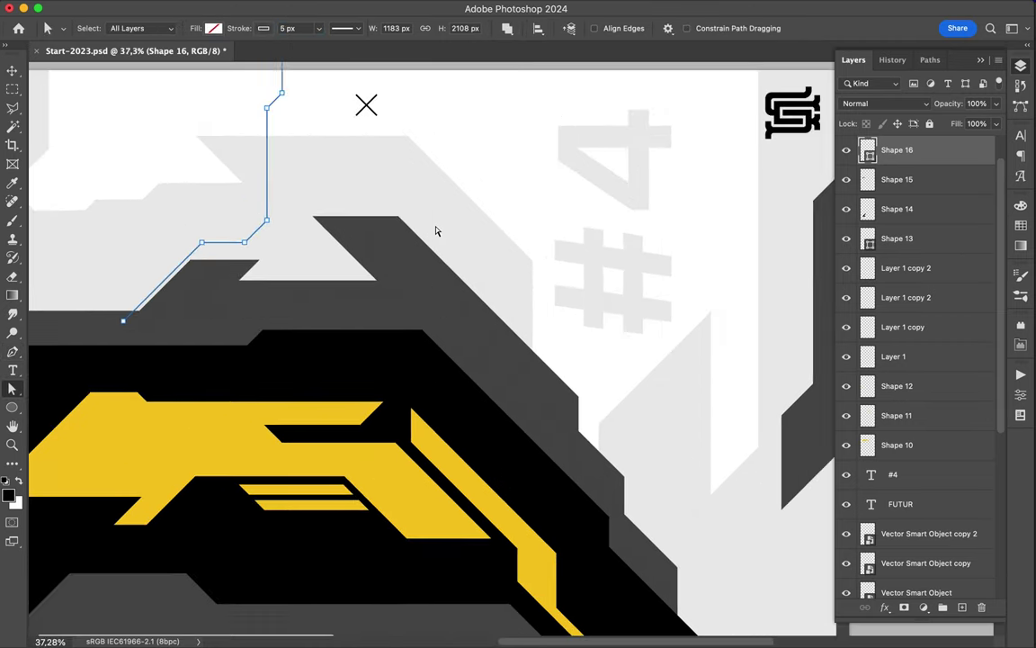
key("p")
left_click(570, 420)
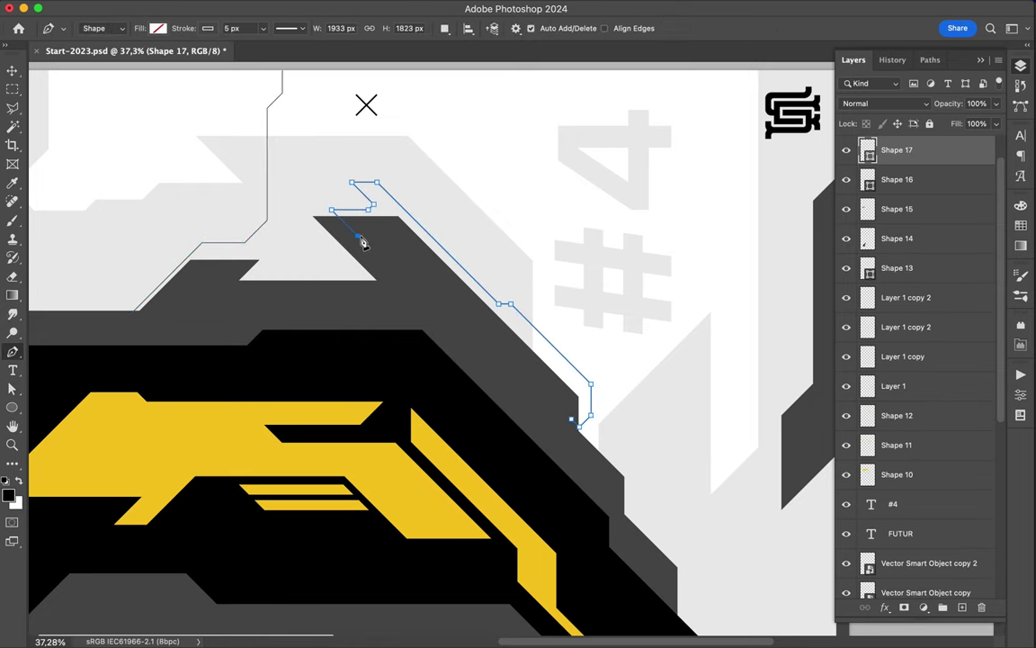
scroll(593, 346, "down", 2)
scroll(615, 293, "down", 1)
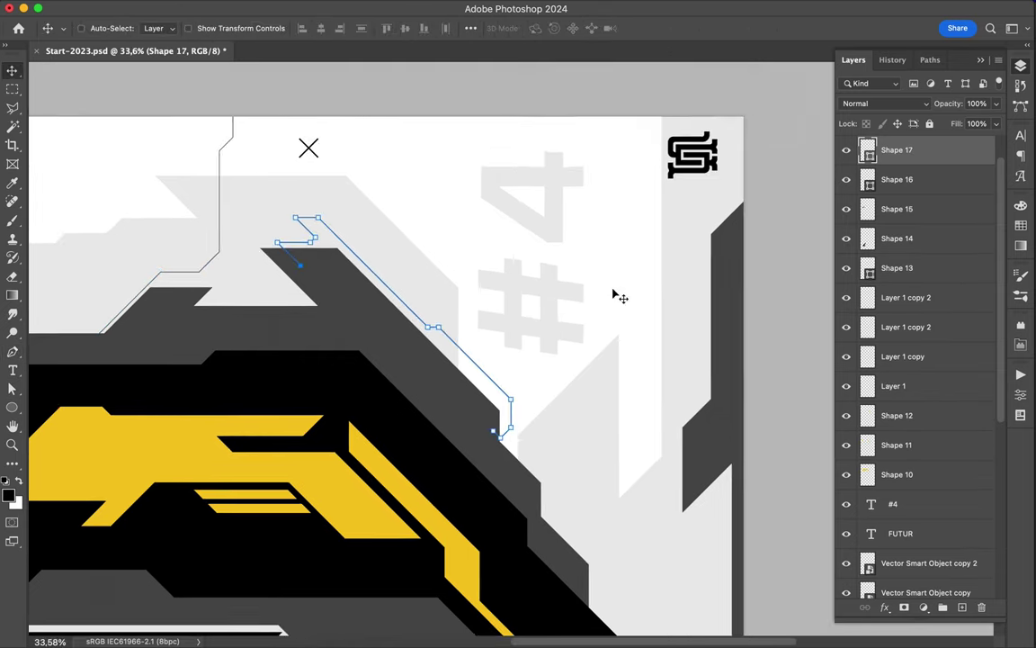
key("Return")
Step: Trace the long zigzag outline down the right-side light-grey area from the top-right corner
left_click(749, 123)
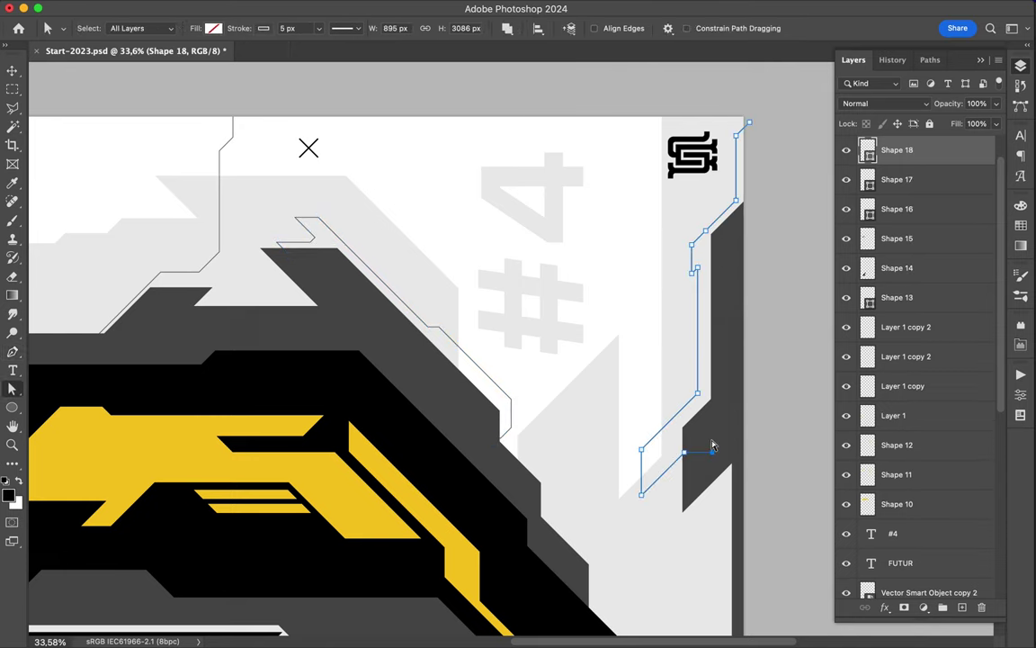
left_click_drag(699, 460, 717, 284)
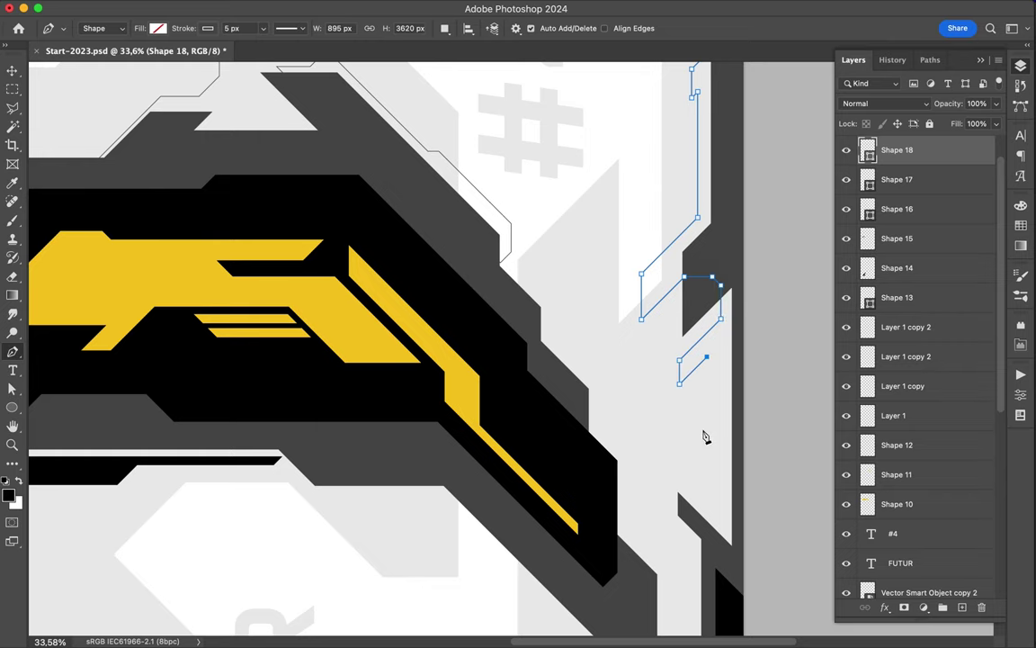
scroll(717, 569, "down", 3)
scroll(714, 478, "down", 3)
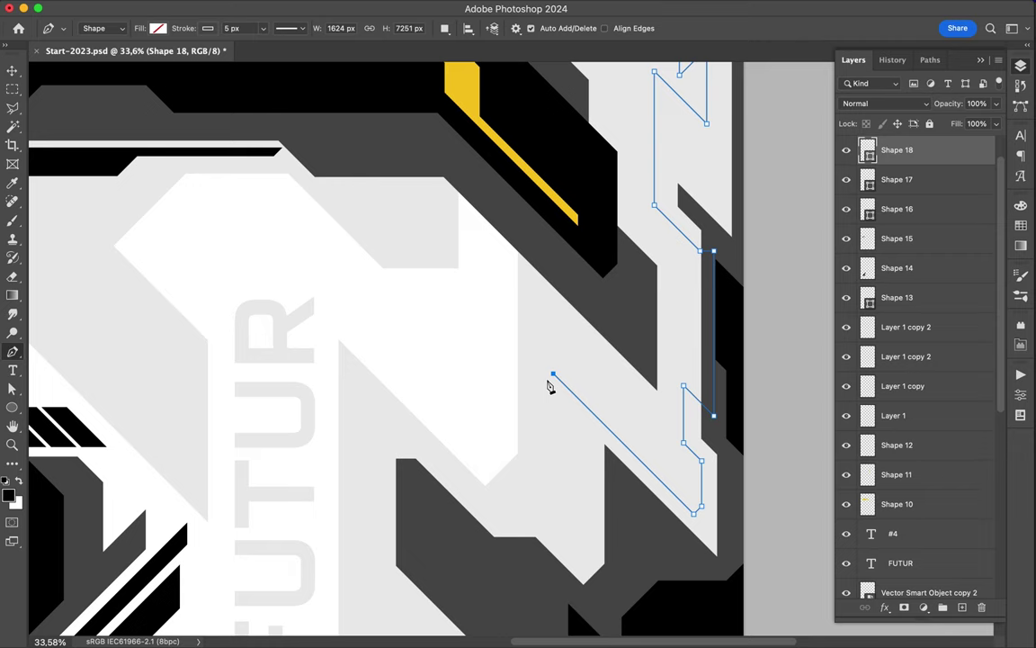
left_click(593, 587)
key("ctrl")
Step: Finish the outline path and begin a small slanted shape on the gray band's edge
scroll(704, 438, "left", 1)
scroll(704, 438, "down", 1)
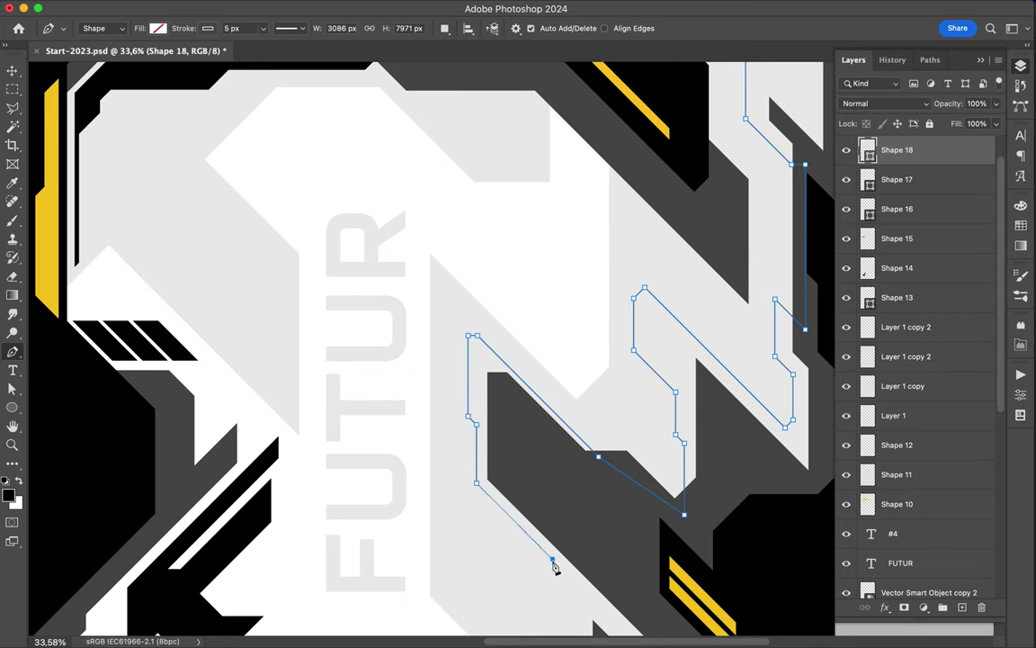
scroll(554, 566, "down", 2)
key("ctrl")
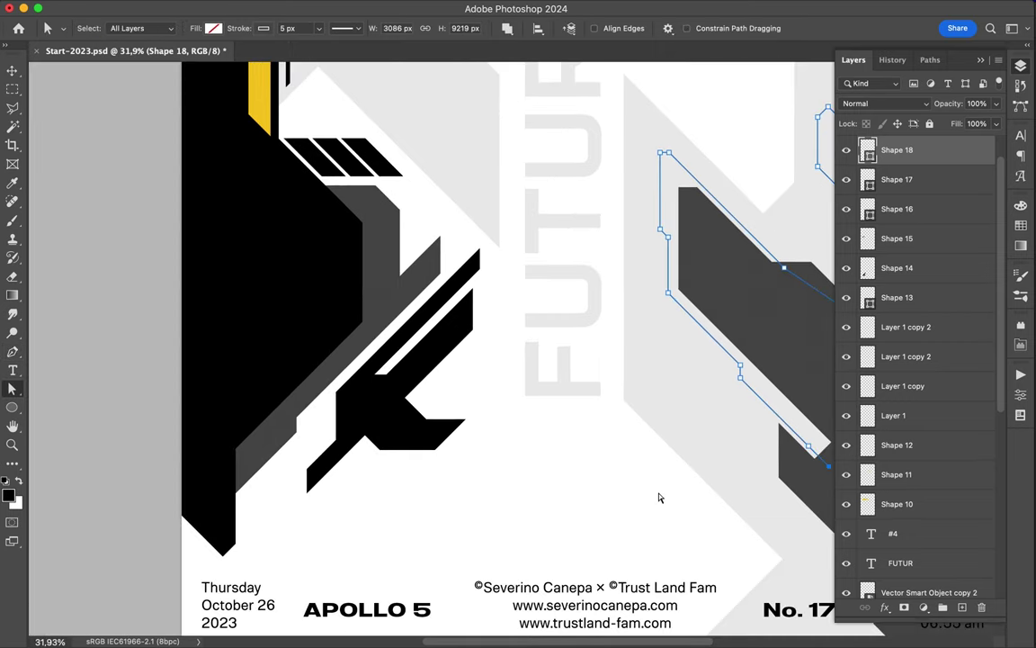
scroll(592, 444, "right", 3)
scroll(277, 284, "up", 2)
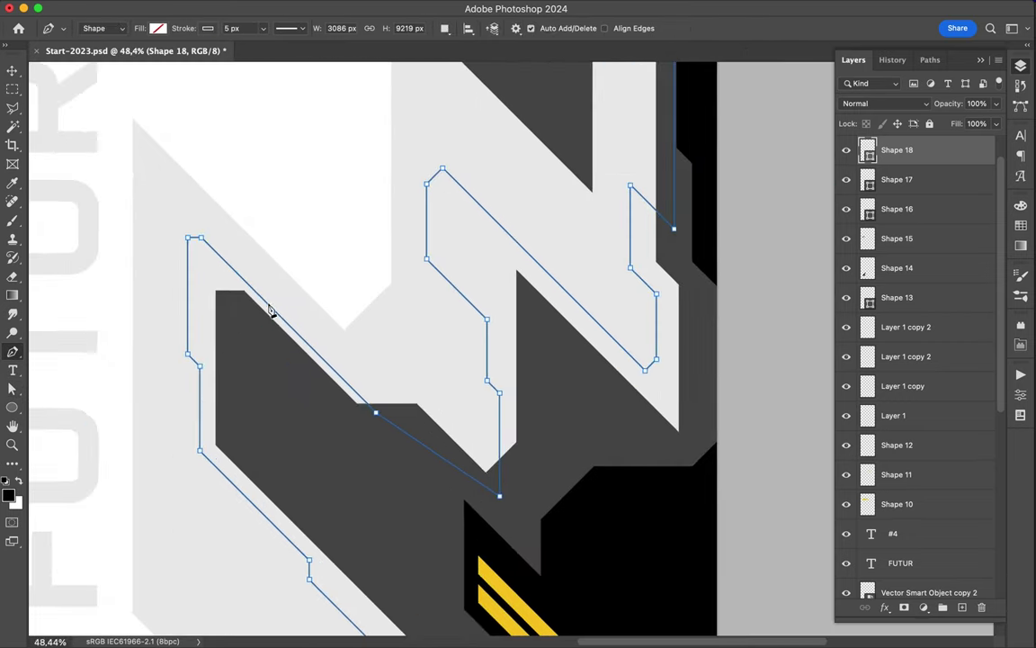
left_click_drag(268, 304, 280, 303)
Step: Fill the small sliver shape with dark gray
scroll(260, 313, "up", 2)
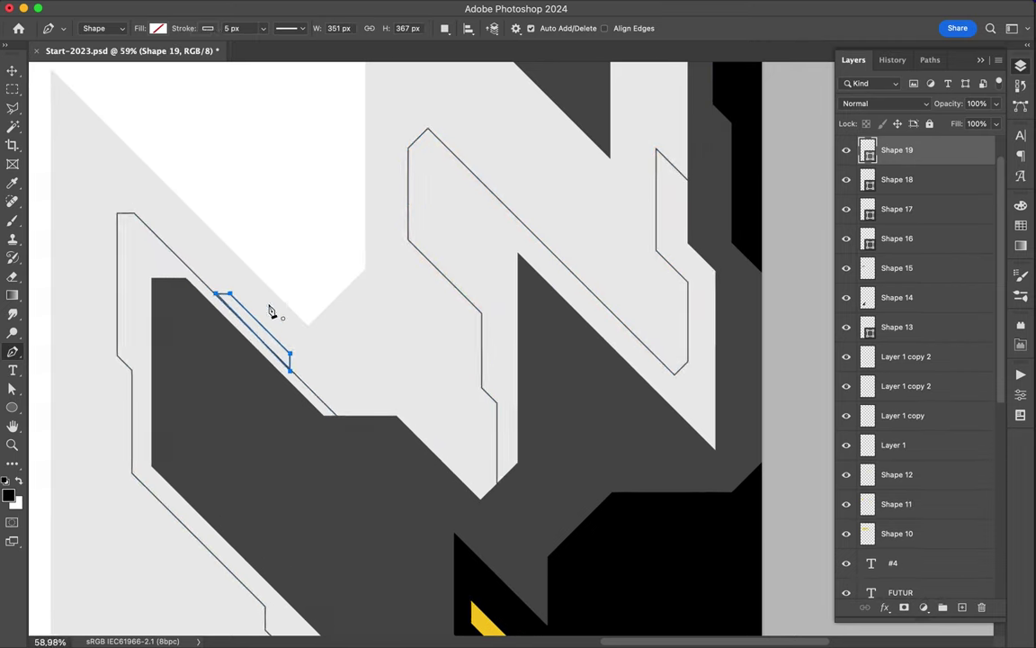
scroll(260, 313, "up", 3)
key("ctrl")
left_click(214, 28)
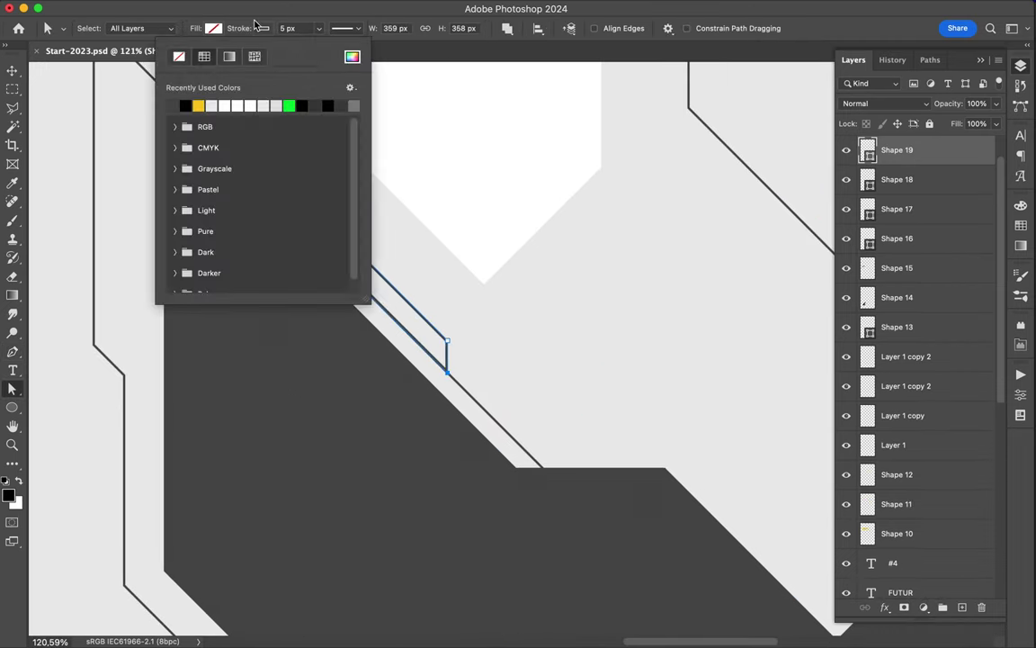
left_click(317, 105)
scroll(477, 233, "up", 5)
scroll(477, 234, "right", 5)
key("Escape")
Step: Draw a second small sliver on the outline near the top
left_click_drag(464, 159, 462, 176)
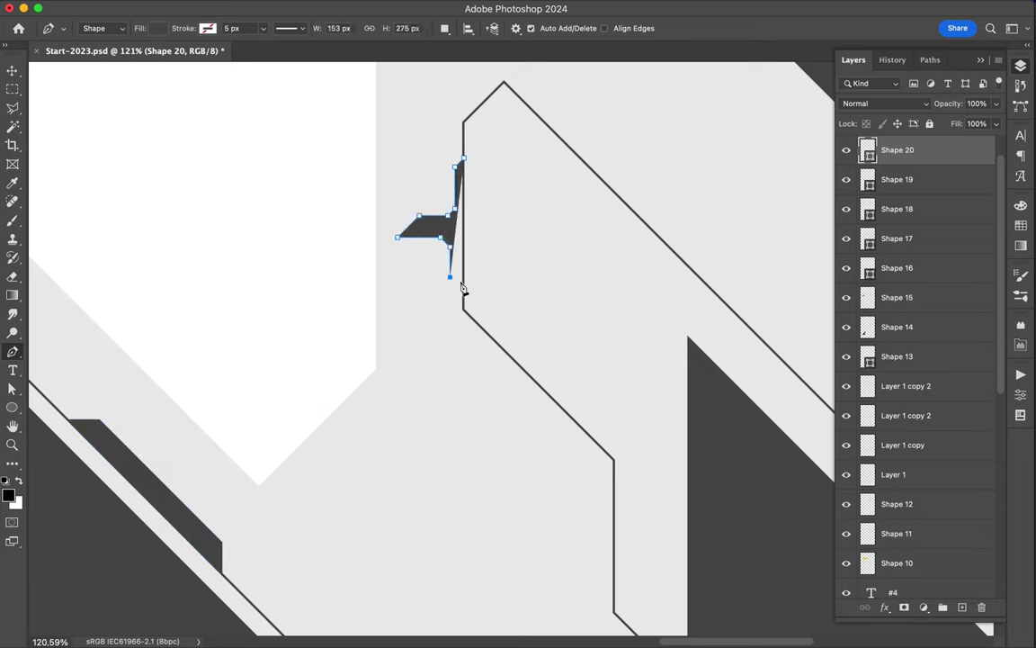
left_click(464, 165)
scroll(500, 289, "right", 5)
scroll(539, 360, "down", 5)
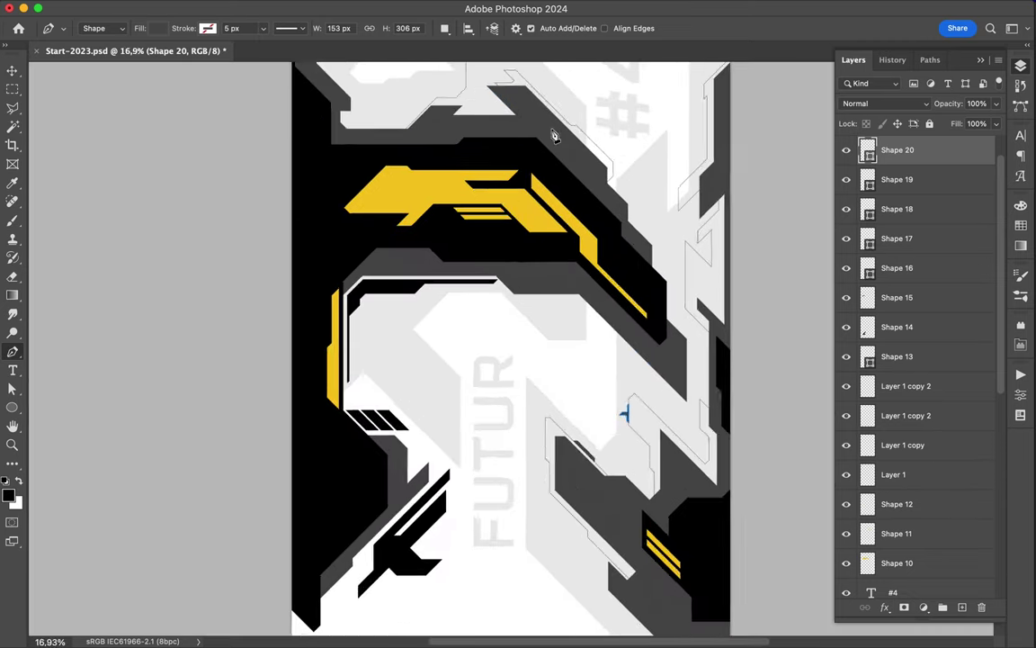
scroll(576, 225, "up", 3)
Step: Alt-drag copies of the dark sliver to the top and beside the gray band
key("v")
scroll(553, 137, "up", 3)
scroll(608, 249, "left", 5)
left_click_drag(676, 282, 570, 546)
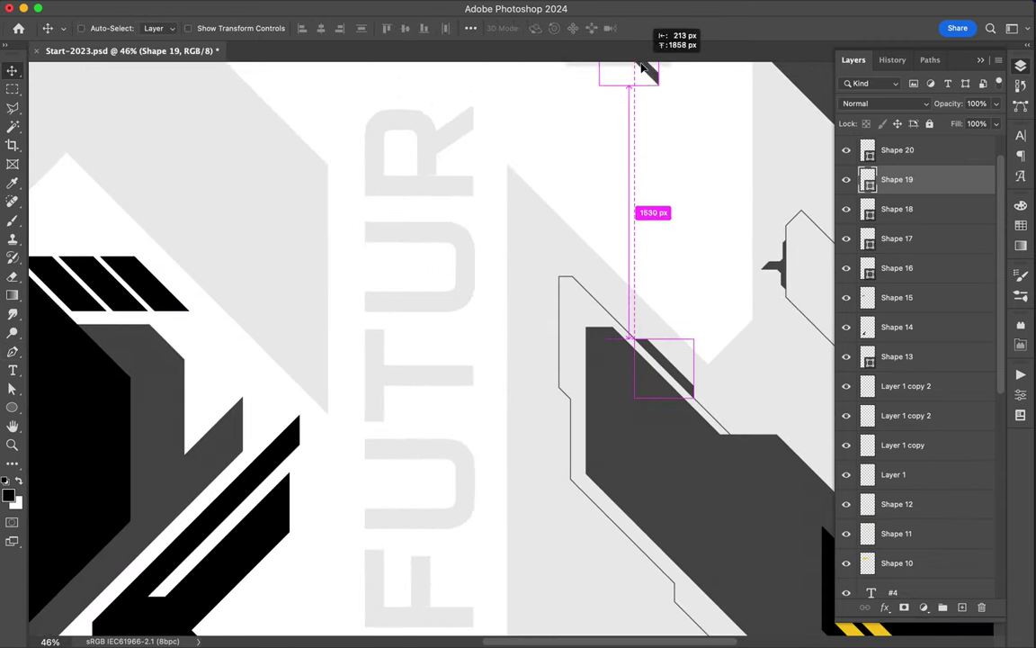
left_click_drag(642, 103, 621, 112)
scroll(621, 113, "right", 10)
scroll(477, 360, "up", 5)
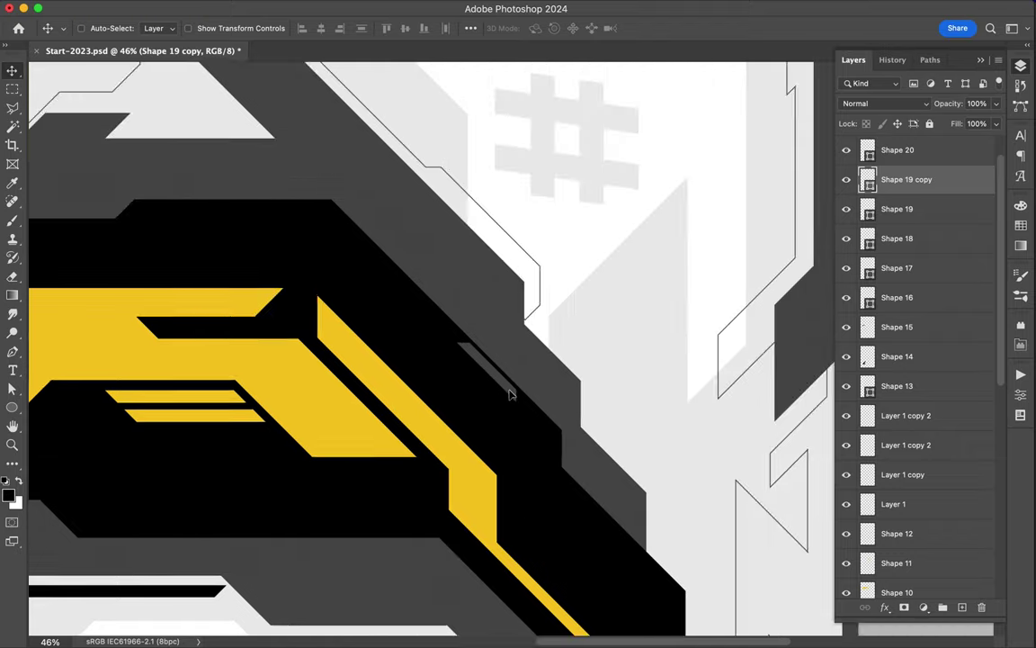
left_click_drag(477, 360, 471, 393)
Step: Rotate a sliver copy a quarter turn, flip it vertically, and reposition it up-right
left_click(138, 9)
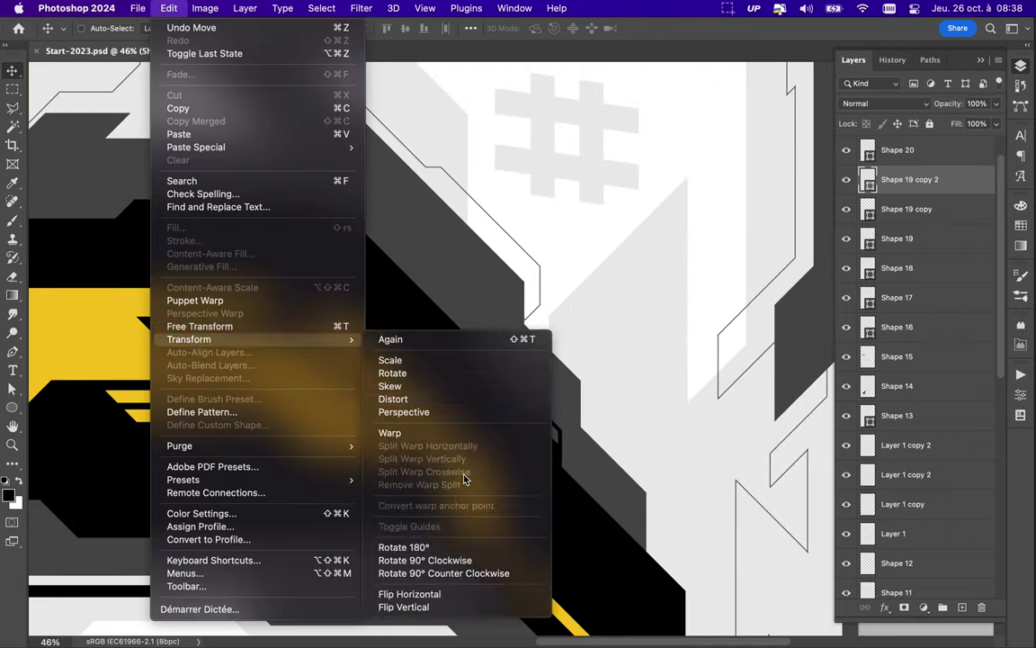
left_click(398, 373)
left_click_drag(497, 316, 546, 394)
key("Return")
left_click(139, 9)
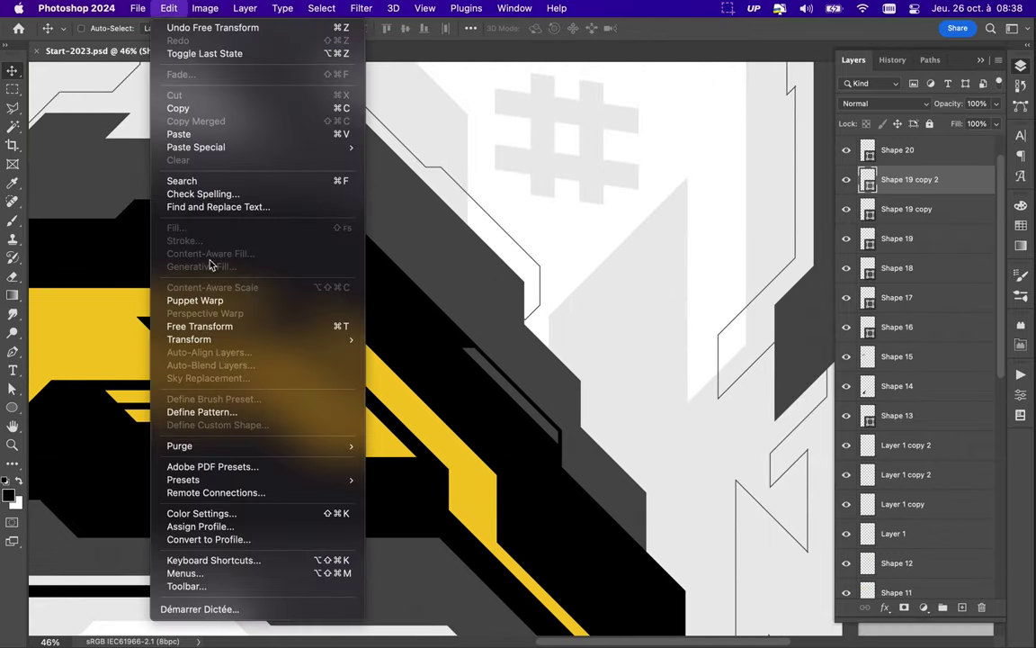
left_click(440, 606)
left_click_drag(470, 404, 412, 404)
key("ctrl+t")
left_click_drag(481, 337, 517, 335)
key("Return")
left_click_drag(433, 370, 482, 363)
Step: Duplicate the sliver up-left along the outline, repeating the transform for more copies up to Shape 19 copy 5
scroll(507, 412, "up", 3)
mouse_move(508, 490)
left_mouse_down()
mouse_move(351, 184)
mouse_move(178, 158)
left_mouse_up()
key("ctrl+alt+t")
key("Return")
scroll(347, 219, "up", 2)
key("ctrl+alt+t")
key("Return")
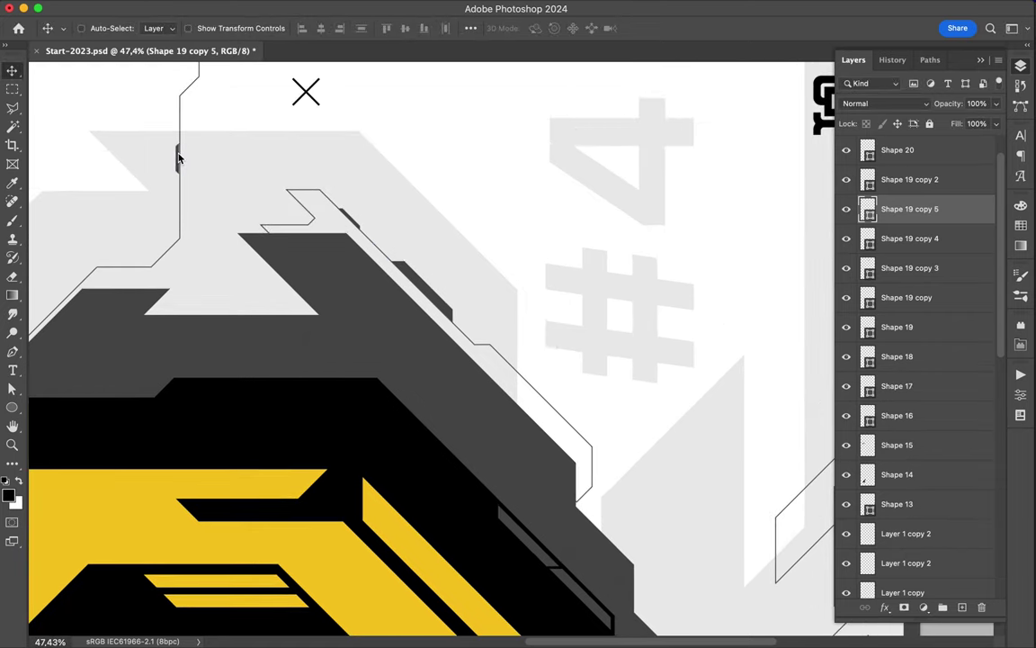
scroll(388, 190, "down", 3)
scroll(350, 360, "left", 3)
Step: Pen-draw a stepped shape rising from the lower left toward the gray band
key("p")
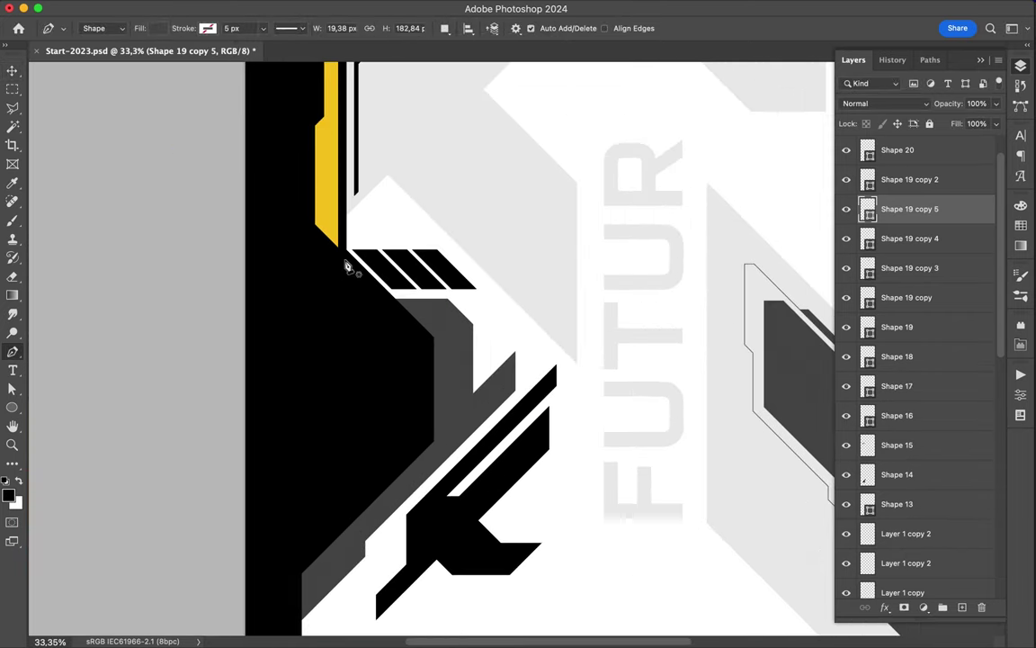
left_click(269, 196)
left_click(555, 249)
left_click(305, 225)
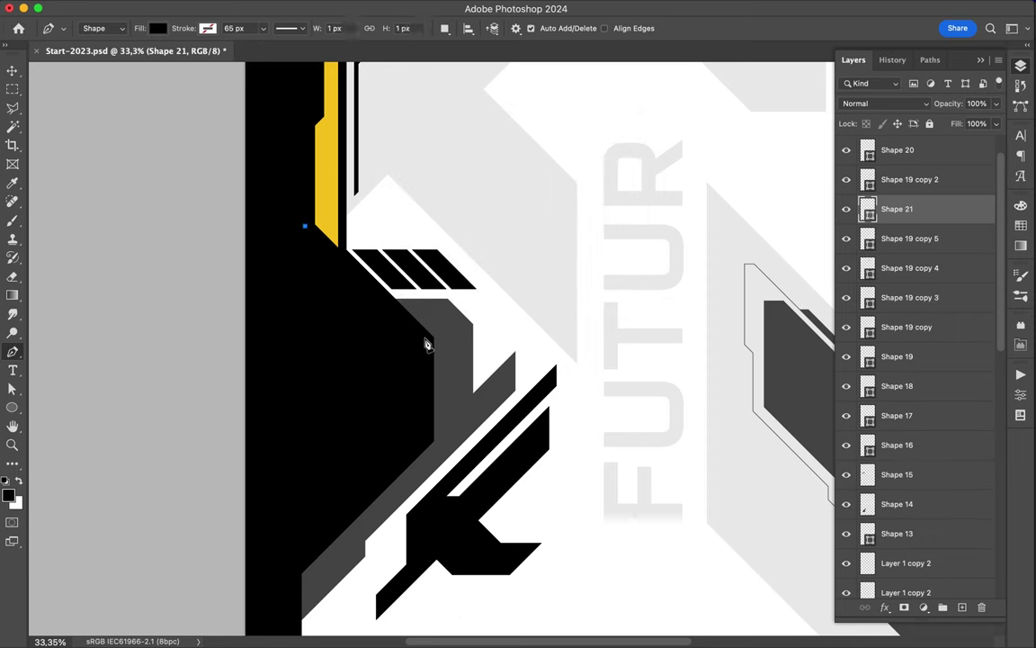
left_click(327, 520)
left_click(327, 510)
left_click(374, 462)
left_click(374, 440)
left_click(389, 425)
left_click(390, 350)
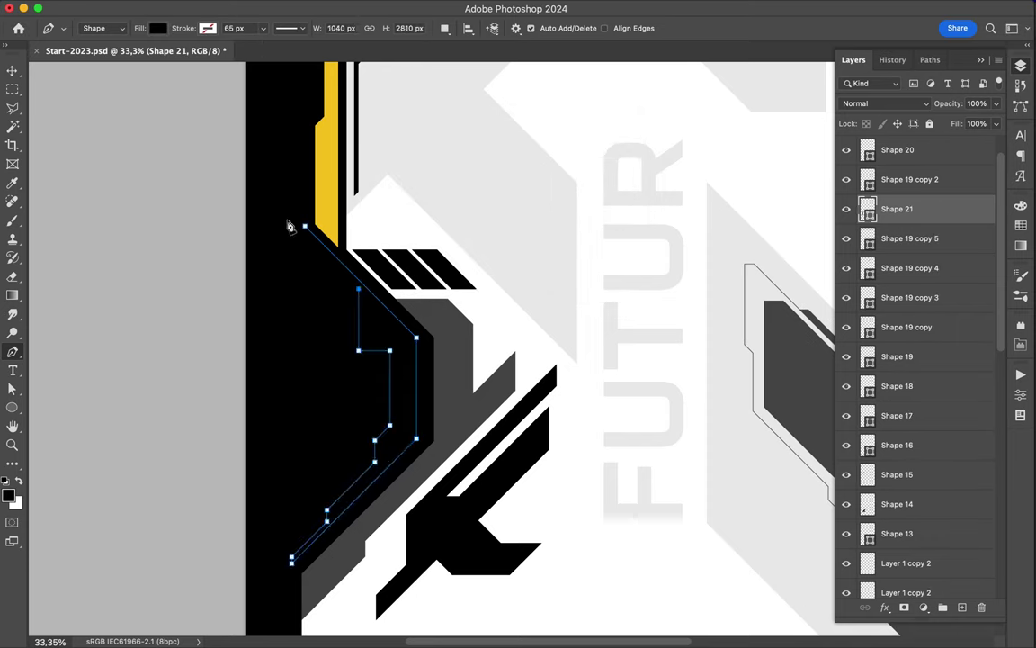
key("v")
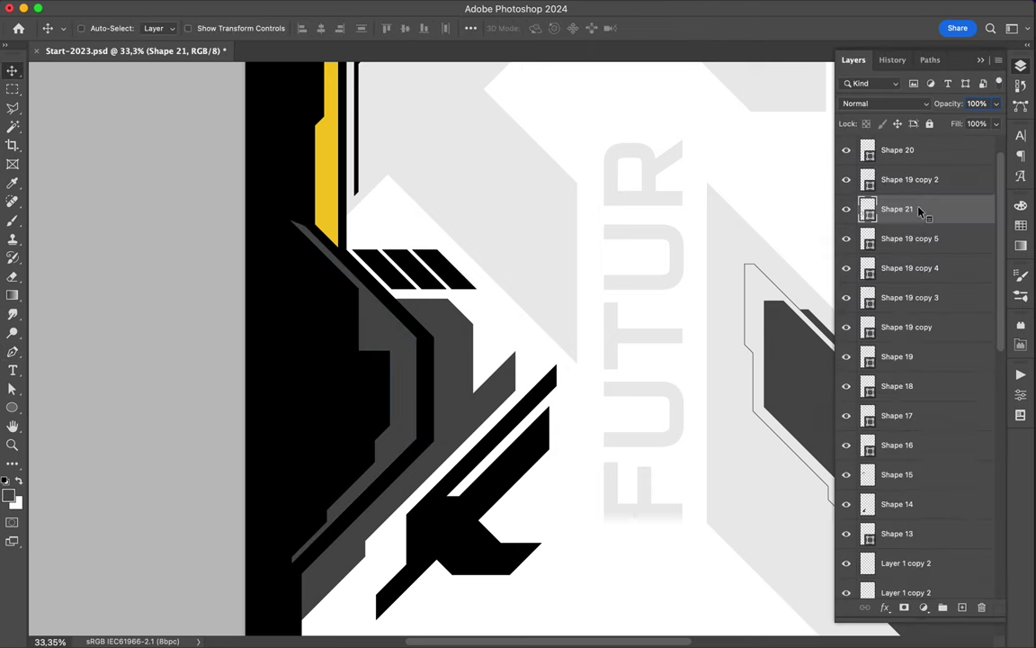
Step: Draw a thin V-shaped sliver left of FUTUR and fill it light grey
key("l")
scroll(486, 200, "down", 3)
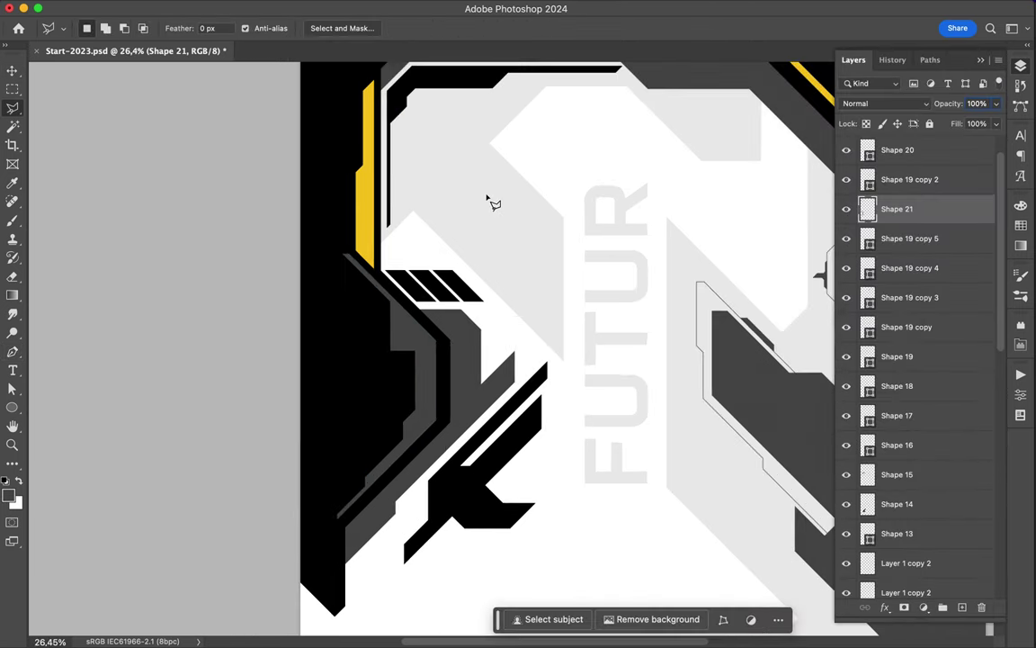
key("v")
scroll(486, 200, "up", 3)
key("p")
left_click(327, 115)
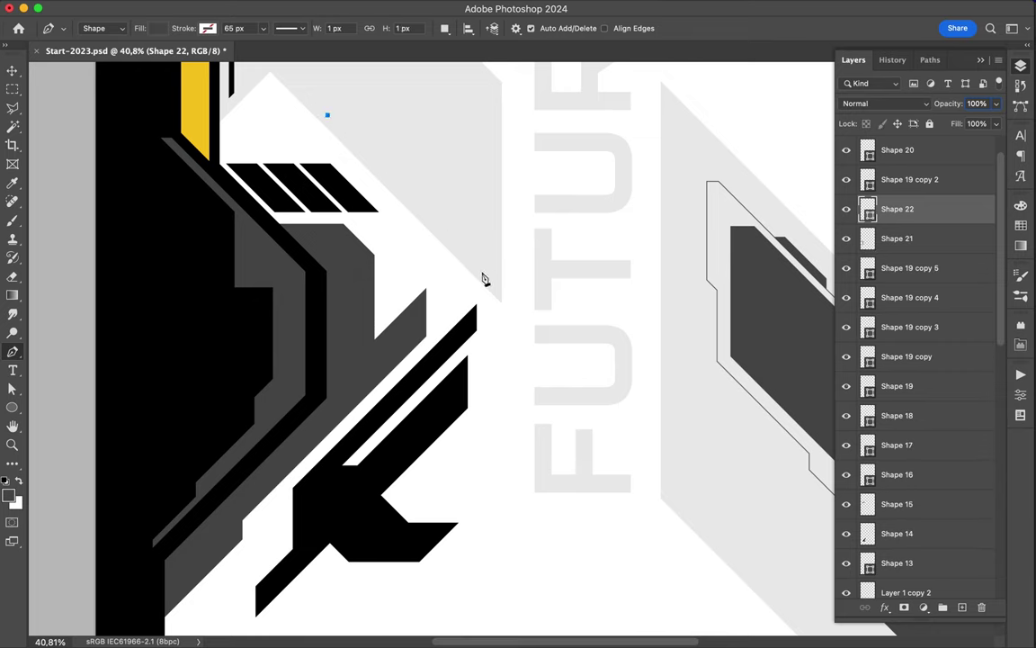
left_click(488, 106)
left_click(486, 221)
left_click(468, 238)
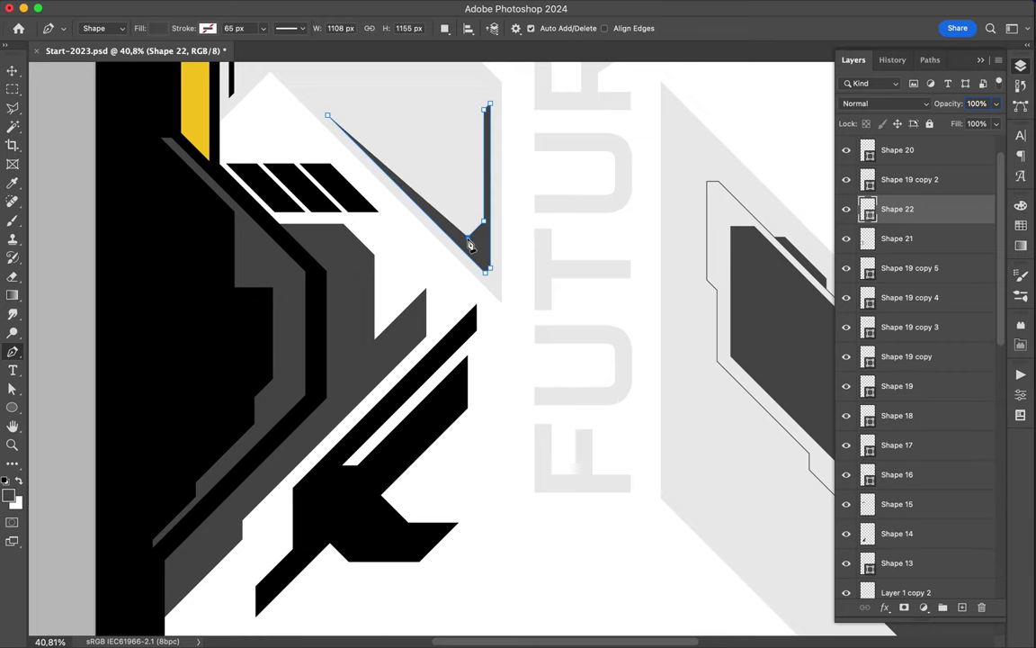
left_click(1022, 224)
key("v")
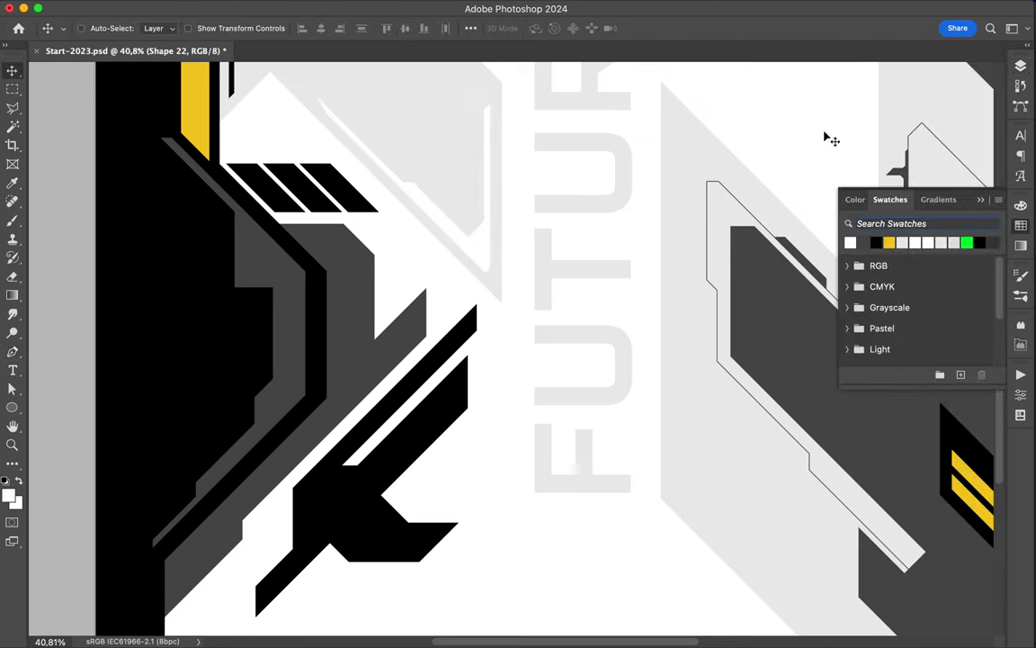
Step: Place a 68% copy of the black stripe graphic beside FUTUR and draw a white circle over it
key("l")
left_click(329, 99)
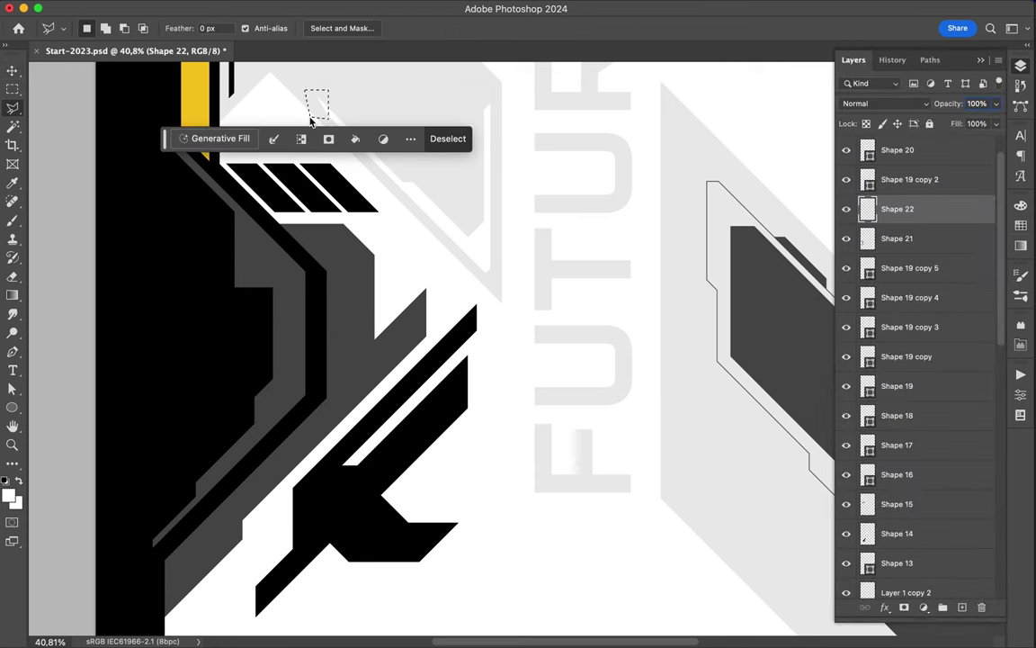
key("v")
scroll(328, 346, "down", 3)
left_click_drag(329, 346, 701, 224)
key("ctrl+t")
left_click_drag(572, 150, 617, 149)
key("Return")
left_click_drag(569, 267, 561, 263)
key("u")
mouse_move(490, 297)
left_mouse_down()
mouse_move(611, 284)
mouse_move(567, 266)
left_mouse_up()
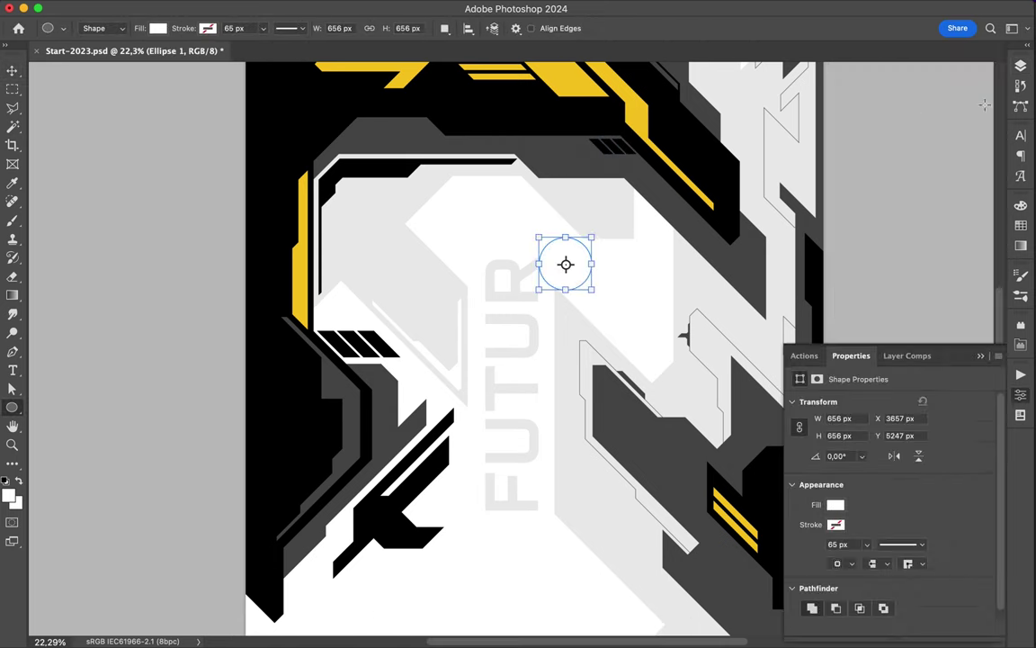
Step: Clip circles into the stripe copies, duplicate one, and shift the small grey stripe up-left
key("ctrl+alt+g")
left_click(925, 554)
key("ctrl+j")
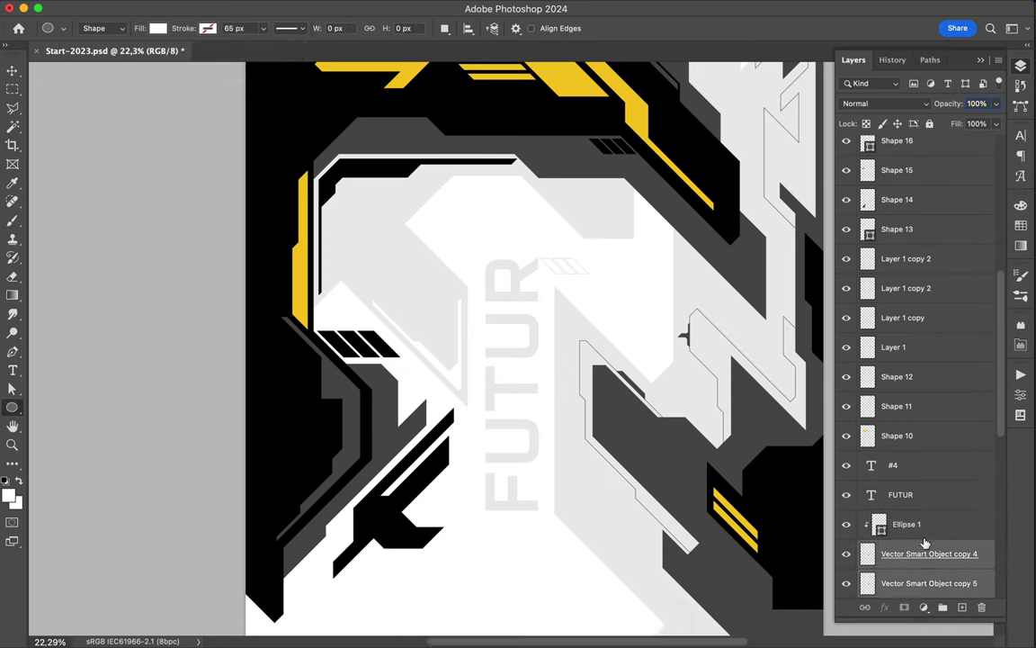
key("v")
left_click_drag(569, 280, 366, 195)
left_click(924, 553)
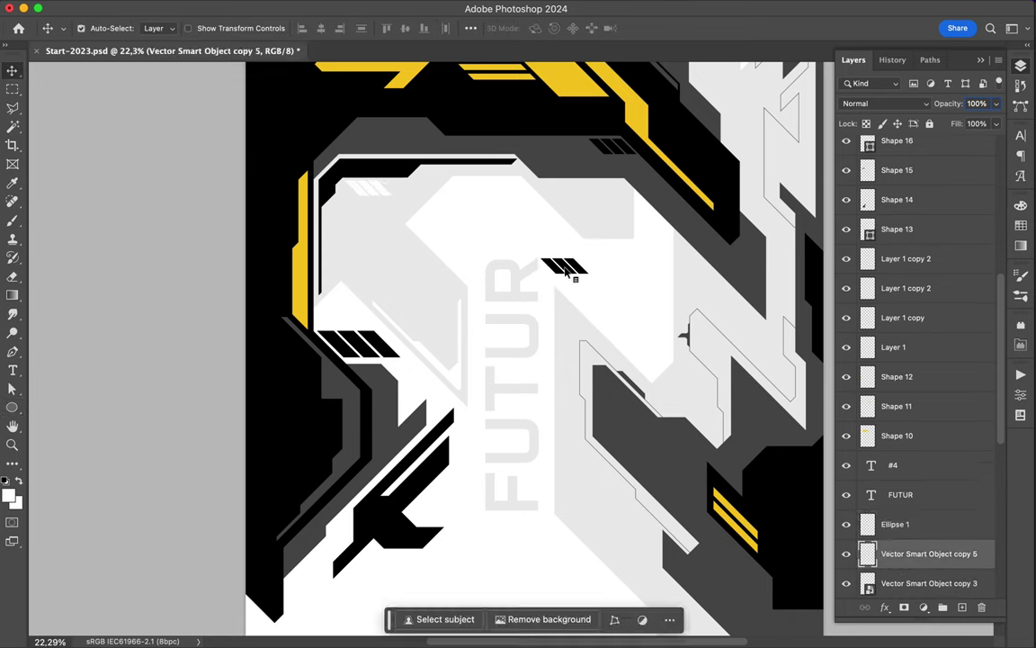
key("u")
key("v")
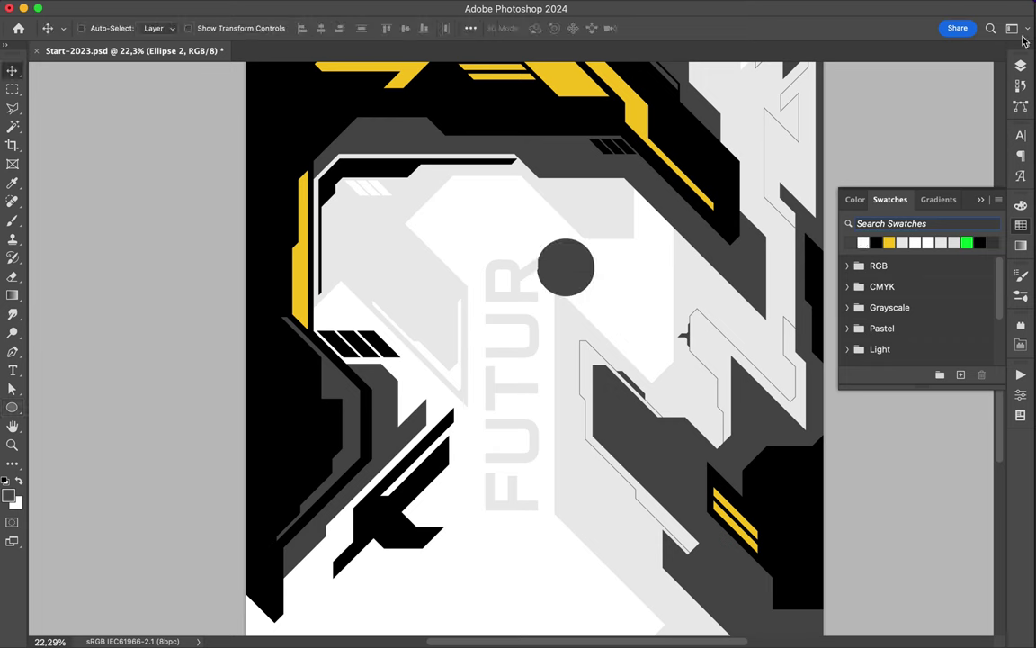
key("ctrl+alt+g")
mouse_move(563, 280)
left_mouse_down()
mouse_move(331, 144)
mouse_move(376, 135)
left_mouse_up()
Step: Duplicate the grey stripe into the upper white area
scroll(333, 99, "up", 3)
scroll(478, 169, "down", 1)
left_click_drag(479, 170, 409, 162)
scroll(593, 165, "down", 3)
scroll(594, 164, "down", 2)
scroll(594, 165, "up", 2)
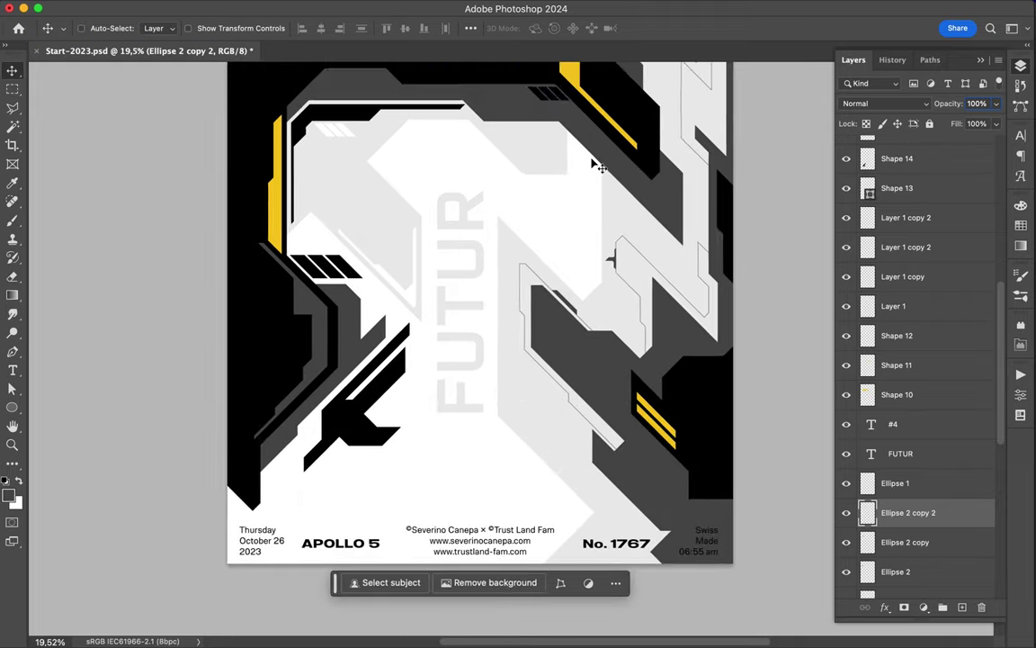
scroll(594, 165, "down", 1)
Step: Pen-draw a closed outline shape across the upper white area
key("p")
left_click(357, 244)
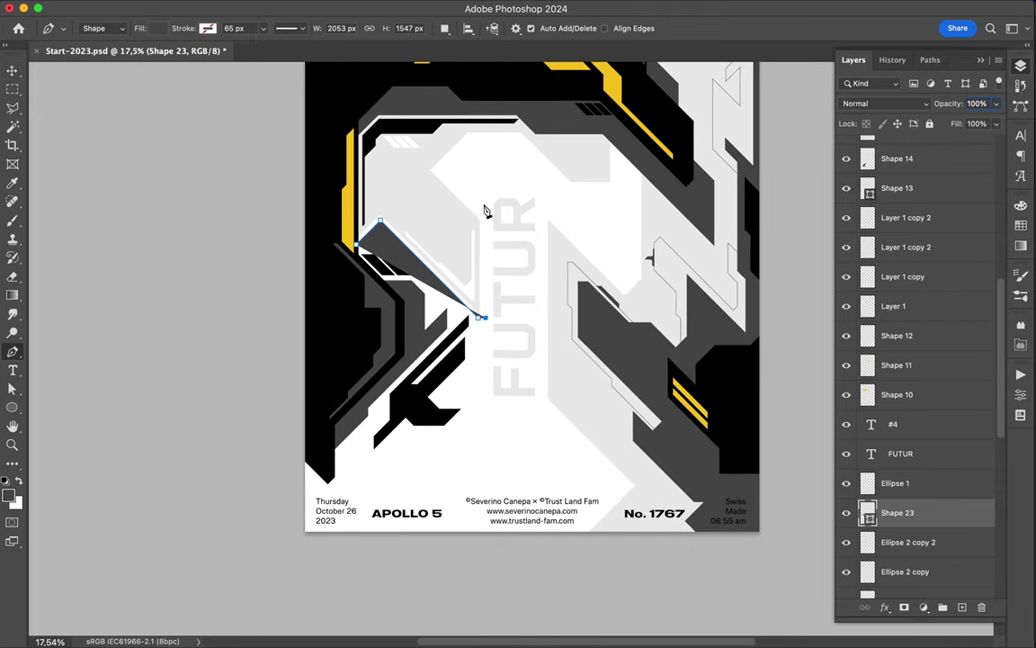
left_click(485, 214)
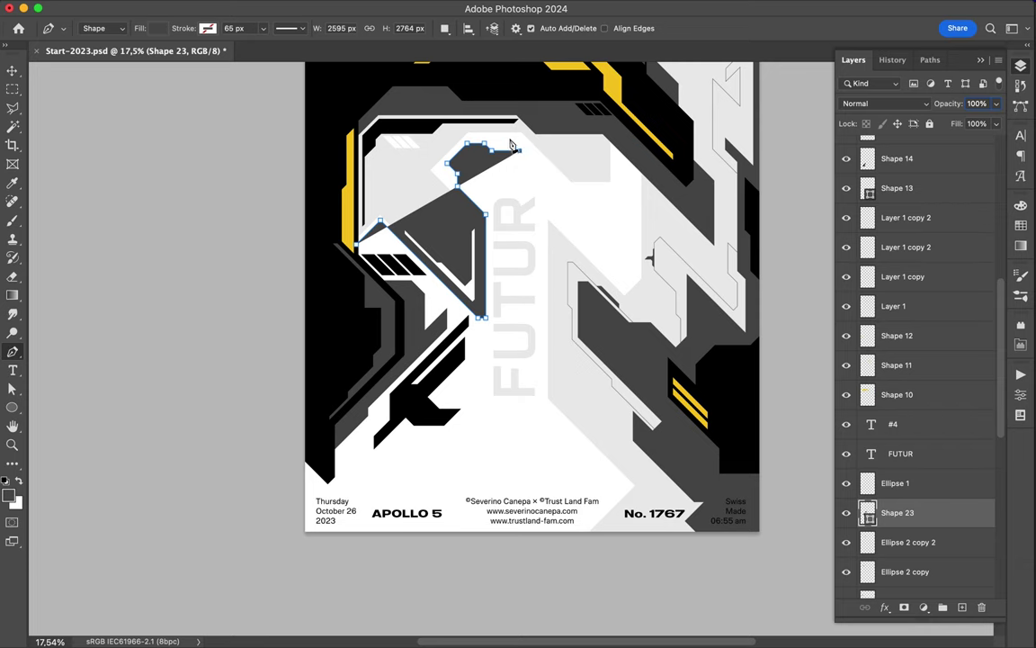
left_click(587, 192)
left_click(602, 205)
left_click(621, 144)
Step: Make the outline white, 10 px, no fill, and move Shape 23 lower in the stack
key("a")
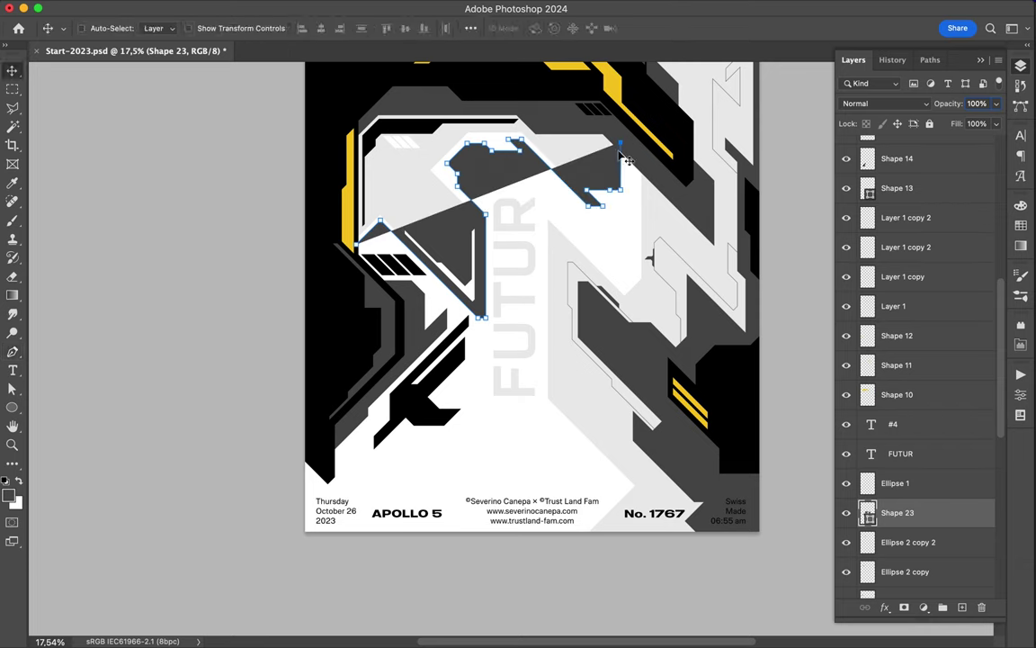
left_click(213, 28)
left_click(153, 52)
left_click(263, 27)
left_click(126, 104)
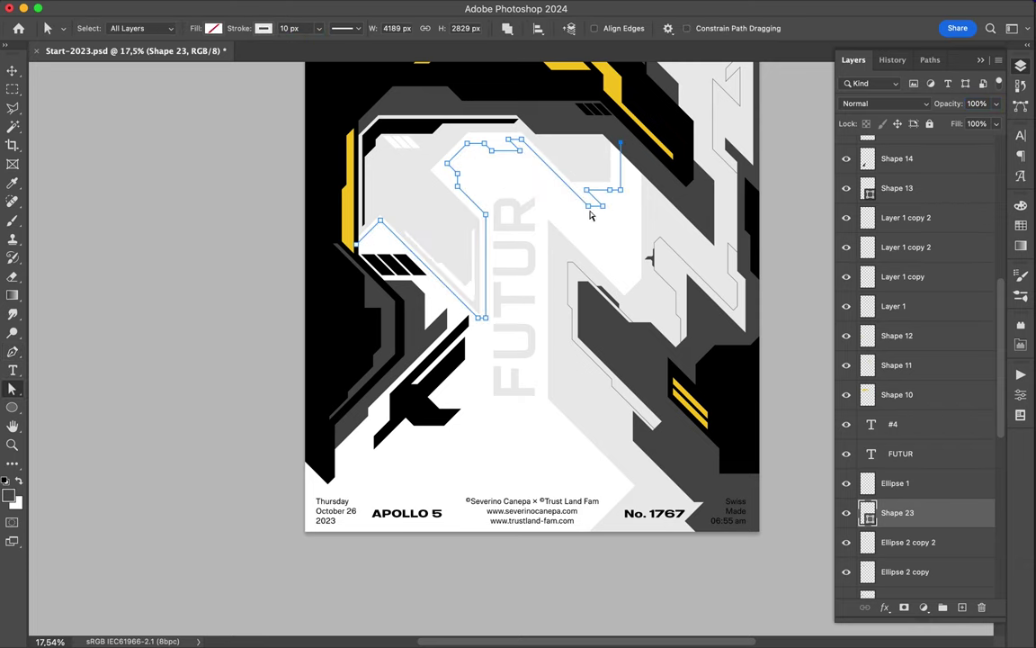
key("v")
left_click_drag(898, 475, 902, 566)
scroll(483, 231, "up", 5)
Step: Draw a light-grey sliver with no outline along the top edge and select its excess tip
key("p")
left_click(518, 181)
left_click(440, 261)
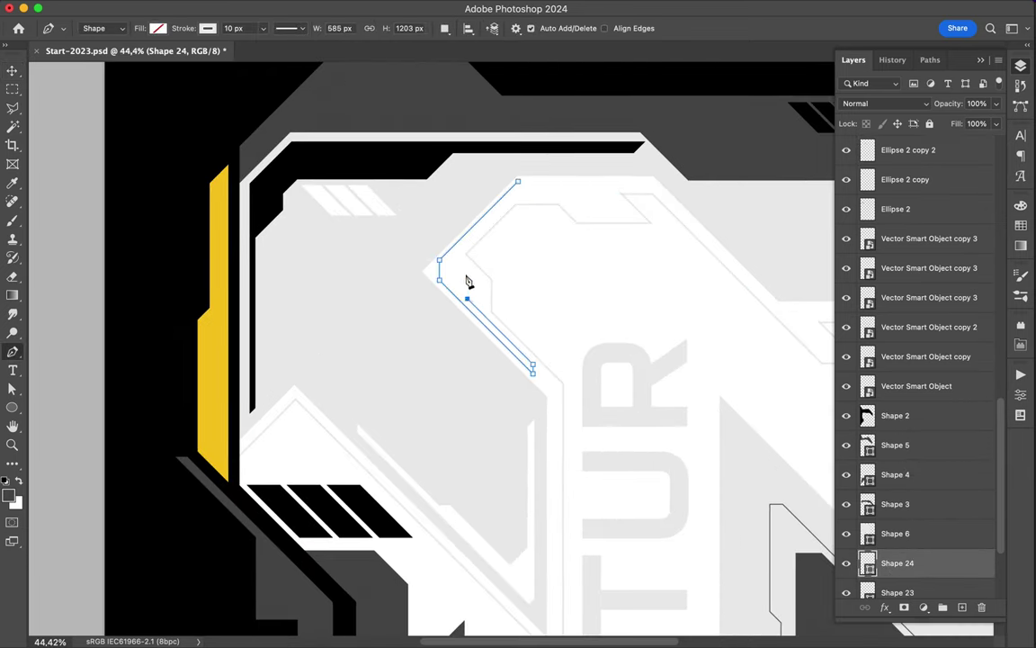
left_click(518, 182)
left_click(158, 28)
left_click(69, 91)
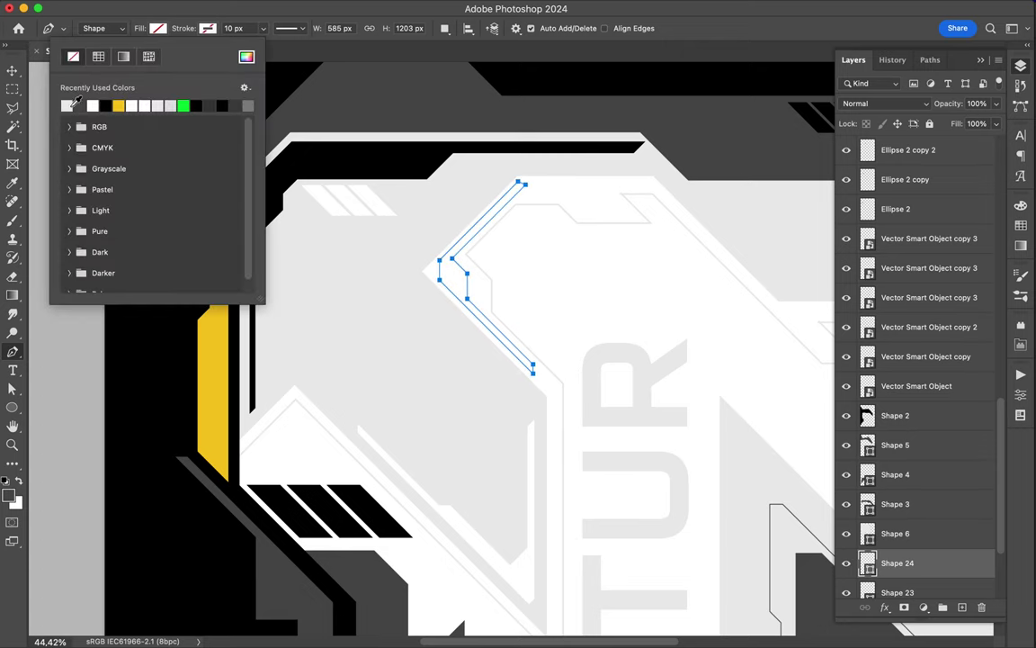
right_click(798, 550)
key("Escape")
key("m")
left_click_drag(527, 180, 543, 174)
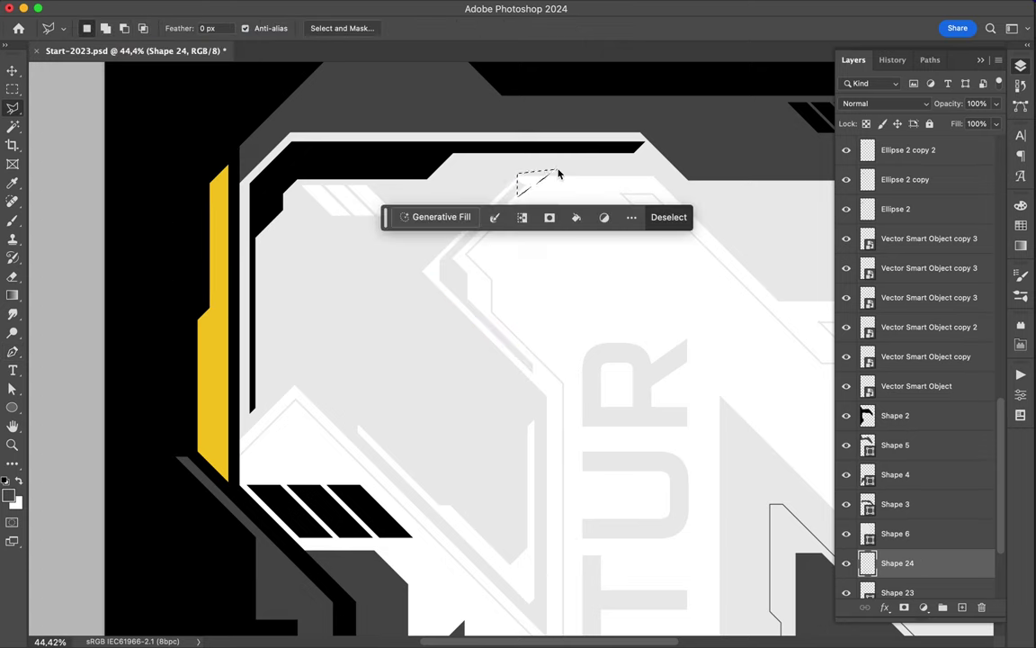
left_click(557, 167)
Step: Draw a thin line along the grey diagonal and move Shape 25 up below Ellipse 2
scroll(491, 247, "down", 1)
scroll(491, 248, "down", 5)
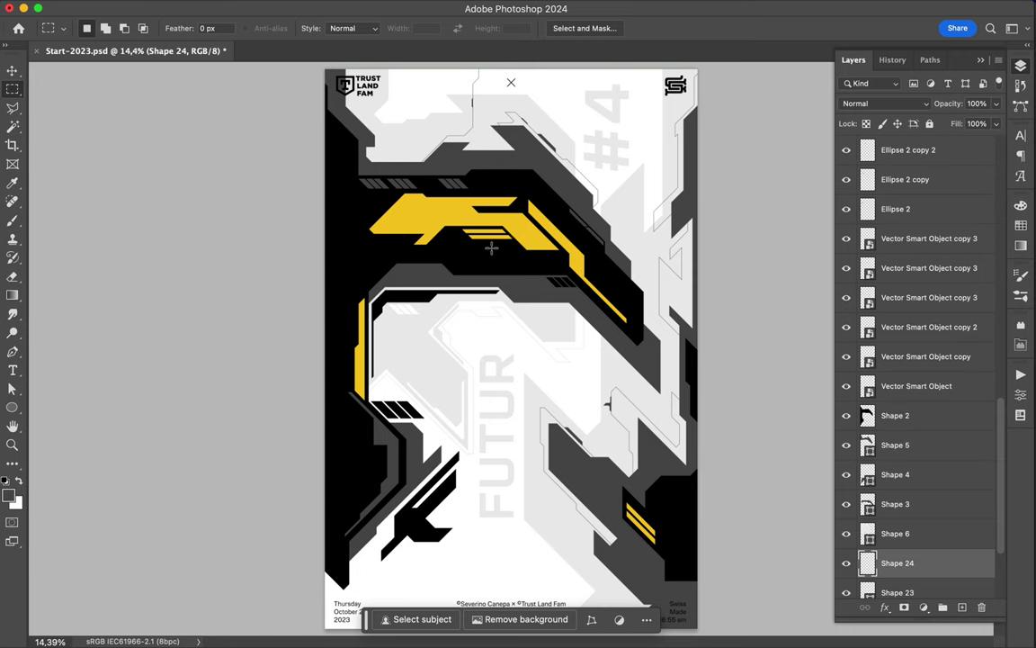
scroll(527, 122, "up", 3)
key("p")
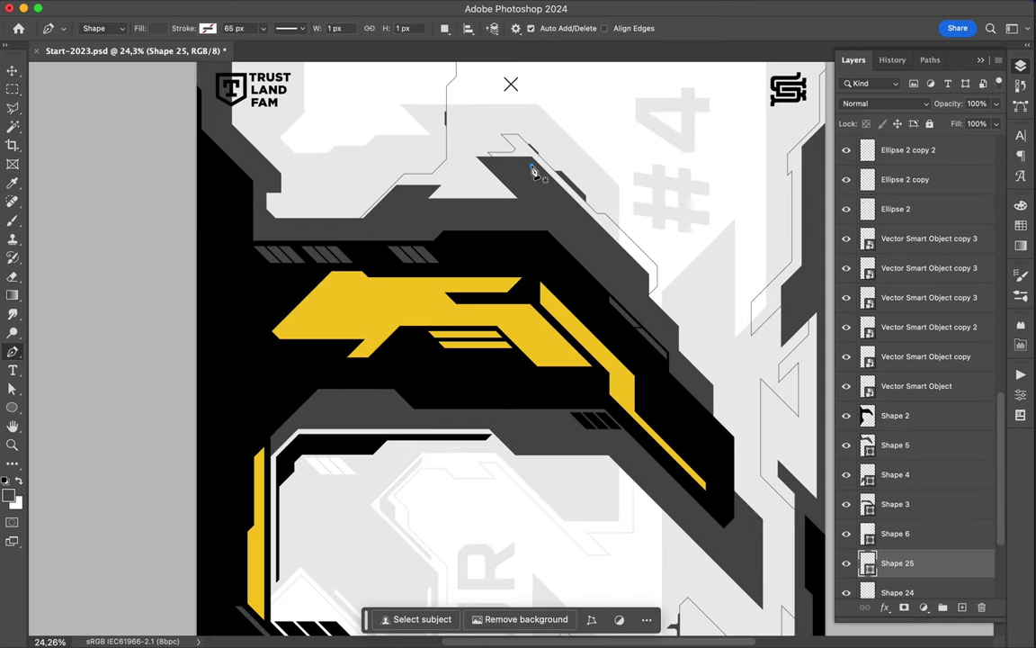
left_click(531, 165)
left_click(627, 263)
left_click(158, 28)
left_click_drag(896, 563, 899, 225)
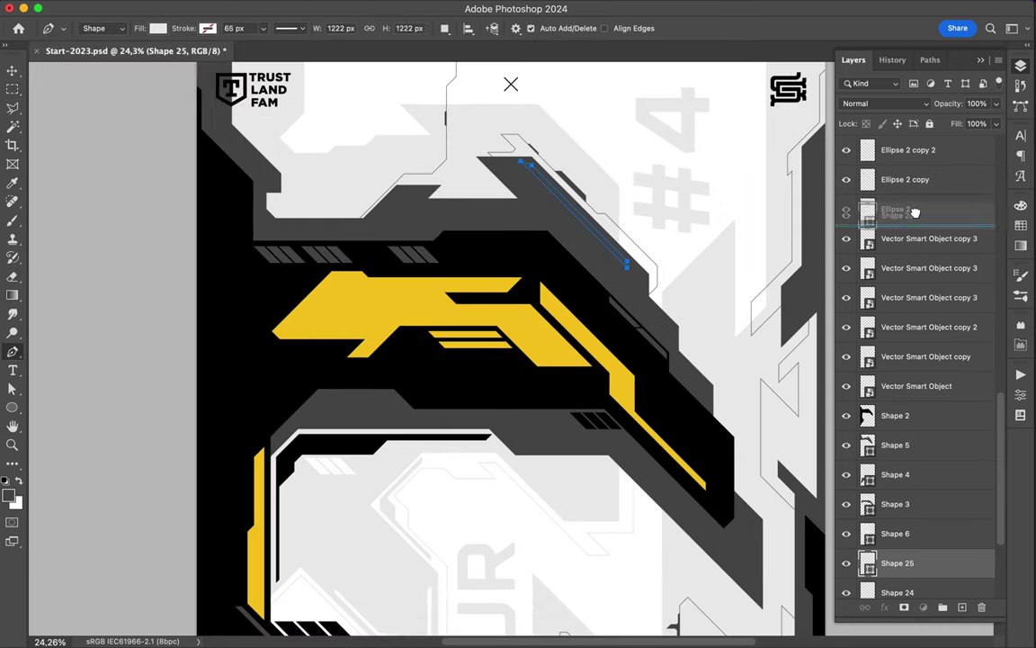
right_click(891, 235)
left_click(883, 300)
Step: Lasso-select part of the thin line and nudge the thin lines into place
key("l")
left_click_drag(533, 177, 477, 153)
key("v")
left_click_drag(566, 200, 641, 202)
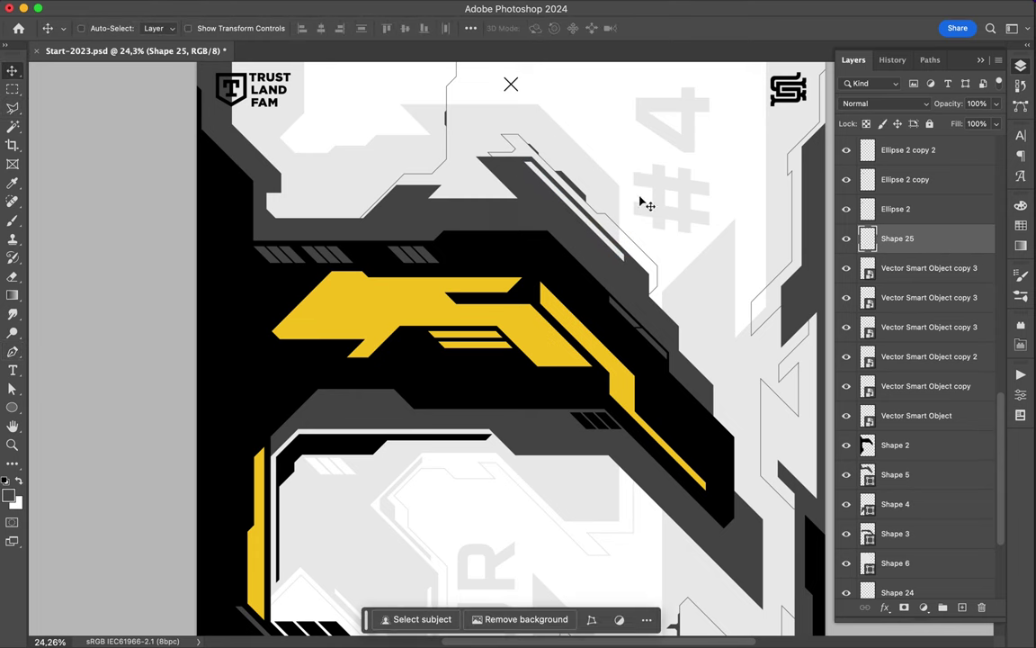
scroll(504, 211, "up", 3)
Step: Pen-draw a black accent on the top grey band
key("p")
left_click(420, 183)
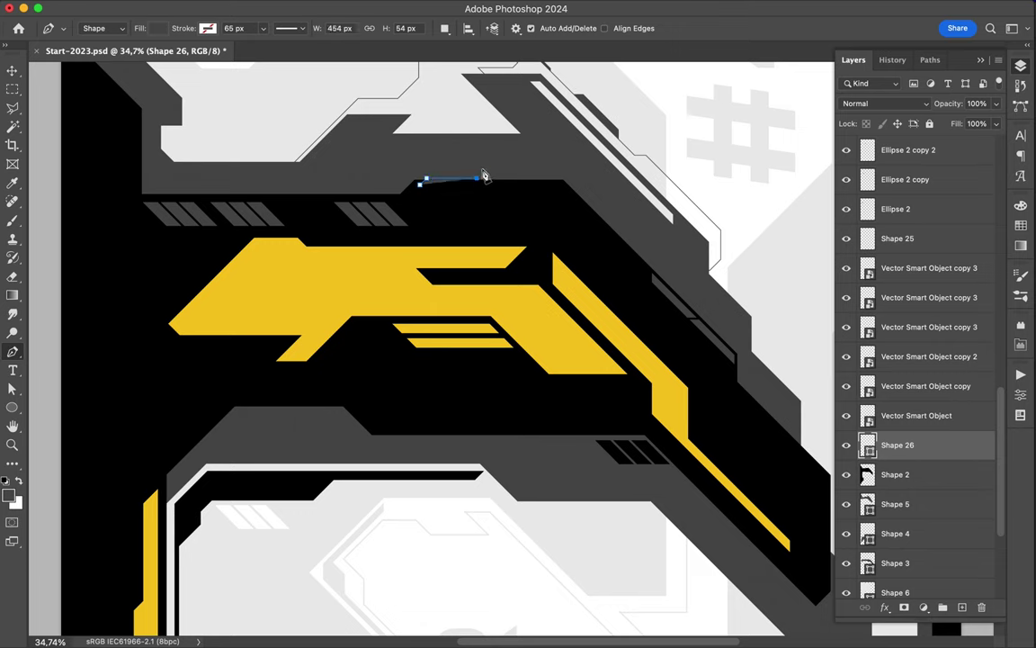
left_click(421, 185)
key("v")
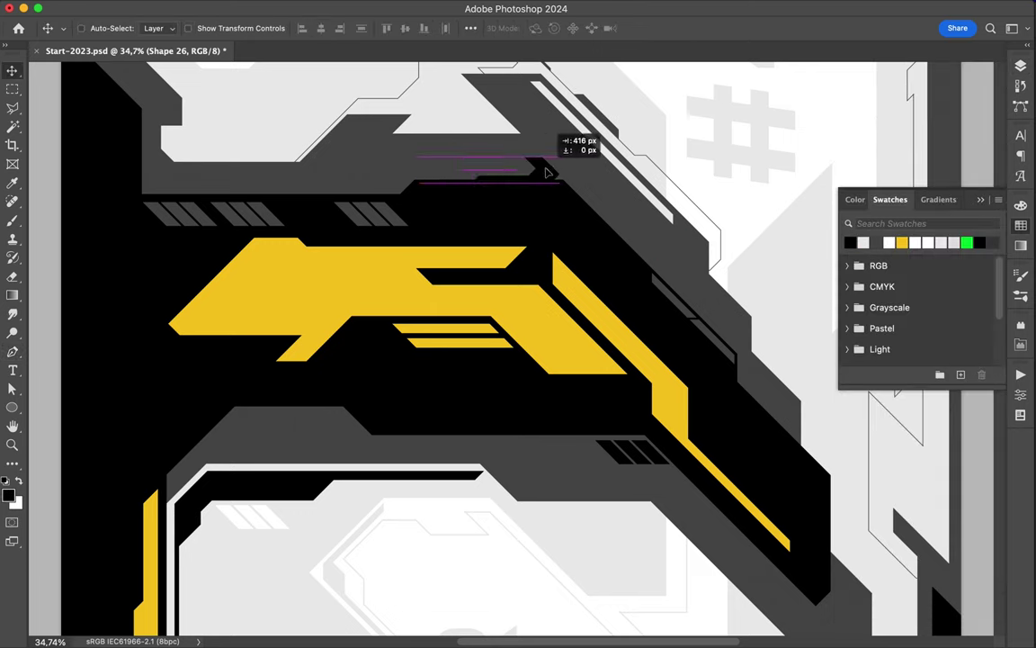
scroll(301, 168, "down", 1)
scroll(203, 162, "up", 3)
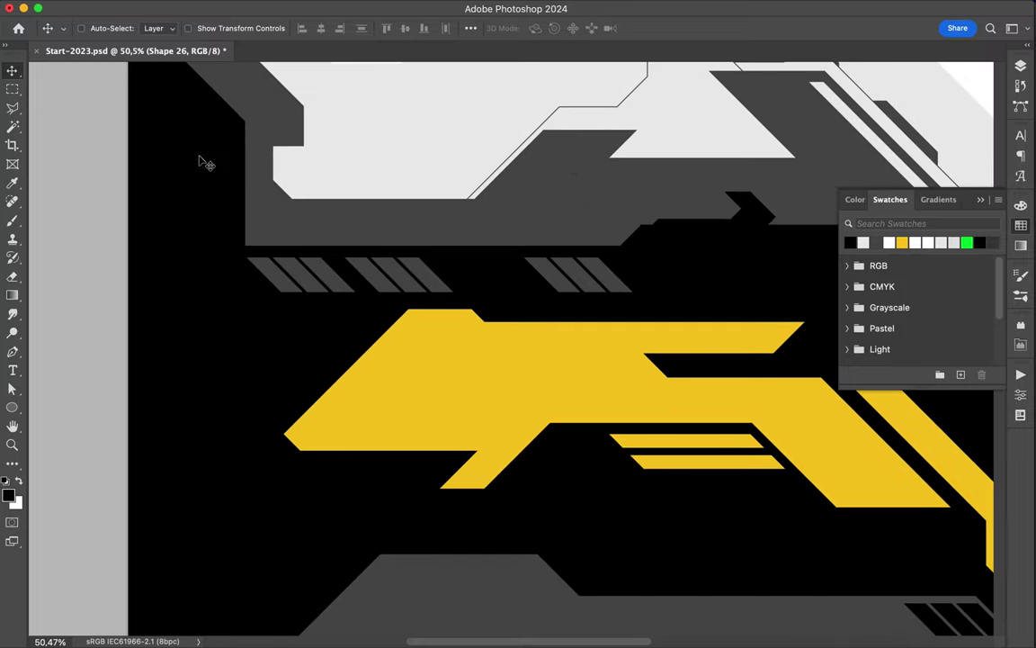
Step: Add a thin corner sliver on the grey band and tidy it with a lasso selection
key("p")
left_click(250, 134)
left_click(364, 239)
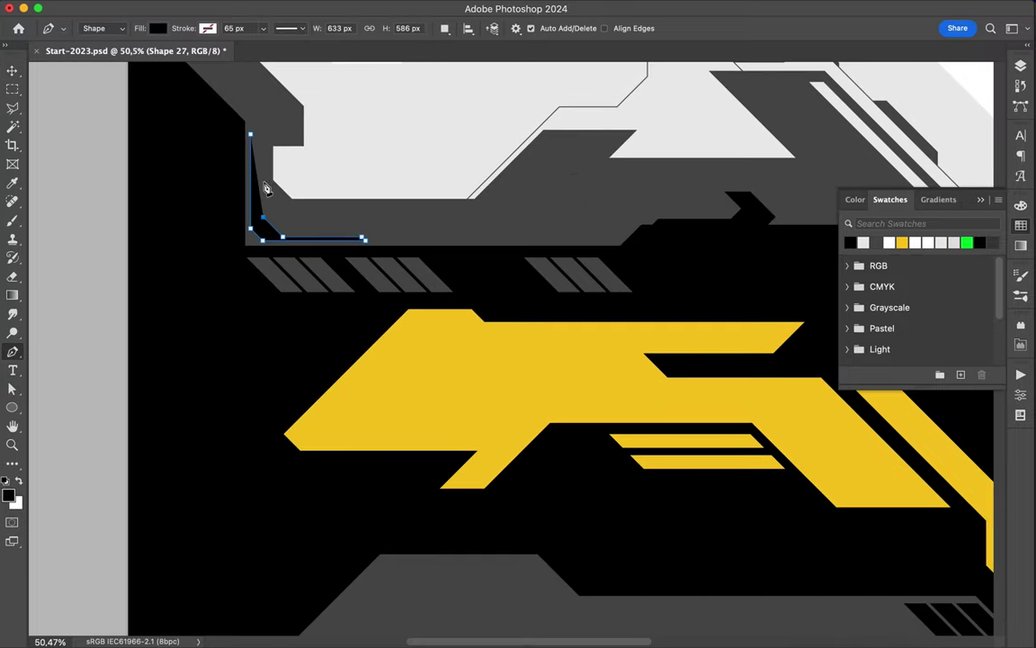
key("v")
left_click(1021, 65)
right_click(909, 447)
key("Escape")
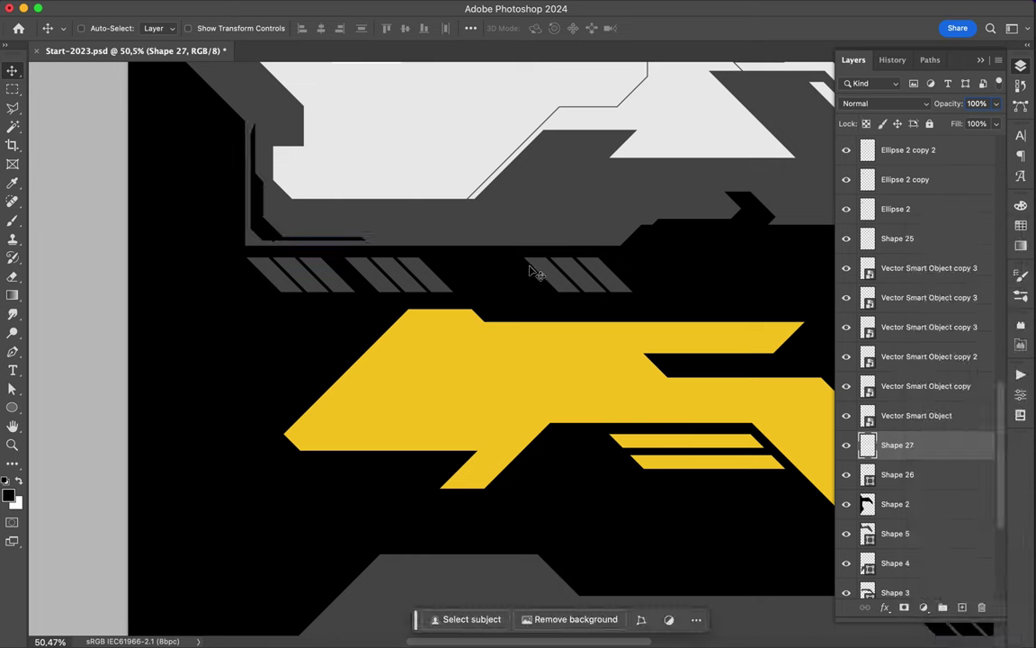
key("l")
double_click(241, 158)
key("v")
key("ctrl+d")
scroll(363, 158, "up", 3)
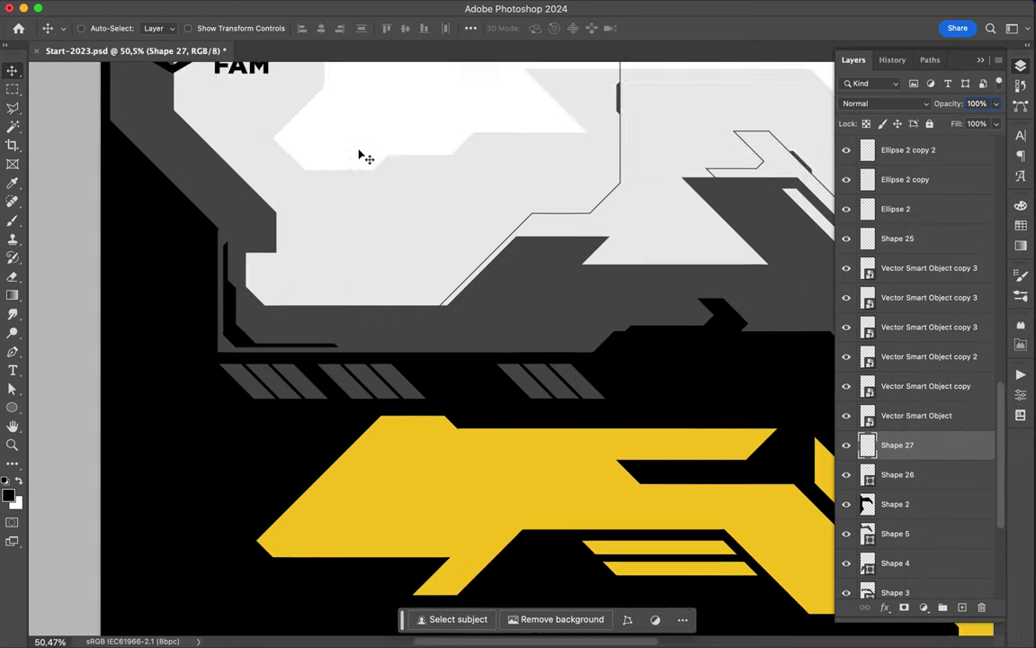
scroll(354, 186, "down", 3)
scroll(342, 204, "right", 5)
scroll(341, 203, "right", 5)
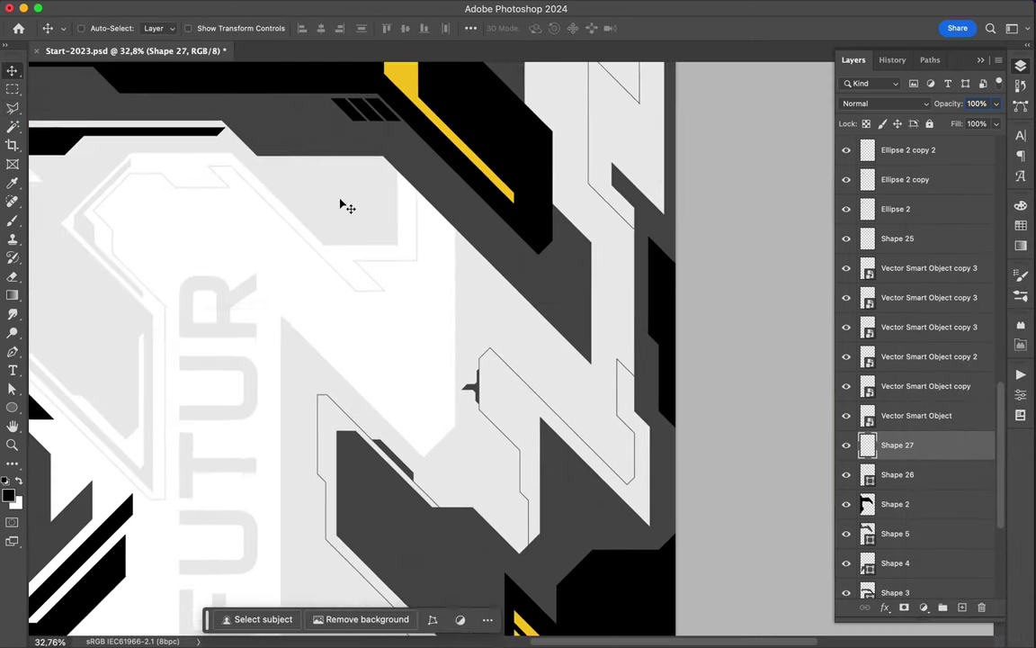
Step: In Illustrator, draw a small square with a 10 pt stroke
left_click(495, 624)
key("shift+x")
left_click_drag(527, 255, 572, 214)
Step: Cross the square with a diagonal and place the X glyph near Photoshop's lower grey shape
key("p")
left_click(527, 256)
left_click(566, 218)
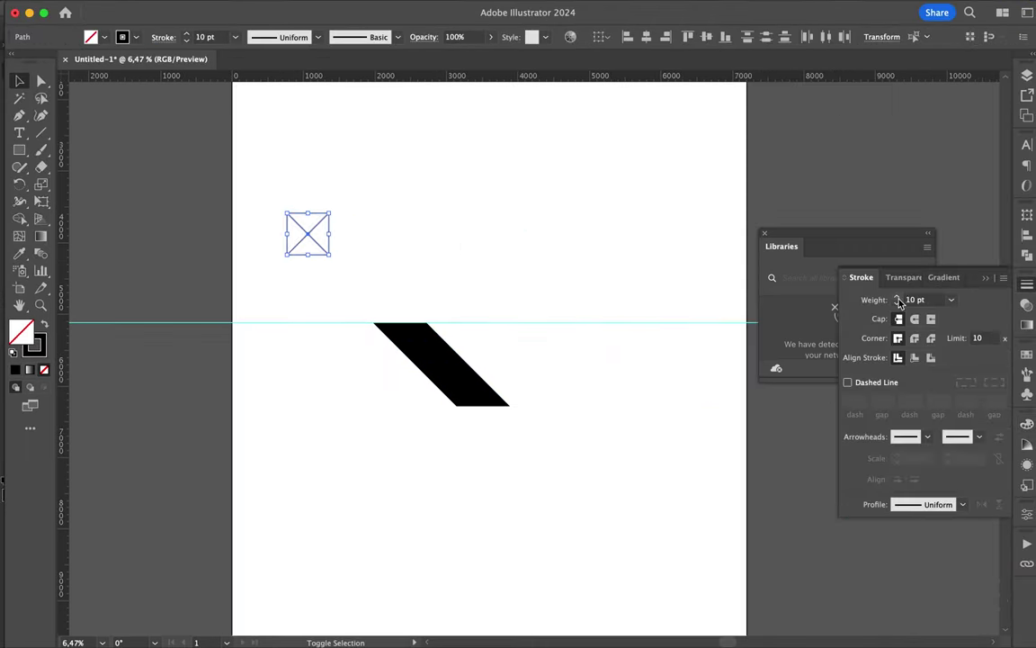
left_click_drag(630, 235, 304, 275)
mouse_move(369, 270)
left_mouse_down()
mouse_move(186, 272)
mouse_move(511, 457)
left_mouse_up()
scroll(558, 468, "down", 3)
scroll(589, 472, "up", 2)
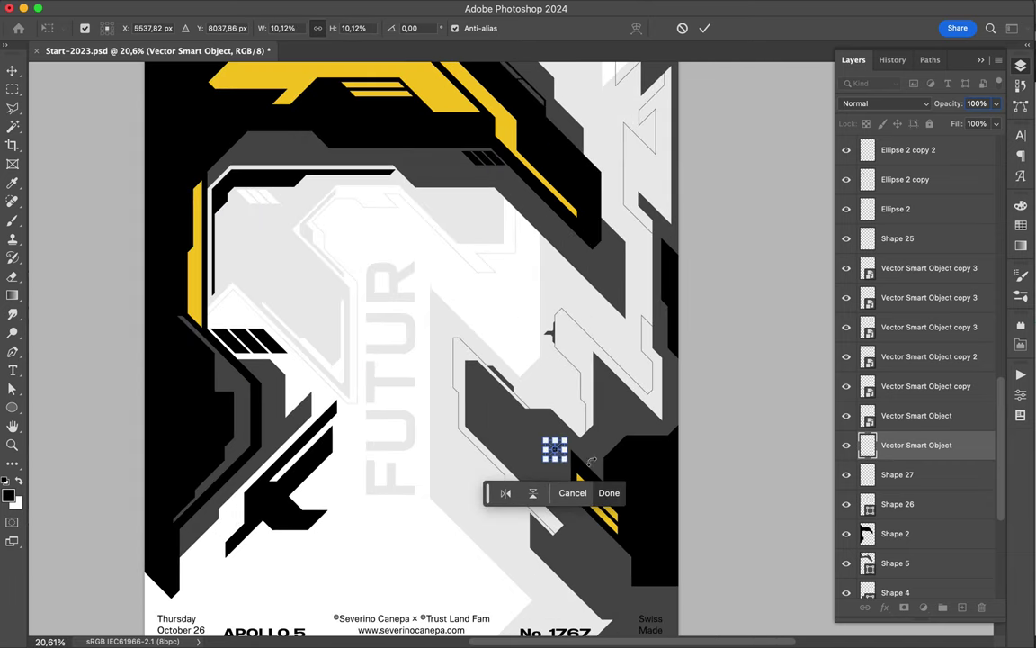
key("Return")
Step: Alt-drag copies of the crossed-square glyph to form the three-glyph lower-left cluster
mouse_move(618, 570)
left_mouse_down()
mouse_move(224, 417)
mouse_move(268, 449)
left_mouse_up()
key("u")
scroll(241, 413, "up", 2)
key("v")
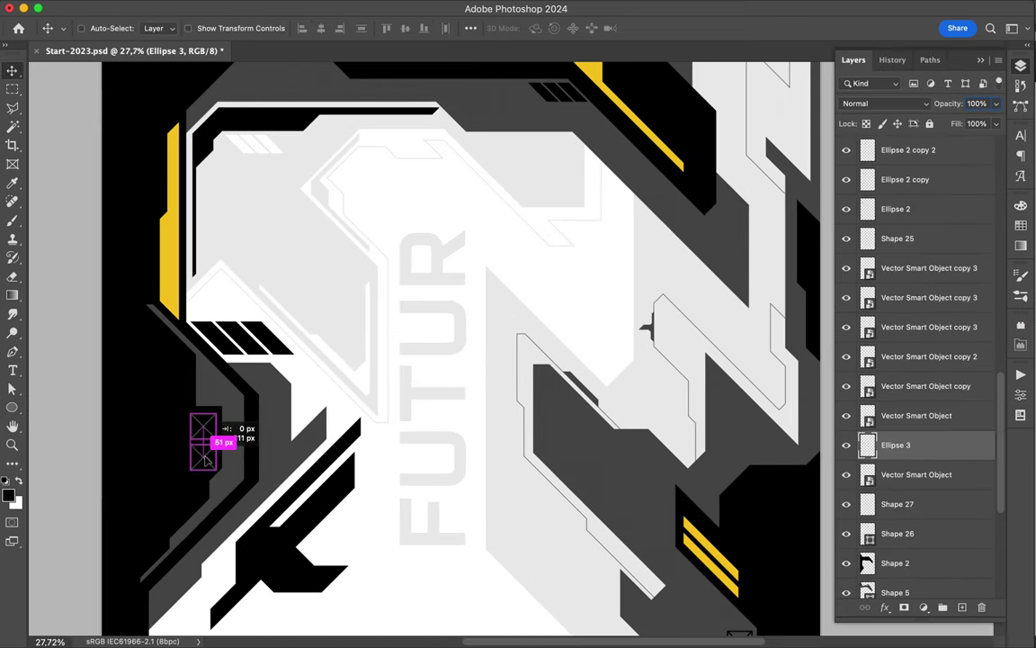
left_click(209, 432, "shift+super")
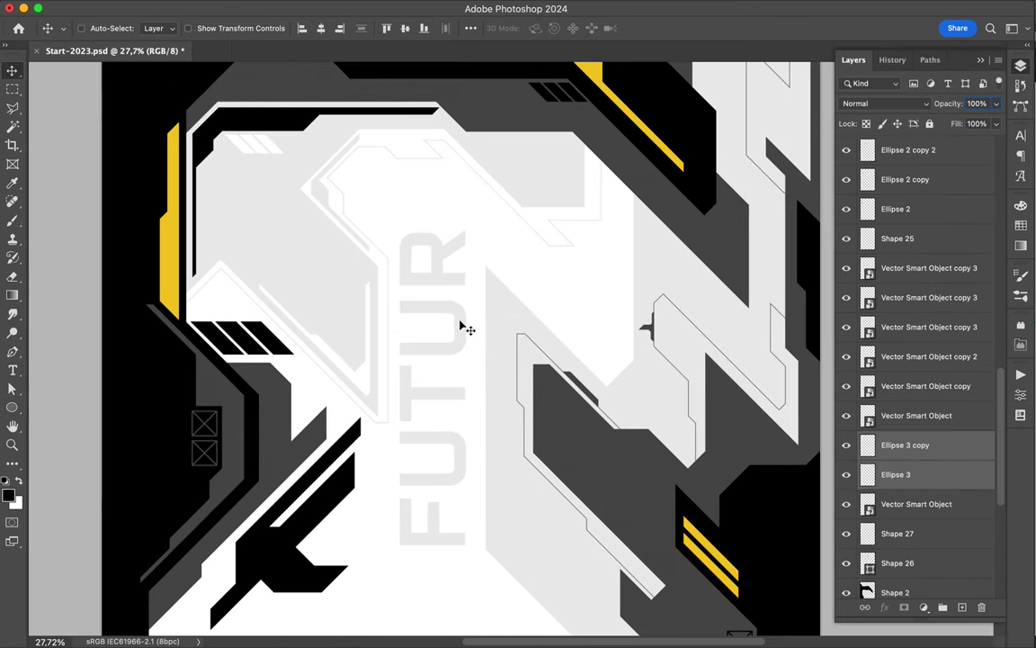
scroll(460, 329, "down", 2)
left_click_drag(260, 414, 232, 400)
scroll(506, 385, "up", 5)
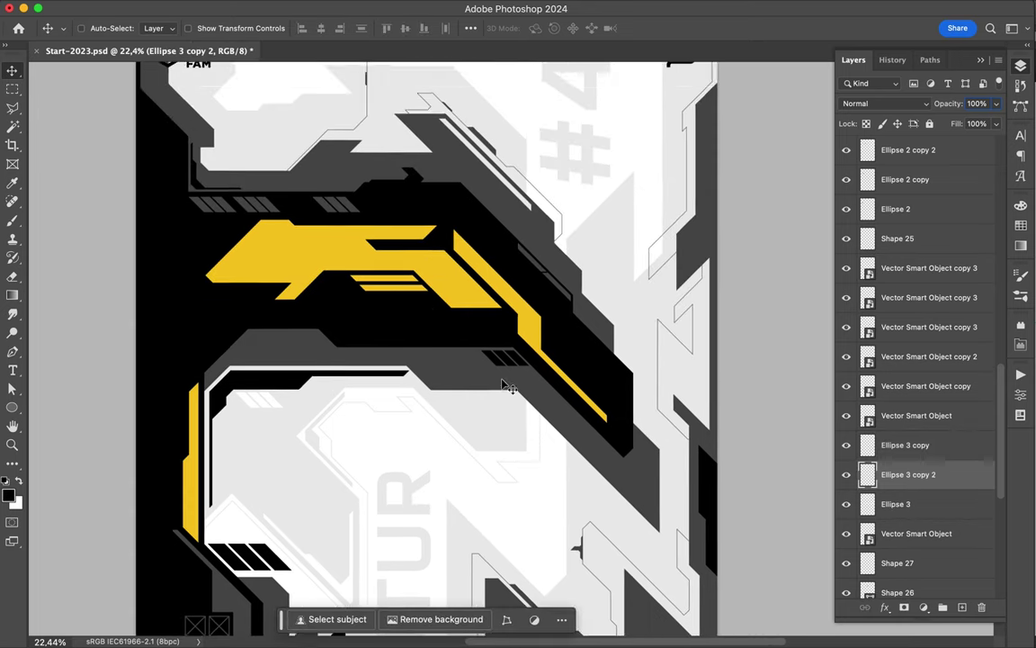
scroll(506, 385, "down", 2)
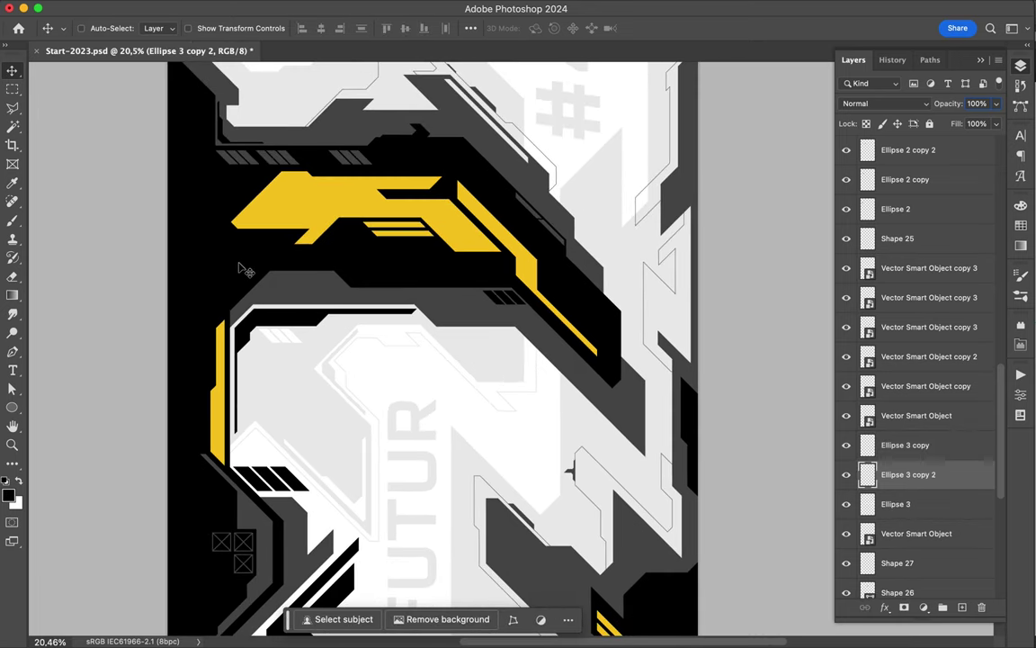
scroll(243, 269, "up", 3)
Step: Pen-draw a dark-grey block at the grey band's left end and scale it with Ctrl+T
key("p")
left_click(99, 284)
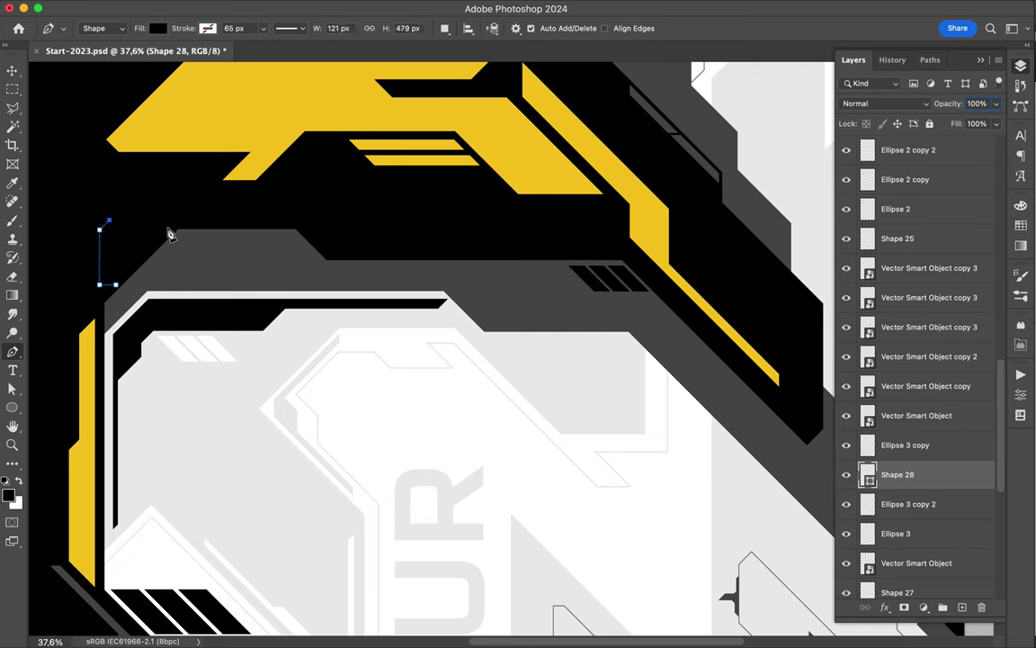
left_click(157, 28)
left_click(207, 243)
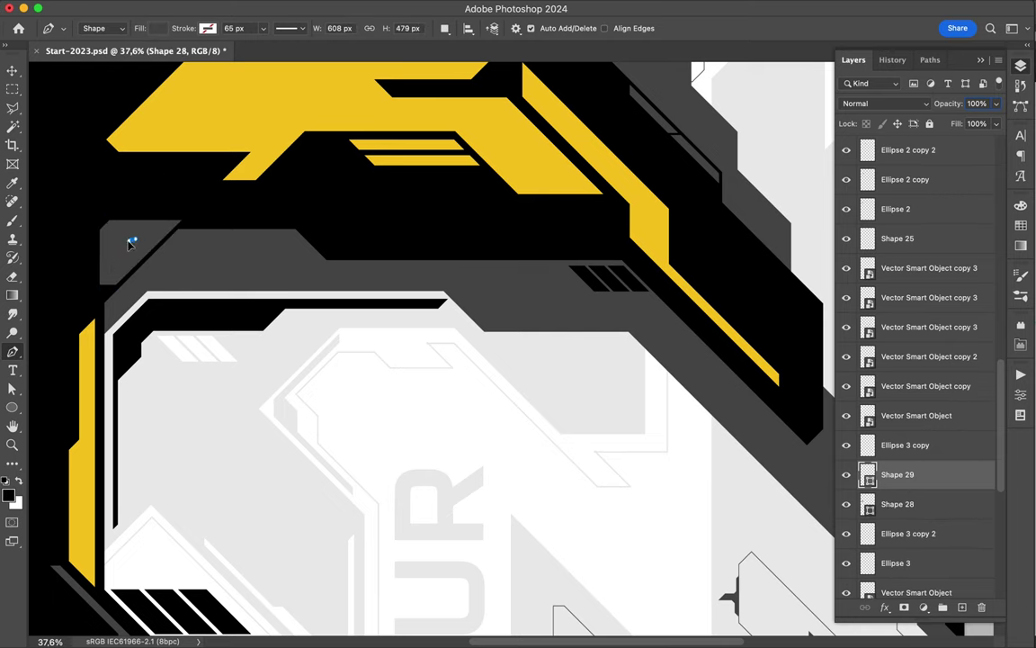
key("v")
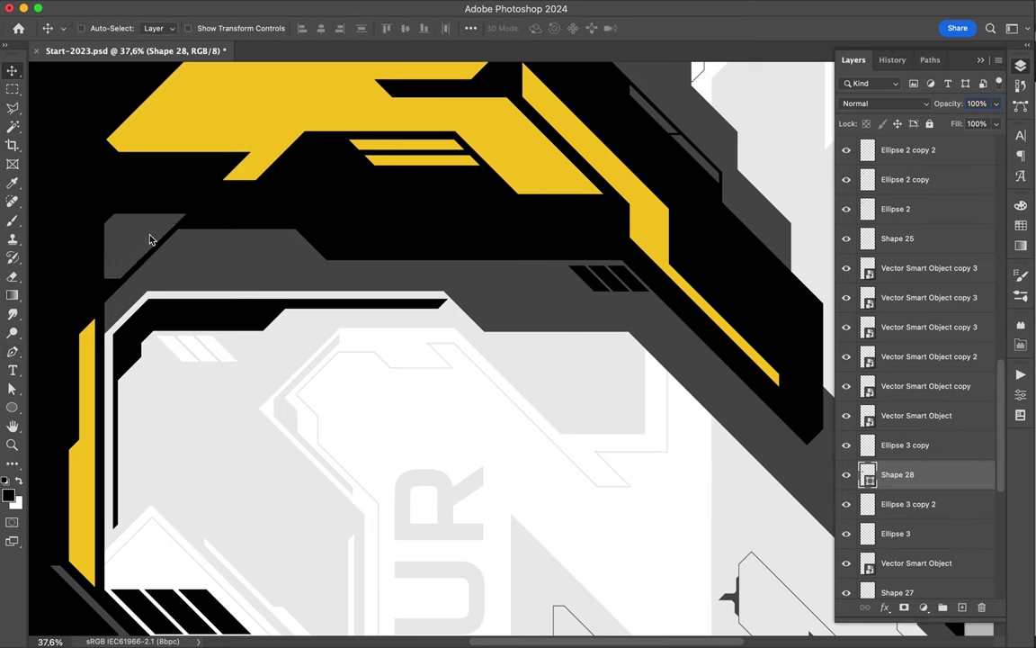
key("ctrl+t")
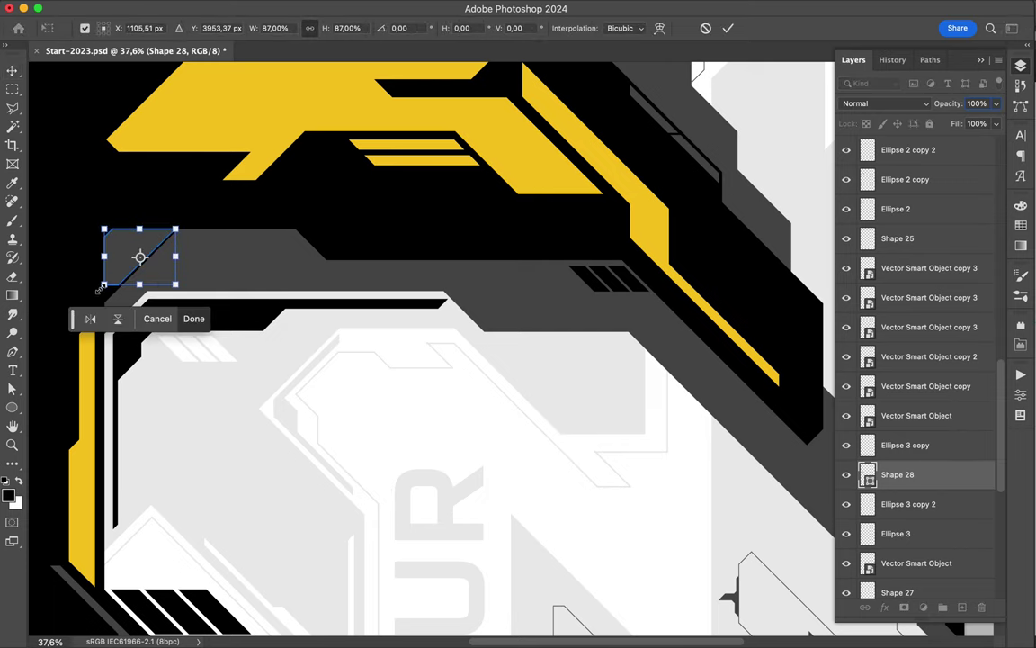
key("Return")
scroll(115, 225, "up", 3)
scroll(116, 225, "up", 3)
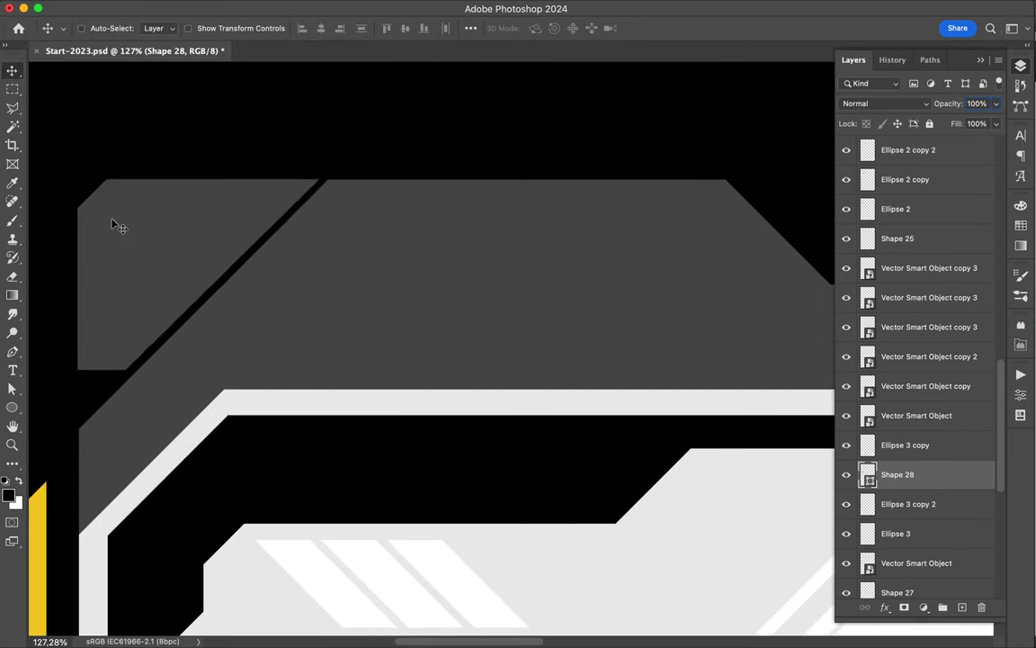
key("ctrl+0")
Step: Pen an unfilled grey outline along the top-left edge and review its stroke options
scroll(337, 135, "up", 2)
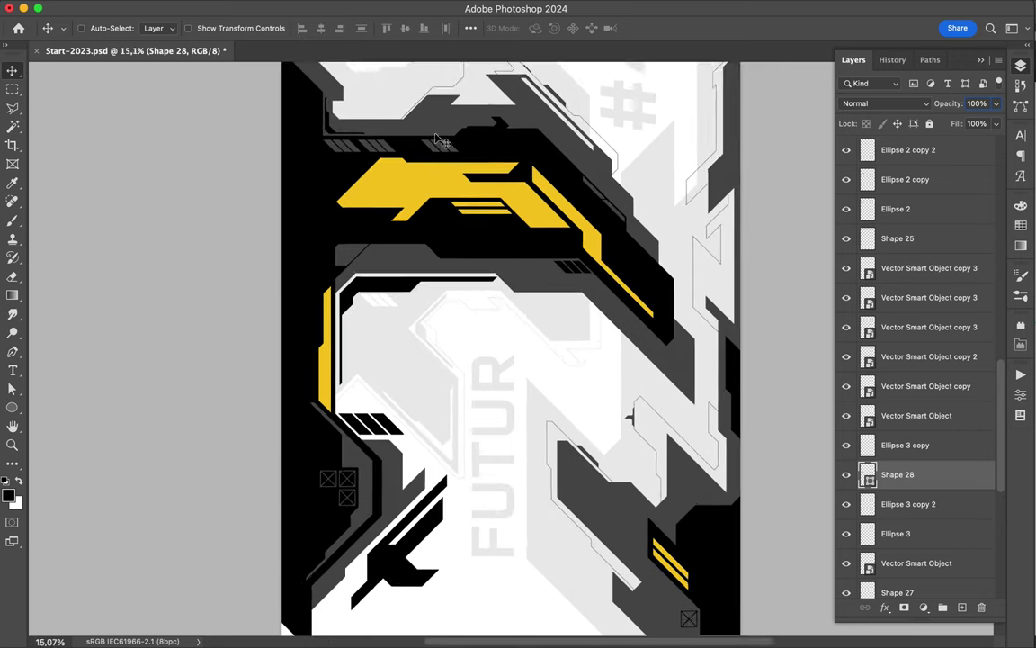
key("p")
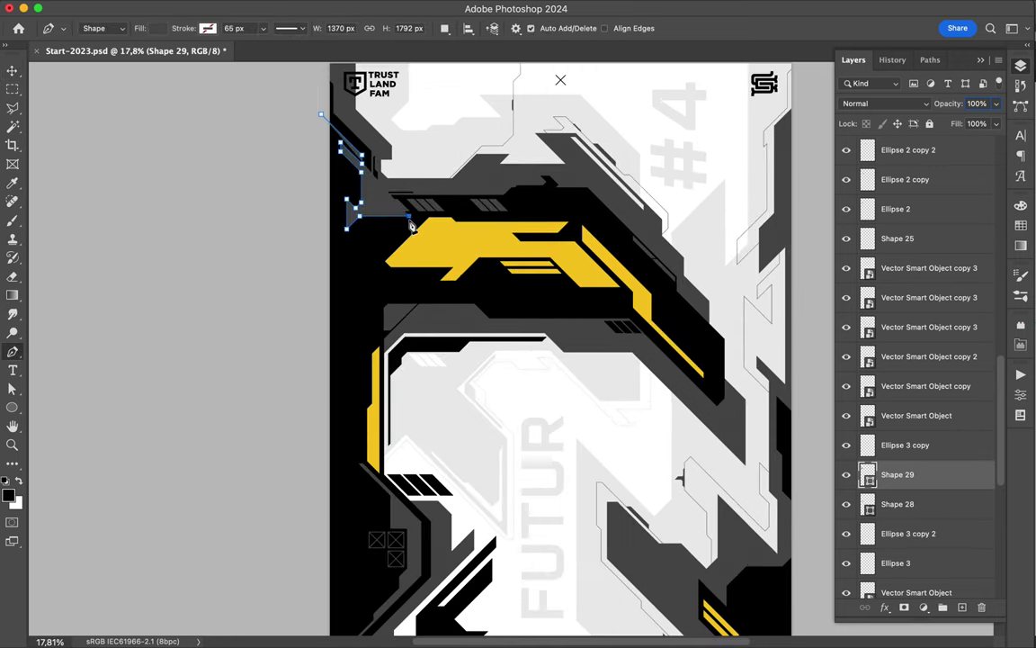
left_click(341, 283)
left_click(208, 28)
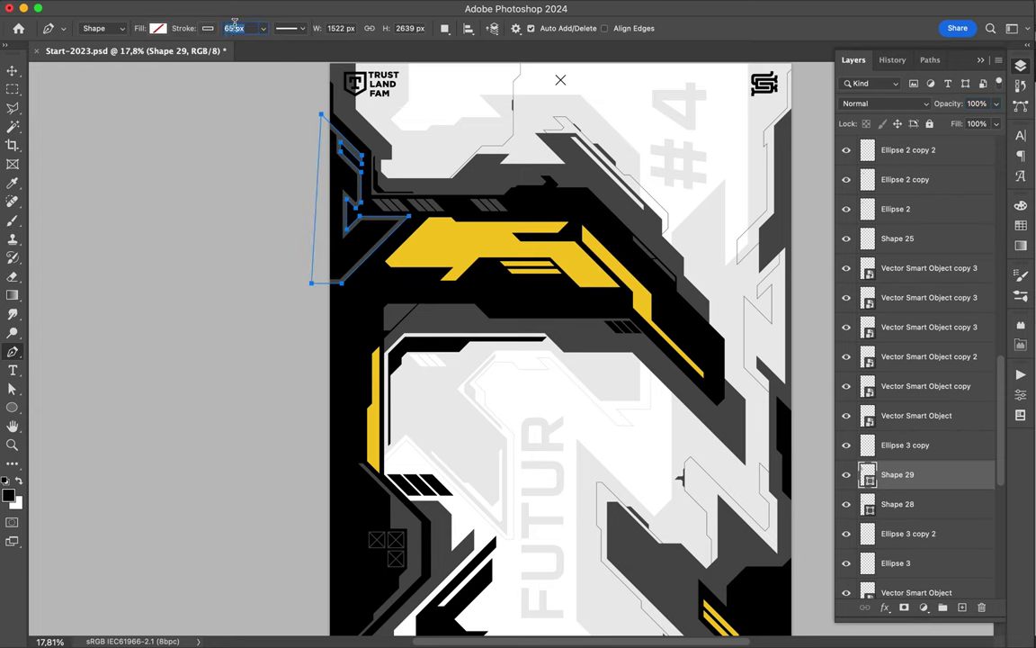
type("5")
left_click(288, 28)
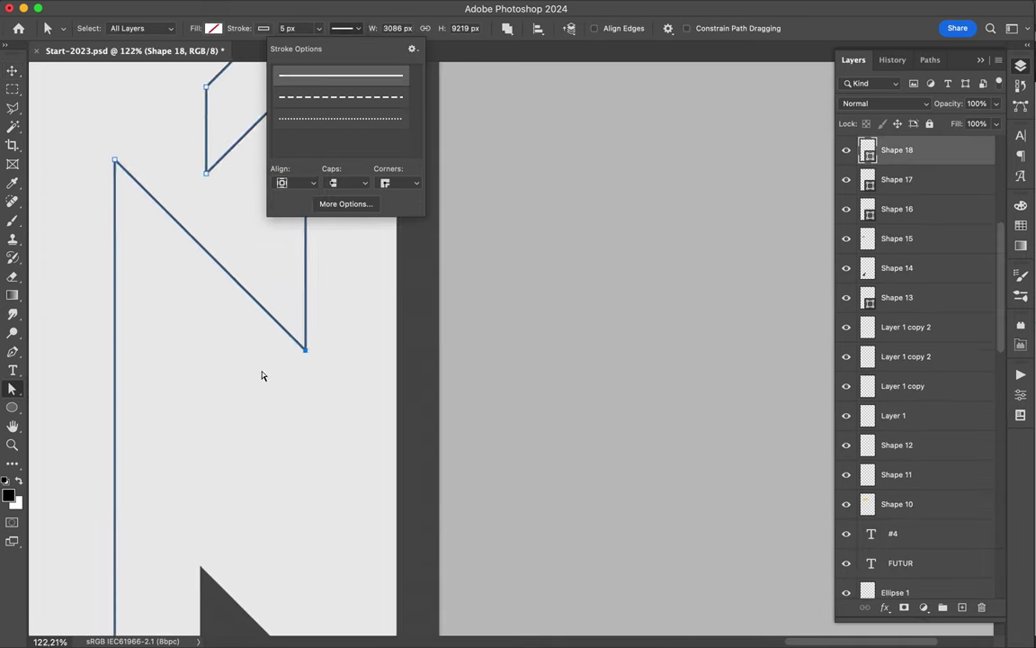
Step: Select the Shape 16 outline path and fit the whole poster in view
scroll(329, 376, "down", 3)
scroll(328, 378, "down", 4)
scroll(328, 377, "up", 3)
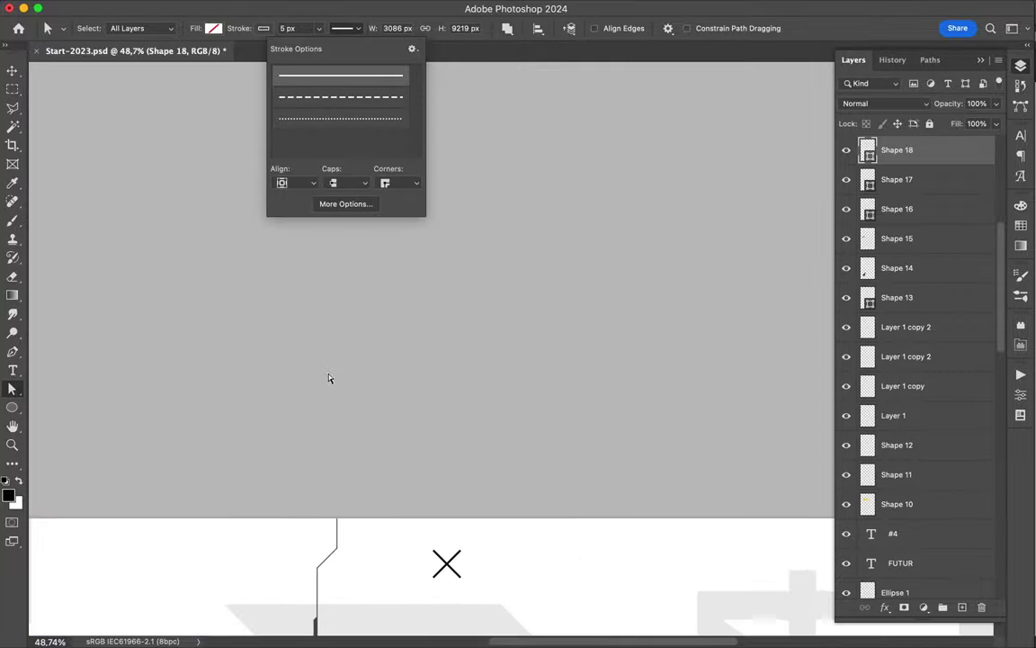
scroll(328, 377, "up", 2)
left_click(544, 290)
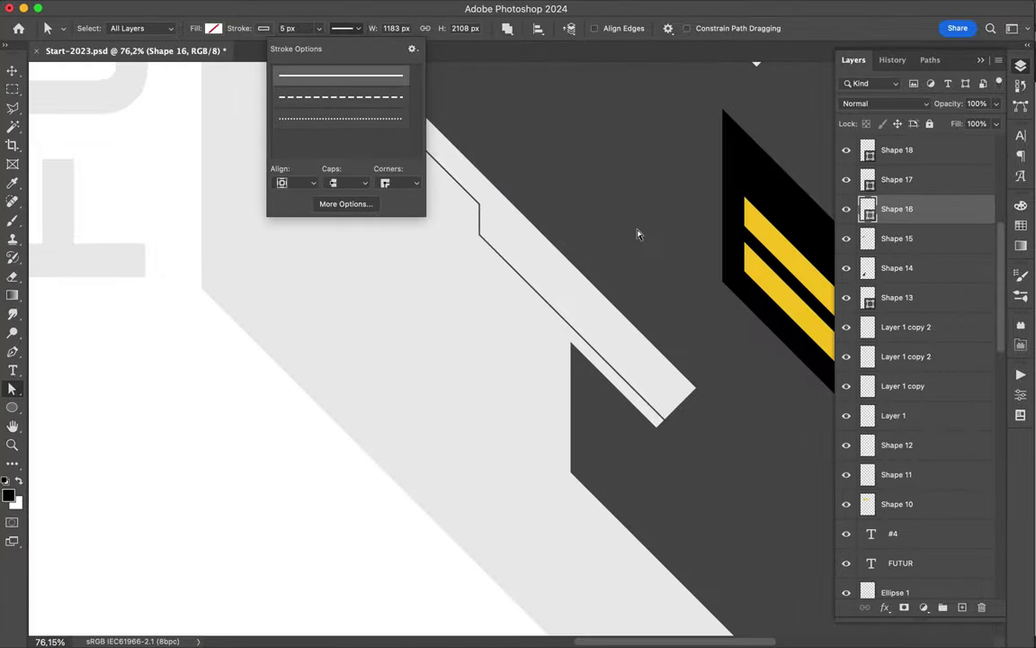
key("v")
key("super+0")
Step: Save the poster and Alt-drag Layer 1 copy into place as Layer 1 copy 3
key("super+s")
left_click(728, 8)
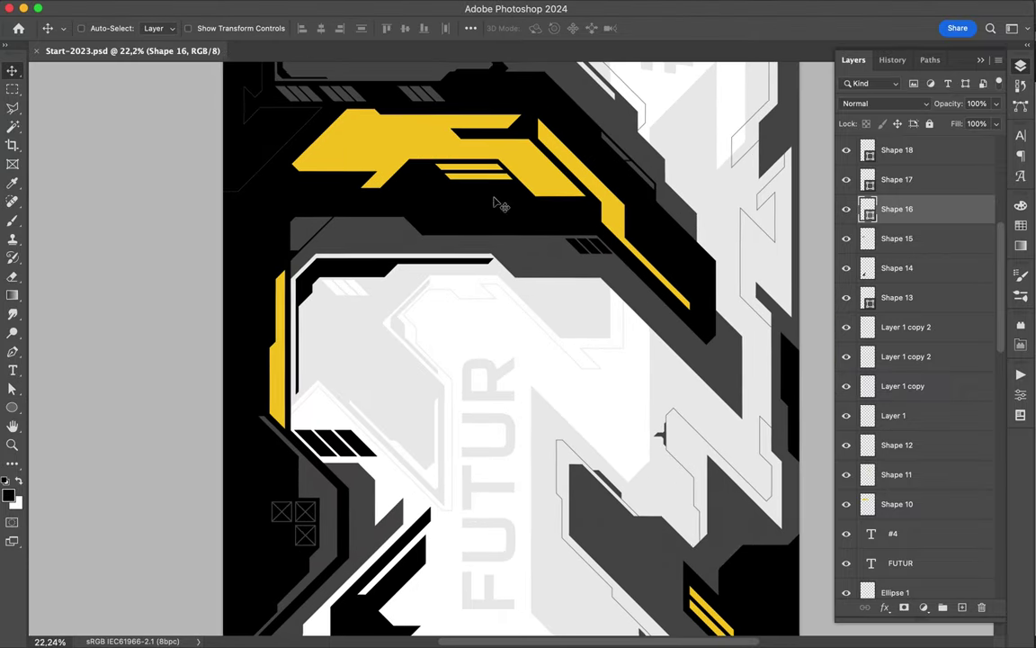
left_click_drag(497, 203, 333, 183)
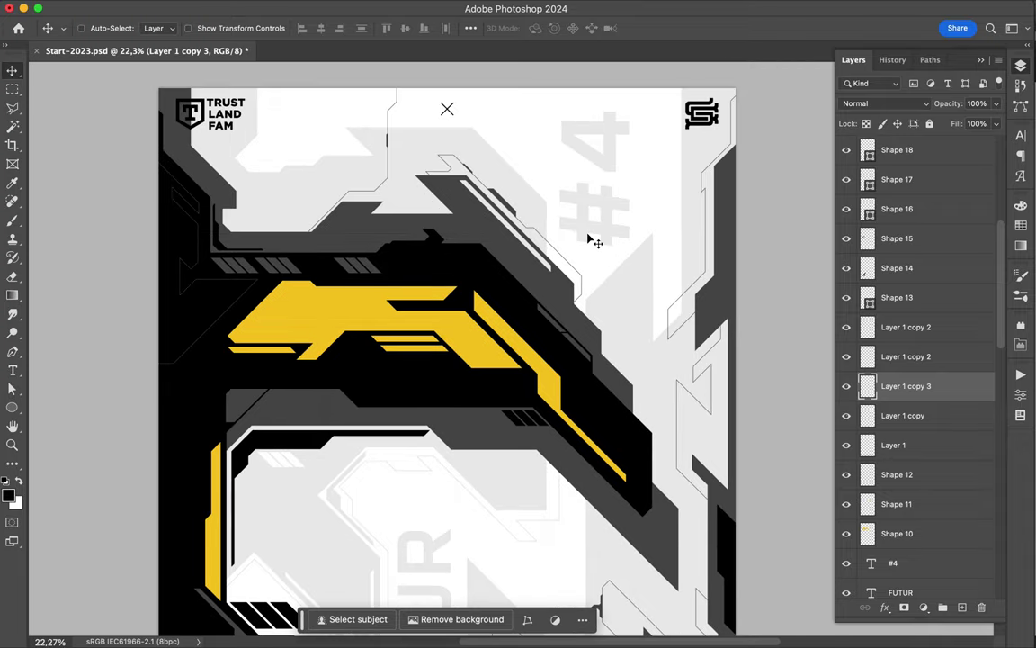
Step: In Illustrator, reflect-copy the parallelogram into a black chevron and select it
mouse_move(518, 641)
left_click(502, 623)
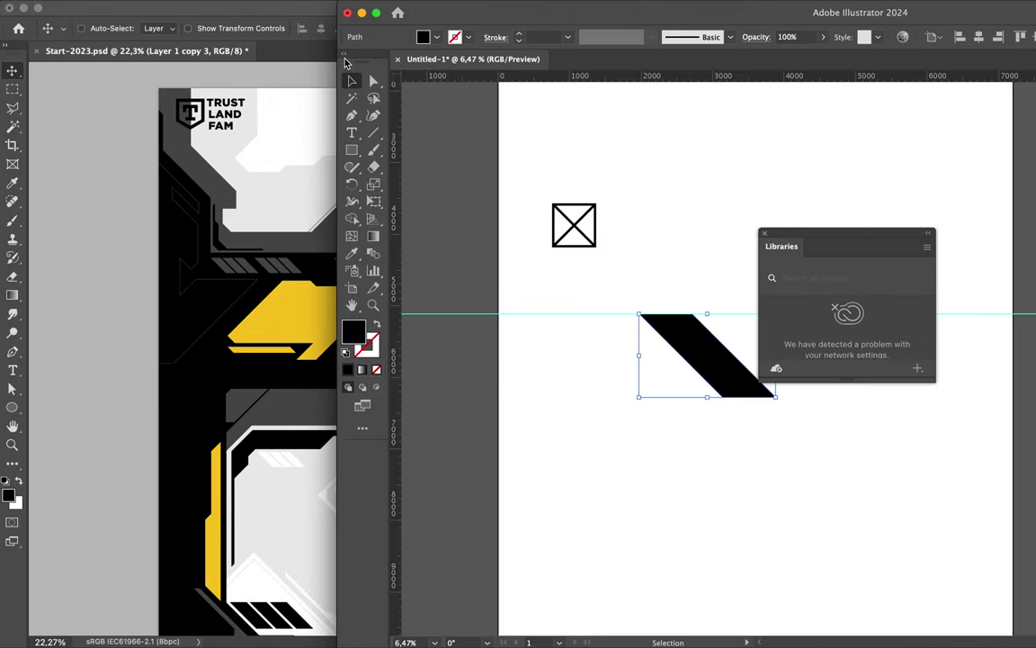
left_click(345, 59)
left_click_drag(603, 352, 641, 462)
left_click(681, 425)
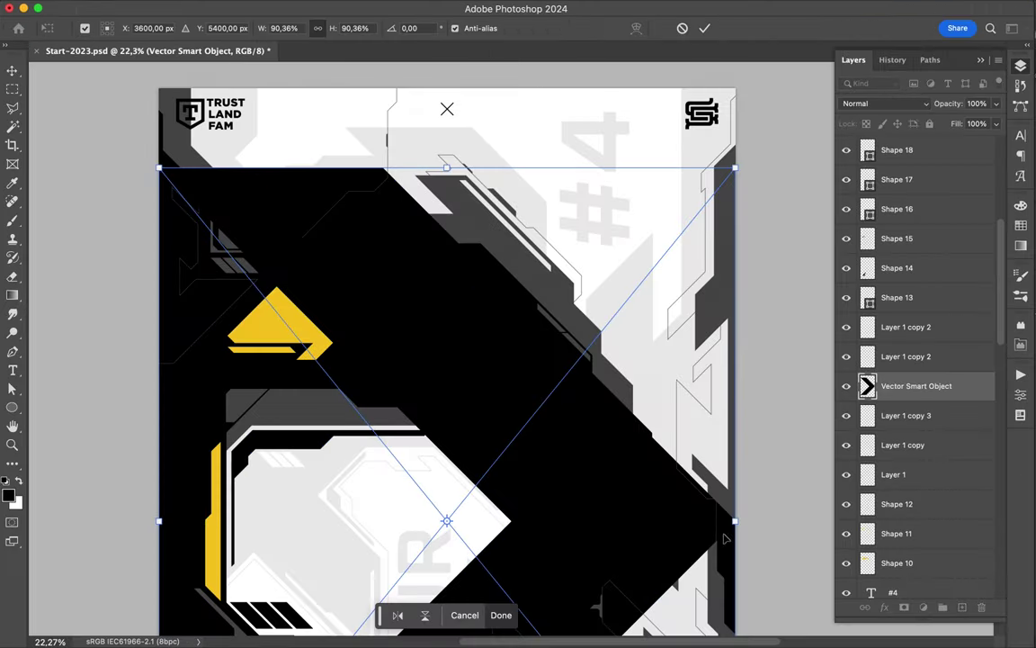
Step: Place the pasted chevron at the yellow shape's left end and shrink it
mouse_move(184, 522)
left_mouse_down()
mouse_move(272, 324)
mouse_move(336, 328)
left_mouse_up()
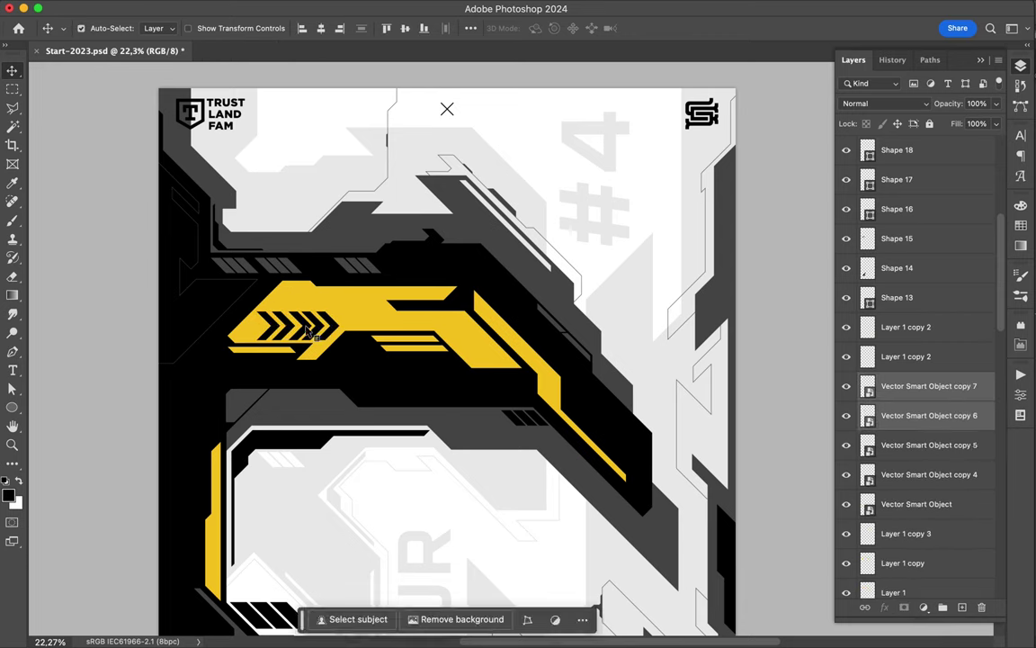
scroll(354, 338, "down", 5)
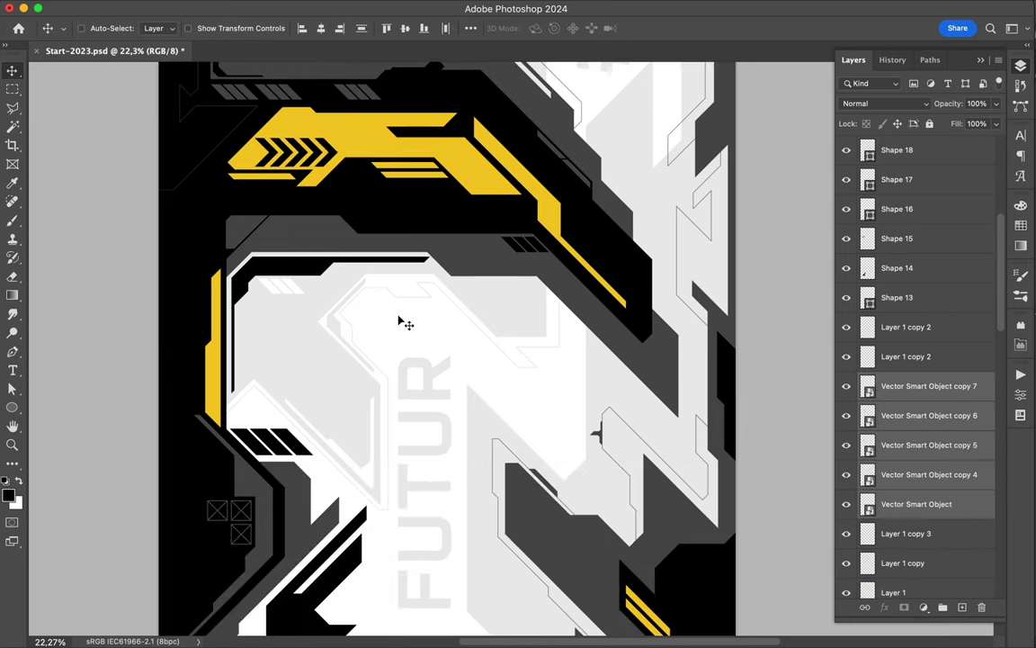
key("ctrl+t")
left_click_drag(337, 148, 297, 144)
key("Return")
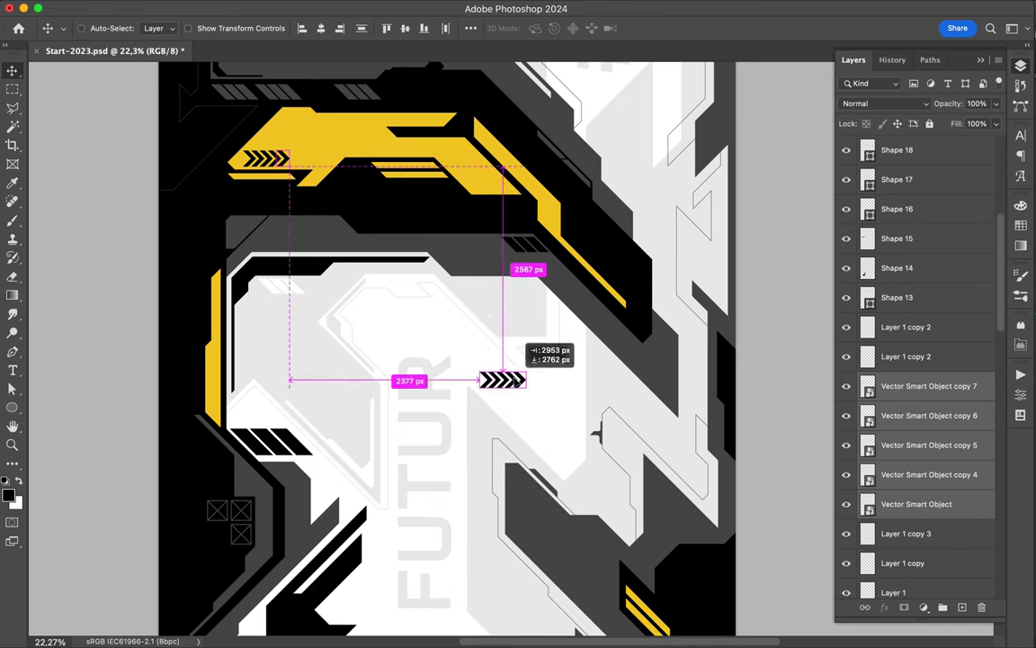
Step: Copy the chevrons, clip a yellow rectangle to them, and rotate them 90° upright
left_click_drag(290, 163, 530, 379)
scroll(530, 380, "down", 5)
left_click(13, 408)
mouse_move(474, 204)
left_mouse_down()
mouse_move(530, 231)
mouse_move(681, 385)
mouse_move(684, 503)
mouse_move(659, 345)
left_mouse_up()
left_click(863, 208)
key("ctrl+e")
key("v")
key("ctrl+t")
key("Return")
Step: Pen a thin yellow triangle beside FUTUR and rasterize it for trimming
scroll(510, 345, "down", 3)
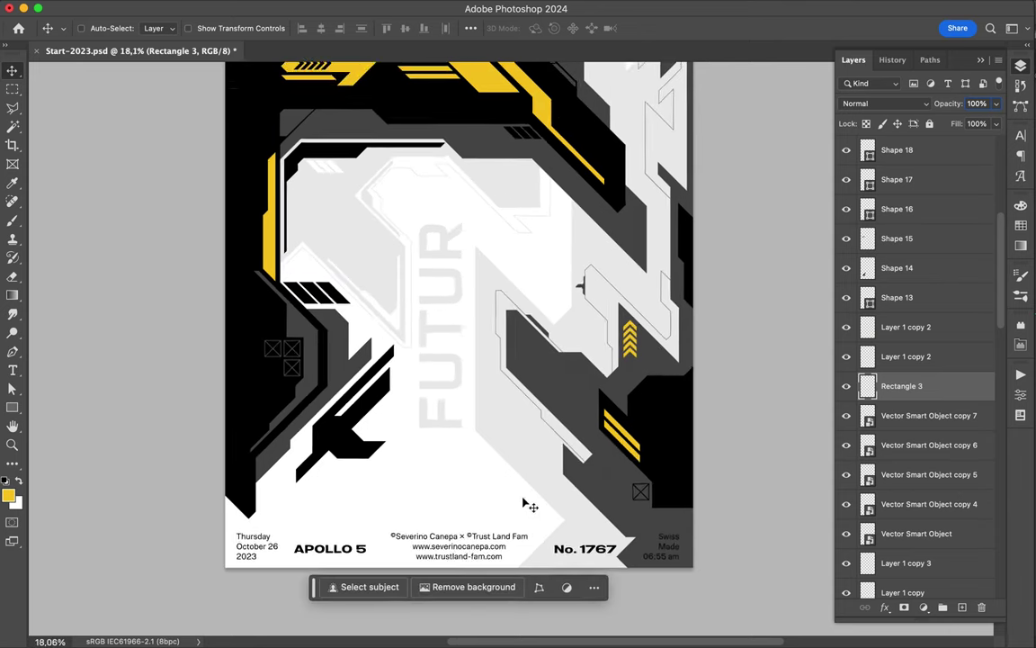
key("p")
left_click(482, 422)
left_click(548, 487)
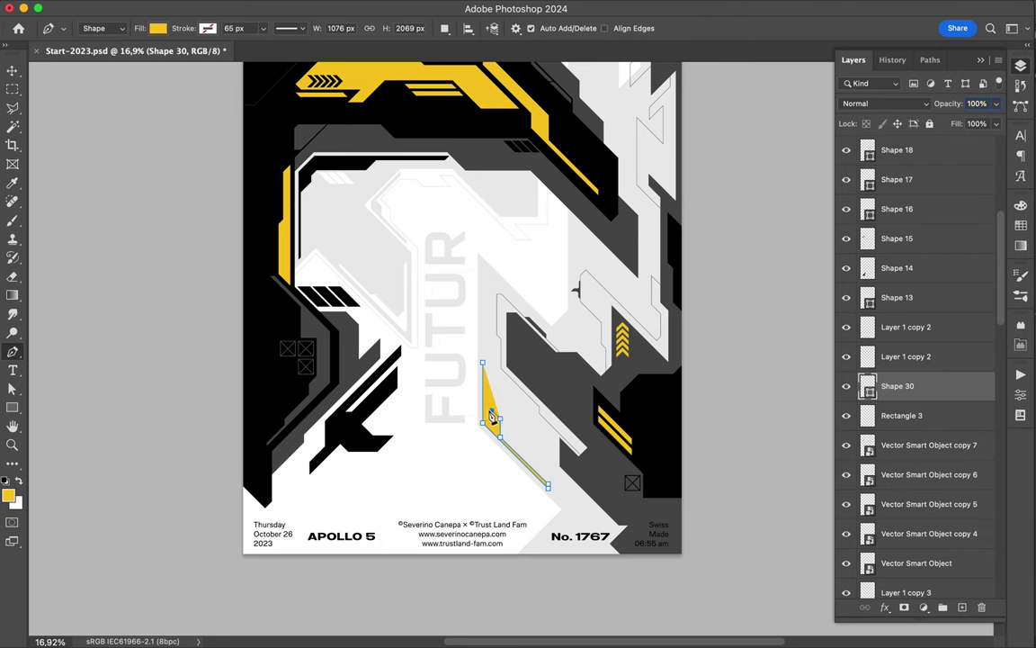
right_click(895, 389)
left_click(809, 519)
key("l")
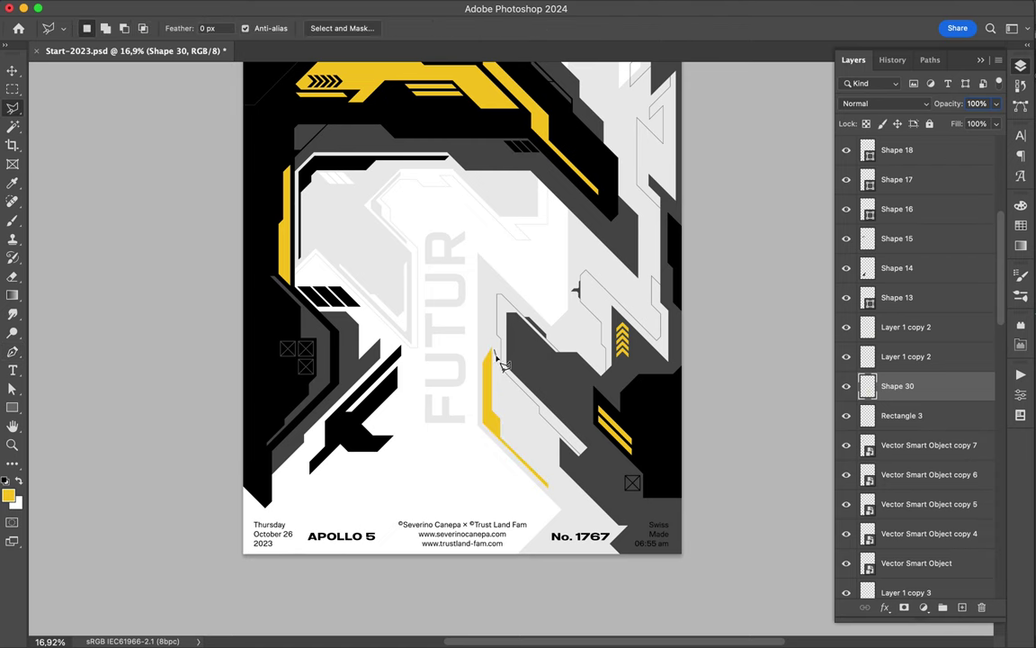
key("v")
Step: Begin a new pen-drawn angular shape at the poster's left
scroll(477, 376, "left", 3)
scroll(477, 376, "up", 2)
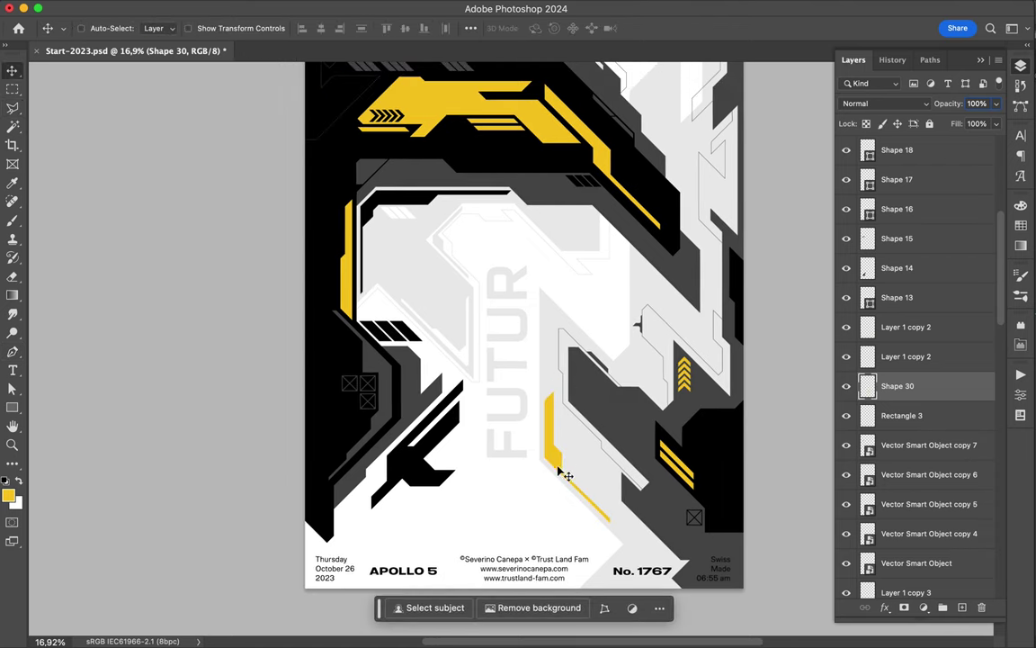
scroll(558, 469, "up", 2)
key("p")
left_click(351, 402)
left_click(326, 401)
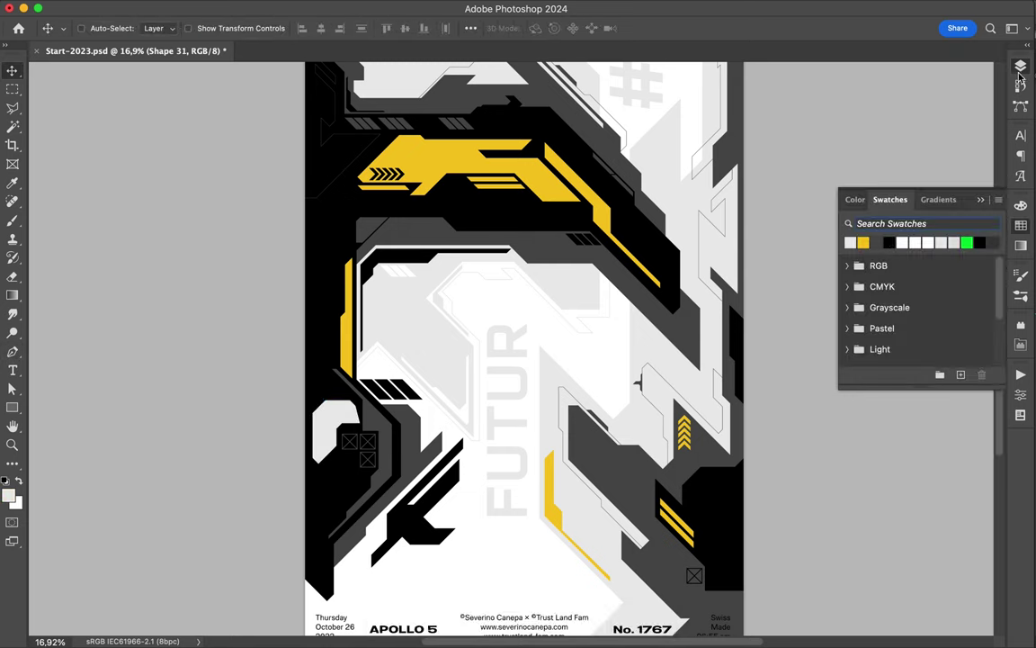
Step: Flip the small light-grey angular shape 180° to mirror it right of FUTUR
left_click(362, 405)
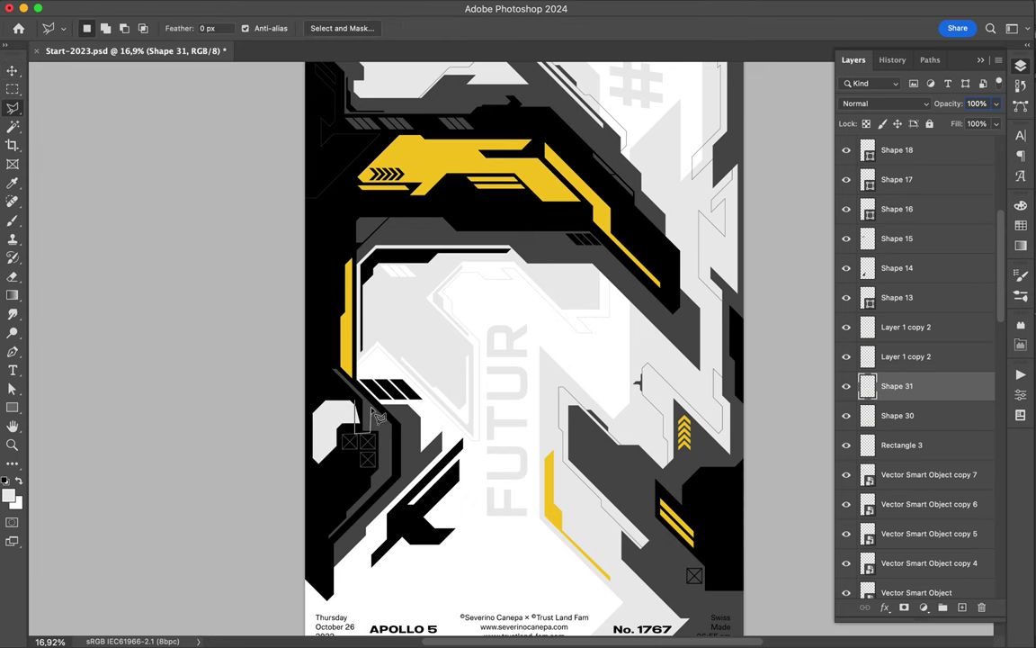
key("v")
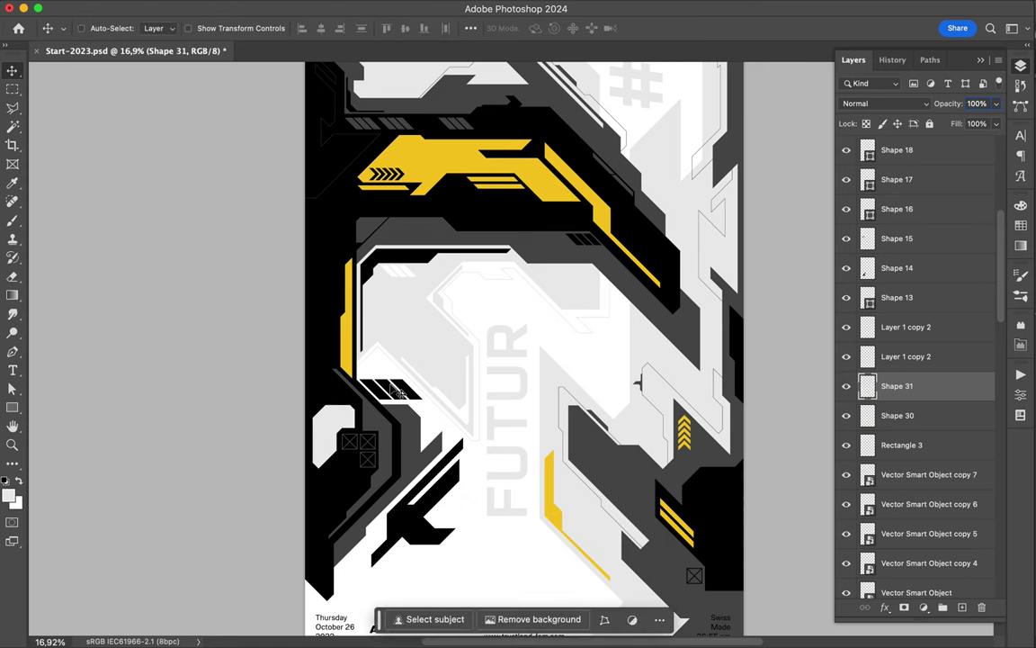
scroll(405, 270, "up", 5)
scroll(428, 198, "up", 3)
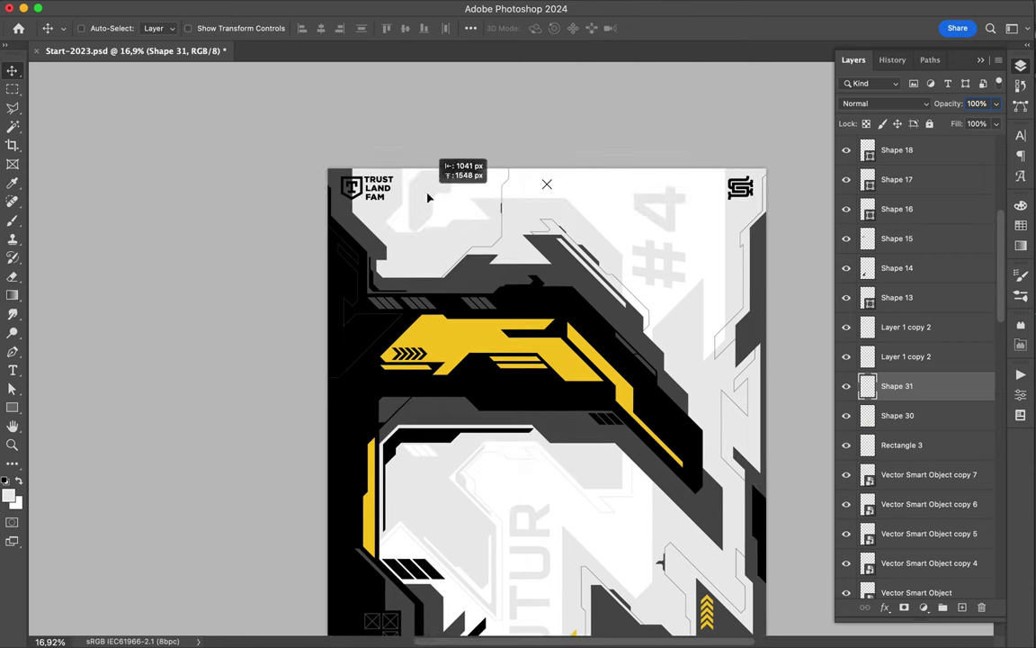
key("ctrl+t")
scroll(622, 537, "down", 5)
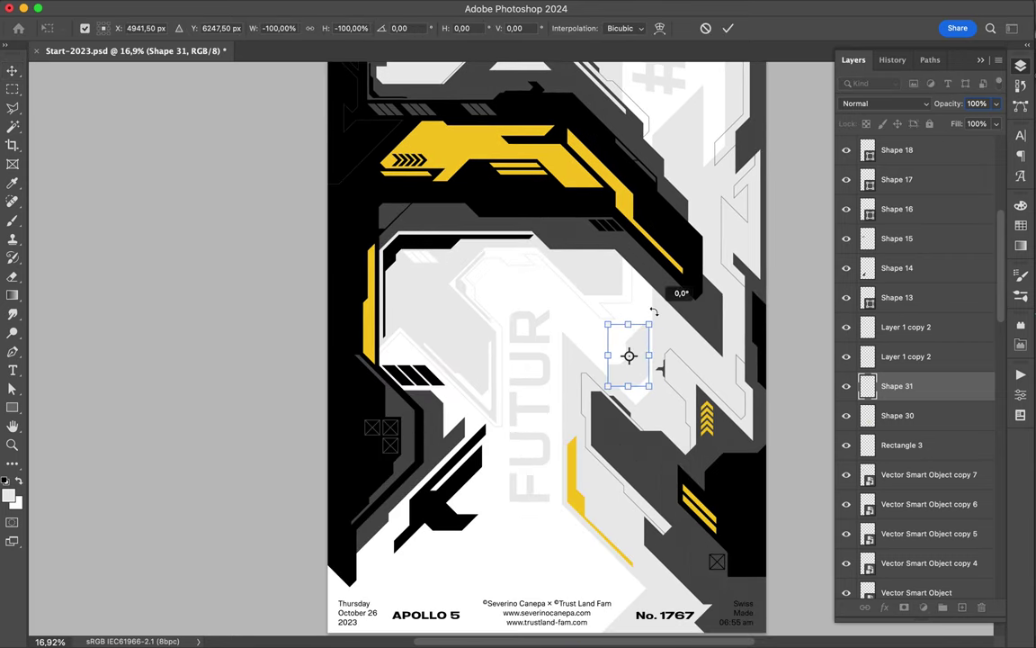
key("Return")
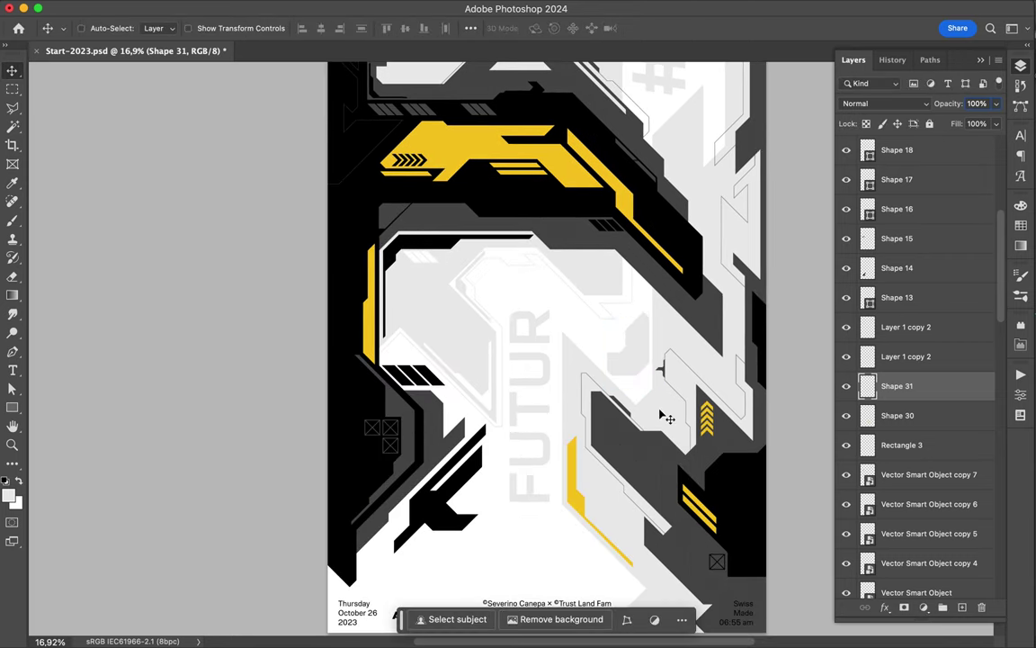
scroll(663, 416, "down", 3)
scroll(431, 505, "up", 3)
Step: Pen a dark grey angular shape behind the lower-left black block and review the poster
key("p")
left_click(395, 501)
left_click(357, 541)
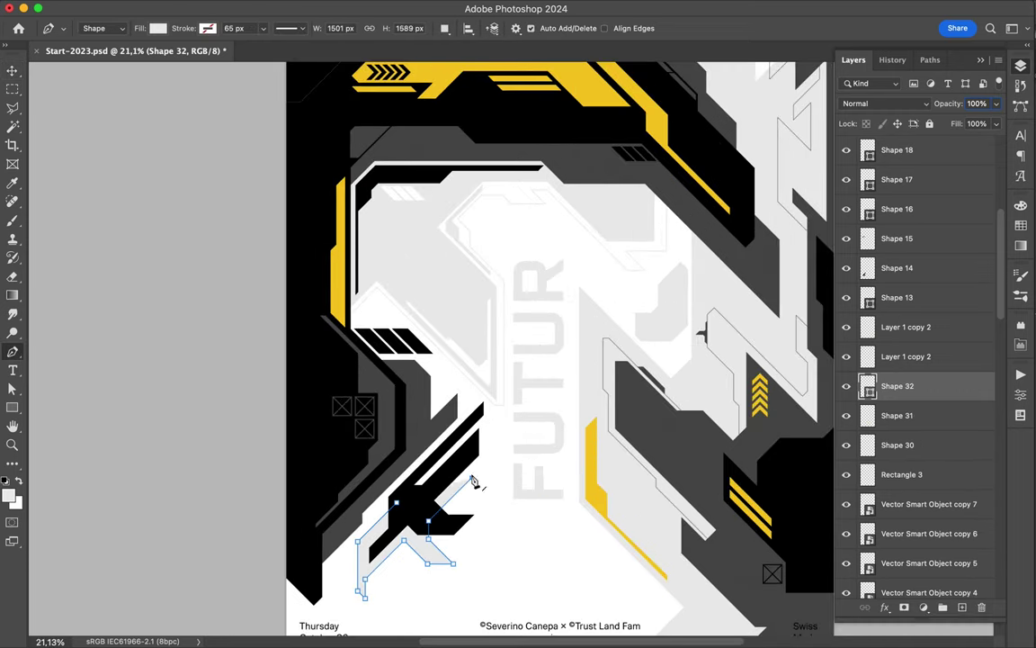
left_click(402, 509)
key("v")
scroll(504, 503, "down", 2)
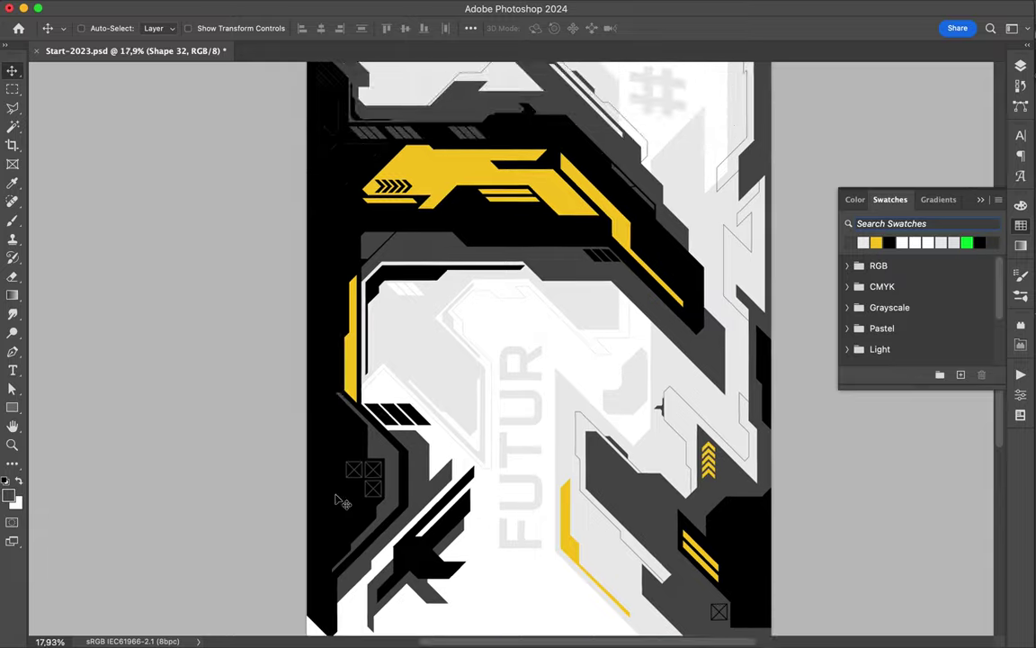
scroll(478, 391, "up", 3)
scroll(481, 393, "down", 3)
scroll(481, 393, "down", 1)
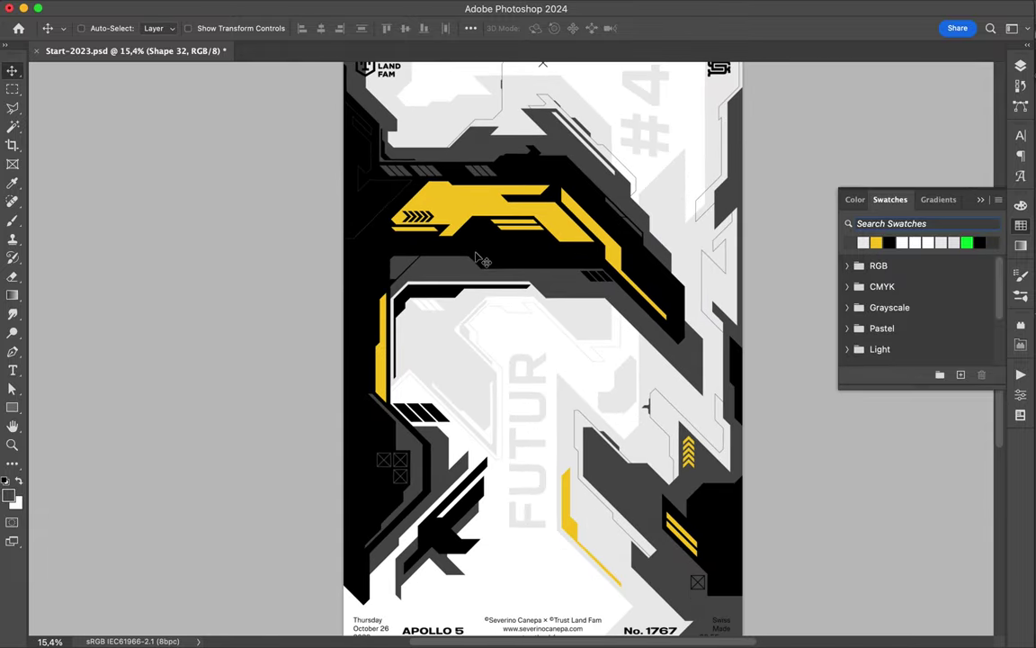
scroll(509, 234, "up", 3)
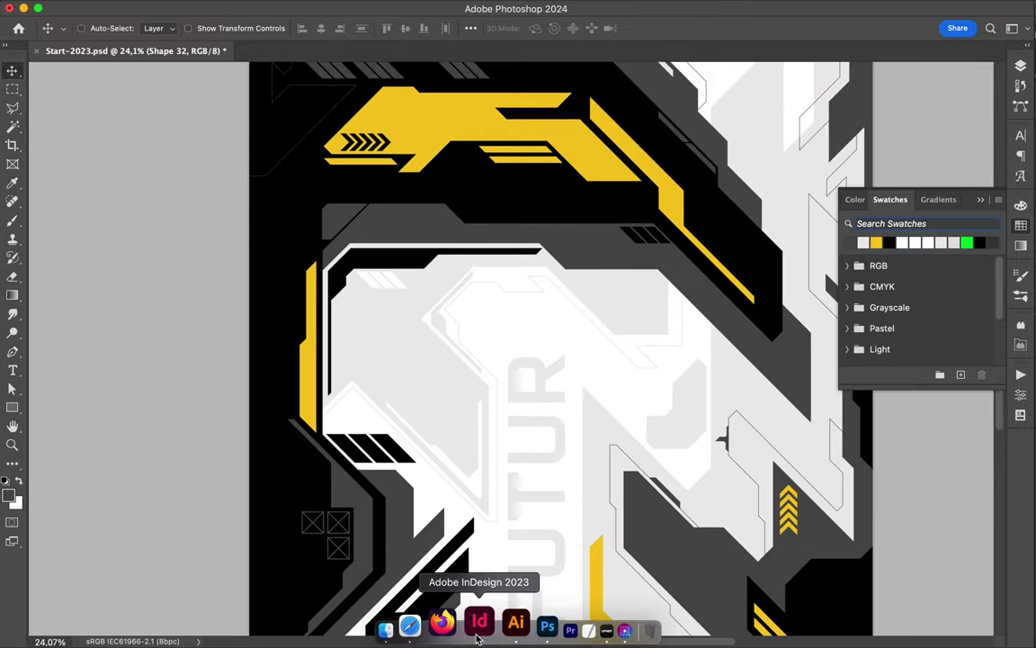
Step: In Illustrator, pen a closed L-shaped bracket with chamfered corners
left_click(498, 625)
left_click(569, 327)
left_click(552, 310)
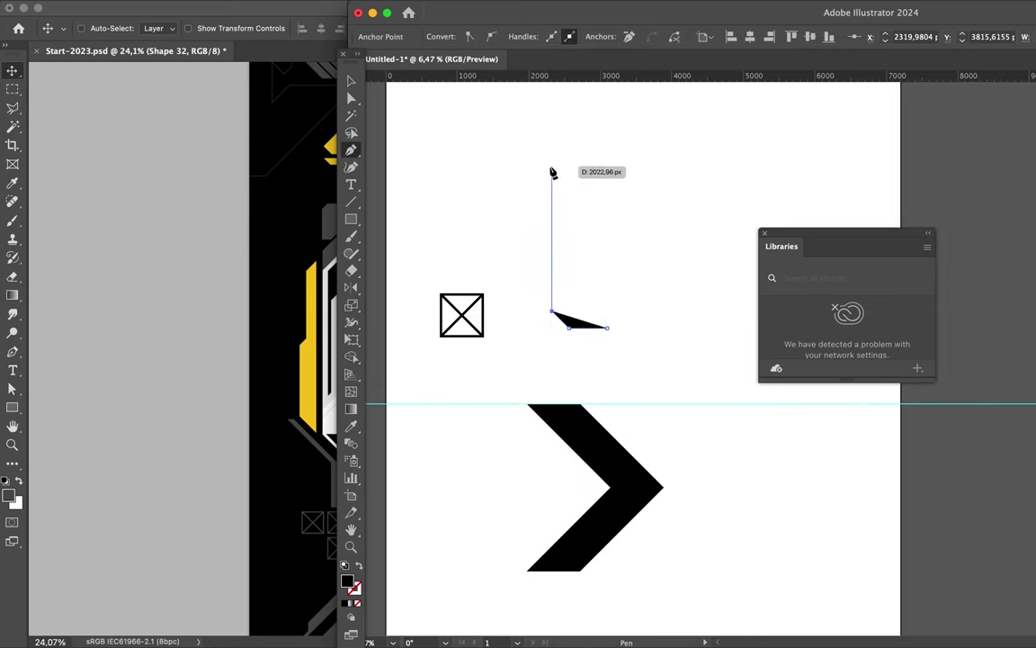
left_click(552, 167)
left_click(580, 137)
left_click(769, 138)
left_click(771, 194)
left_click(608, 193)
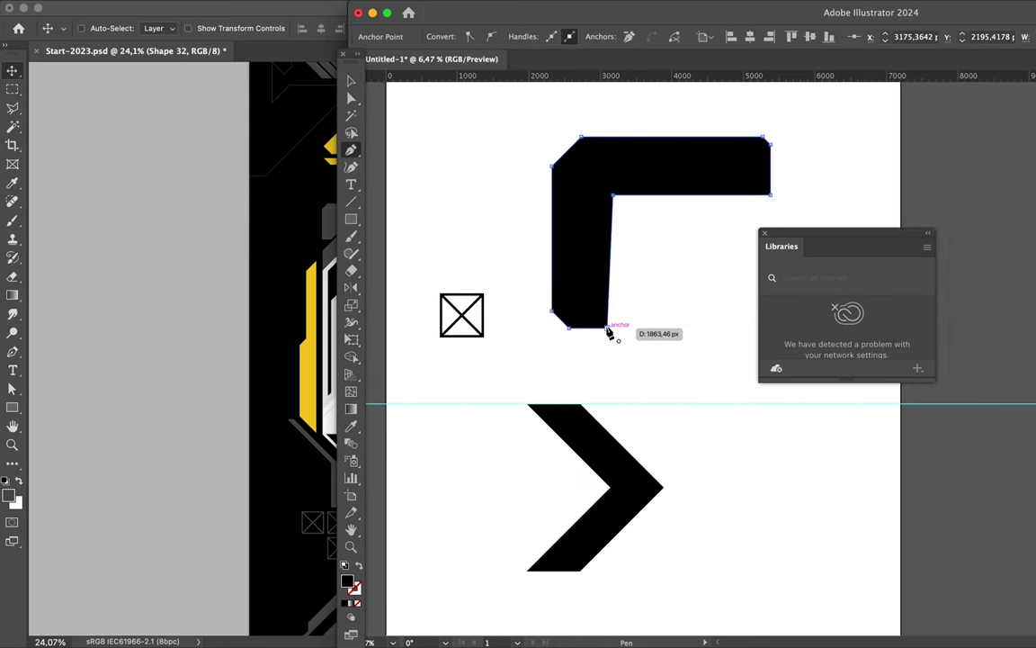
left_click(608, 328)
Step: Shift the L's inner corner right and add a vertical guide at its inner edge
left_click_drag(618, 200, 638, 199)
key("ctrl+r")
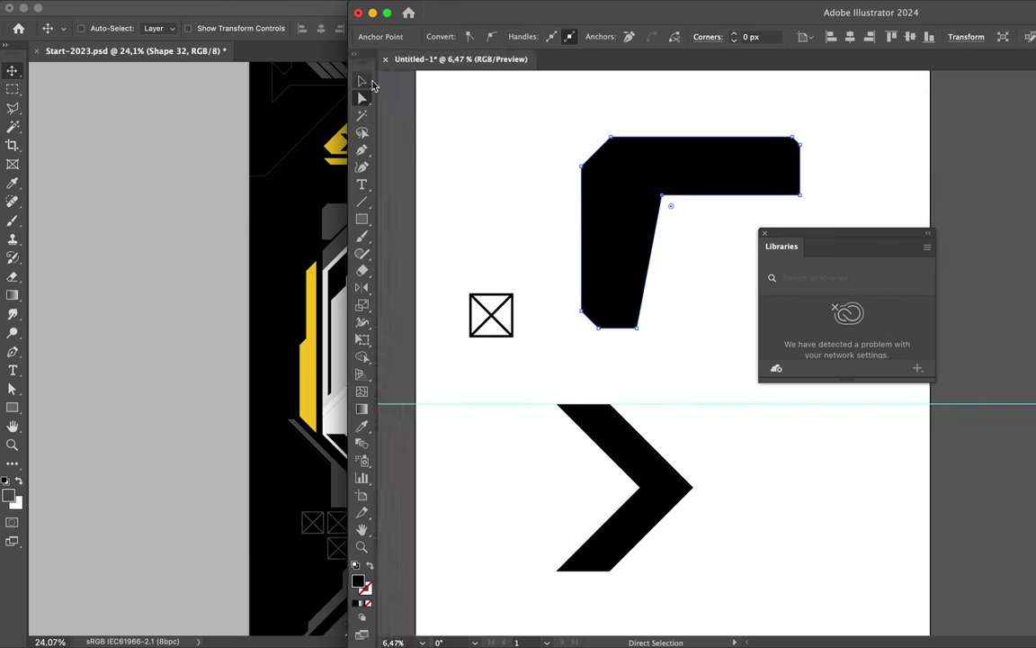
left_click_drag(381, 342, 632, 342)
scroll(637, 198, "up", 5)
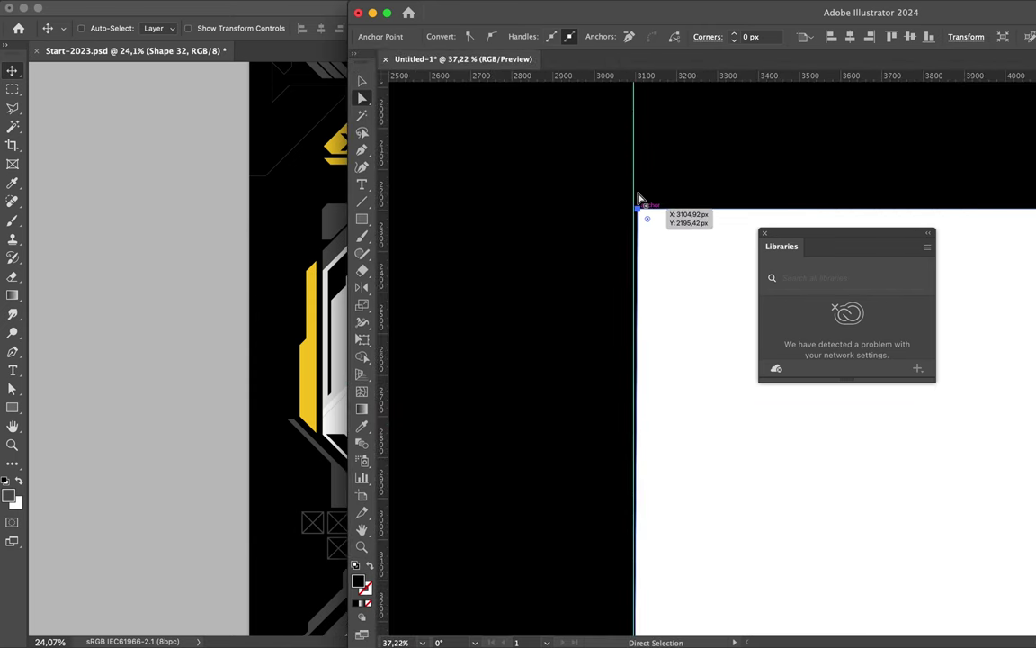
scroll(635, 213, "down", 3)
scroll(634, 214, "down", 3)
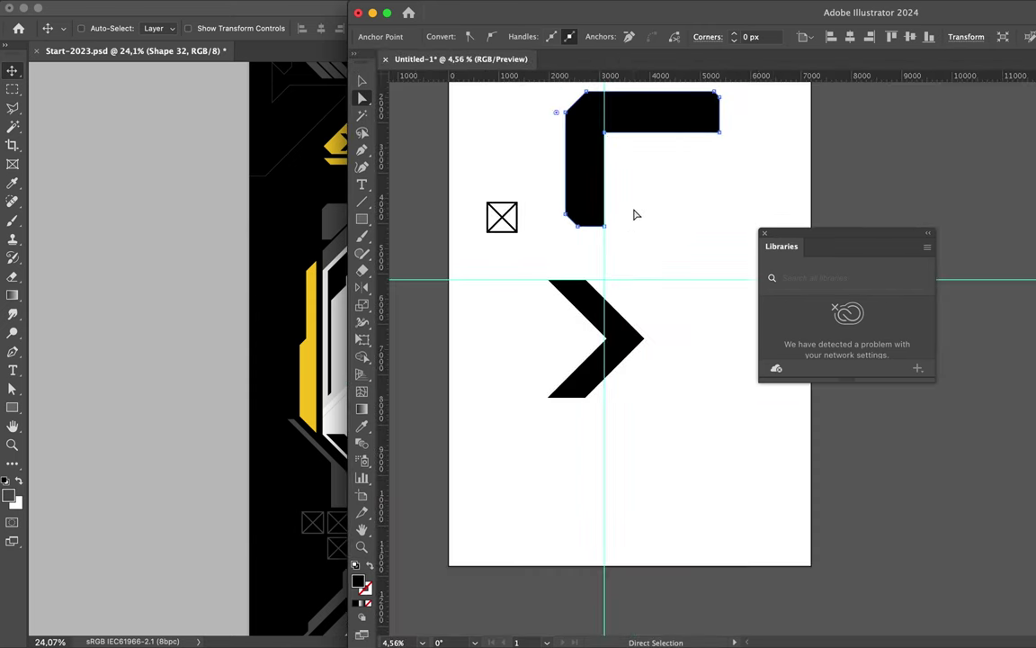
Step: Draw a shaft rectangle and size it to meet the chevron
key("m")
mouse_move(585, 329)
left_mouse_down()
mouse_move(586, 344)
mouse_move(517, 357)
mouse_move(525, 322)
mouse_move(575, 364)
left_mouse_up()
key("a")
left_click(560, 462)
key("v")
left_click(520, 342)
left_click(497, 361)
scroll(540, 360, "up", 1)
left_click(562, 378)
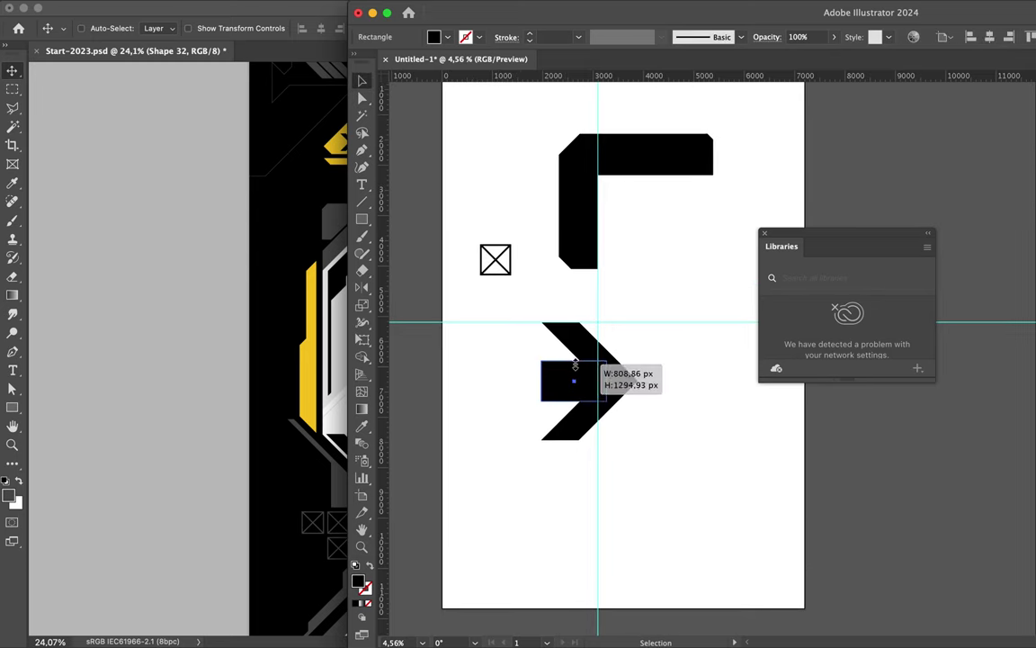
Step: Reshape the L's corner anchors into steeper diagonals and drag it into the Photoshop poster
key("a")
left_click_drag(689, 113, 736, 206)
scroll(709, 125, "up", 2)
scroll(657, 171, "up", 2)
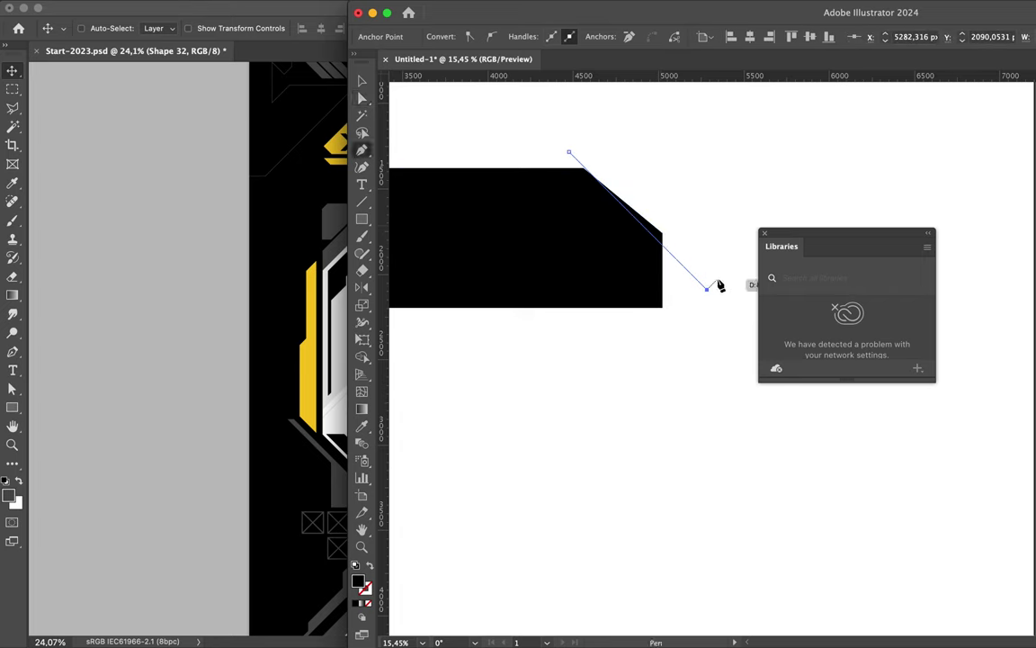
left_click_drag(662, 218, 663, 243)
left_click_drag(585, 174, 601, 188)
key("super+0")
left_click_drag(661, 225, 368, 196)
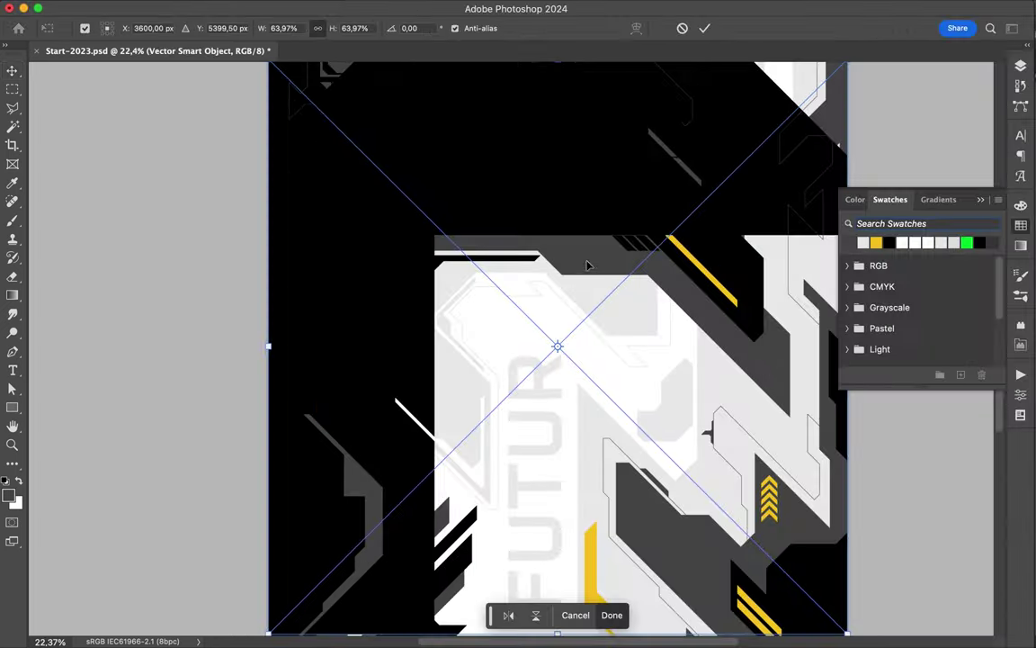
Step: Scale the placed L bracket down and commit it in the upper left
left_click_drag(269, 633, 520, 381)
mouse_move(558, 342)
left_mouse_down()
mouse_move(336, 208)
mouse_move(392, 324)
left_mouse_up()
key("Return")
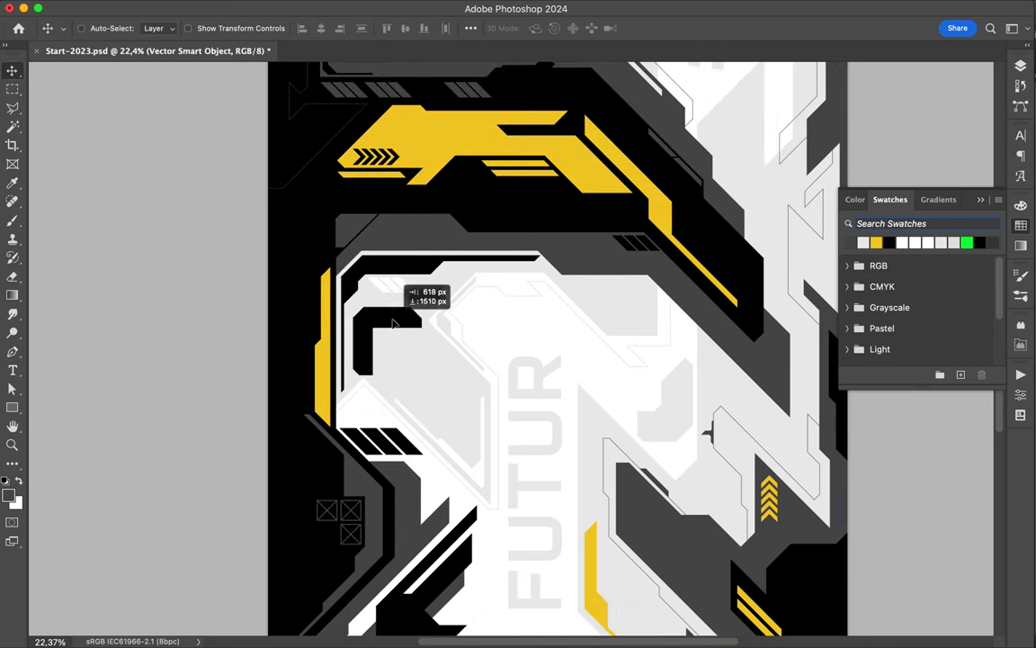
Step: Clip a dark grey rectangle to the bracket and move it up inside the upper-left curve
key("u")
left_click_drag(345, 298, 422, 372)
key("super+alt+g")
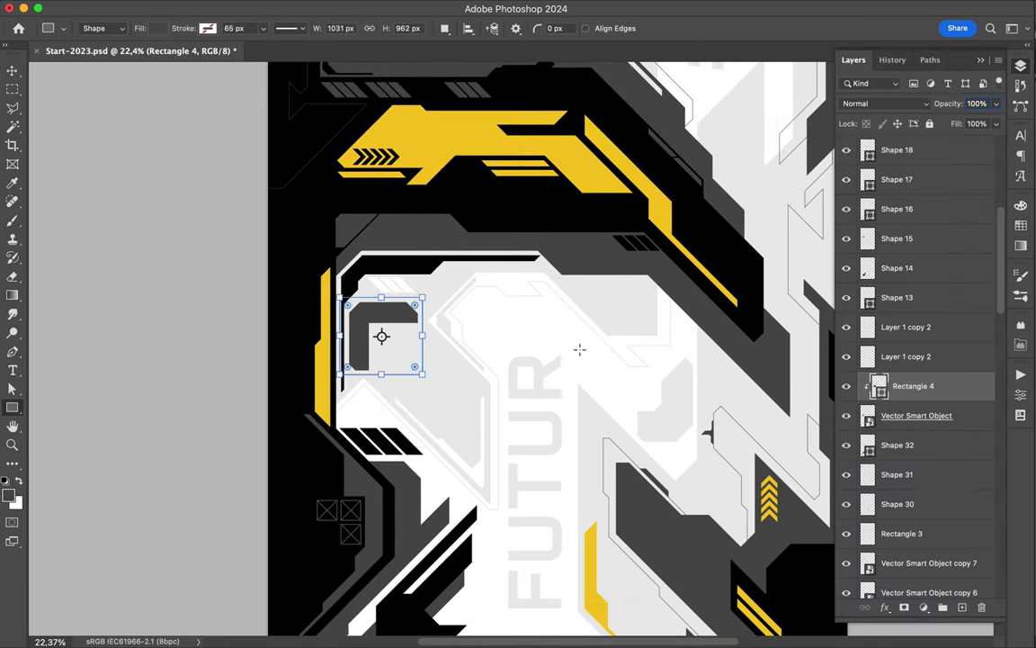
key("v")
scroll(580, 349, "down", 2)
left_click_drag(365, 306, 387, 229)
scroll(406, 245, "down", 2)
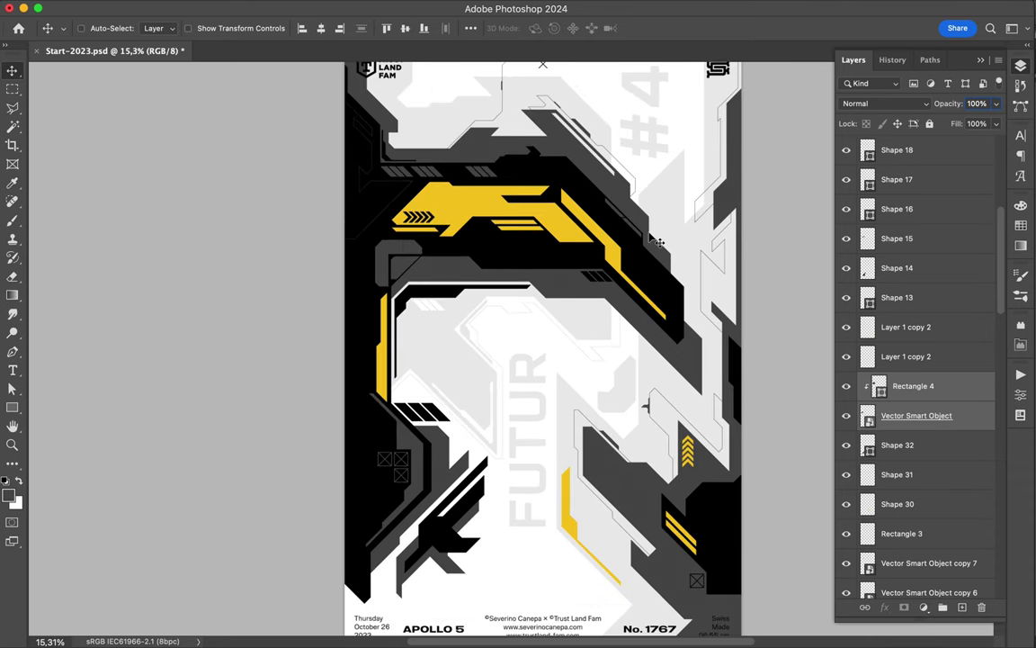
Step: Duplicate the L bracket and colour the copy yellow with a clipped rectangle
left_click(394, 199, "super")
mouse_move(394, 200)
left_mouse_down()
mouse_move(666, 233)
mouse_move(698, 315)
left_mouse_up()
key("u")
left_click(1020, 225)
left_click(849, 238)
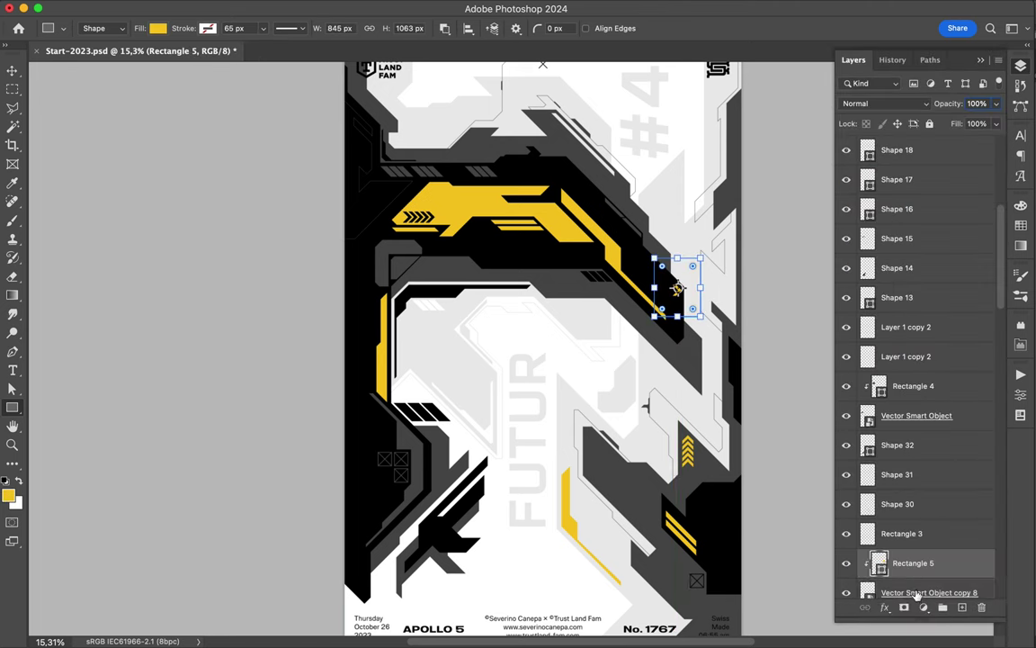
scroll(703, 336, "up", 3)
Step: Rotate the yellow bracket copy into place by the upper black diagonal
key("v")
scroll(683, 340, "right", 3)
key("super+t")
left_click_drag(613, 352, 634, 340)
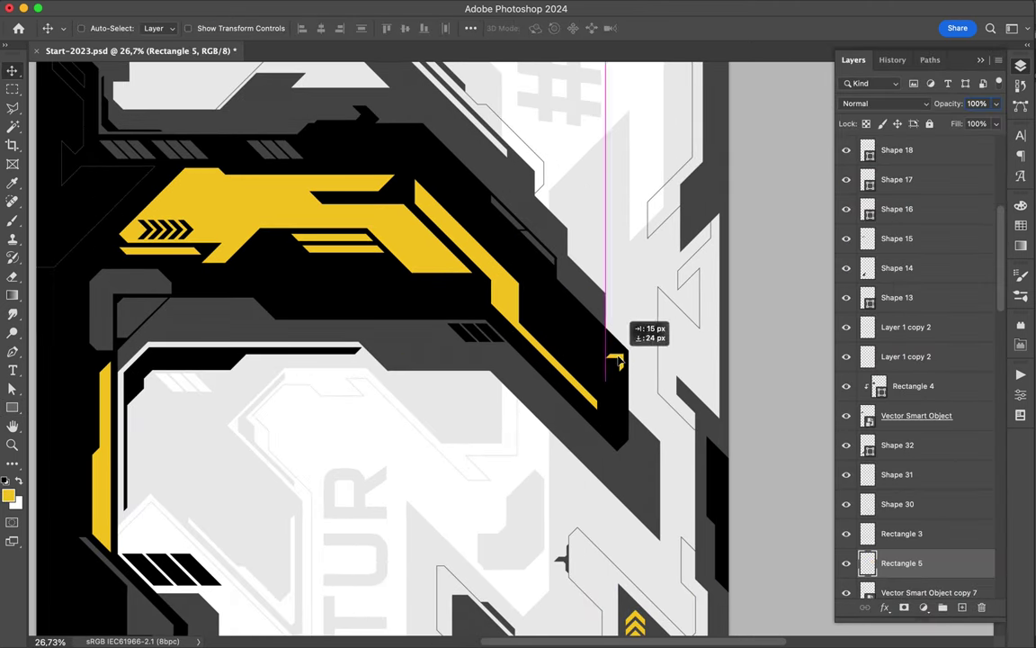
key("Return")
Step: Pen a light highlight stripe along the yellow shape's top, rasterize it, and nudge it up
scroll(629, 363, "down", 3)
scroll(421, 266, "down", 1)
scroll(359, 242, "up", 4)
key("p")
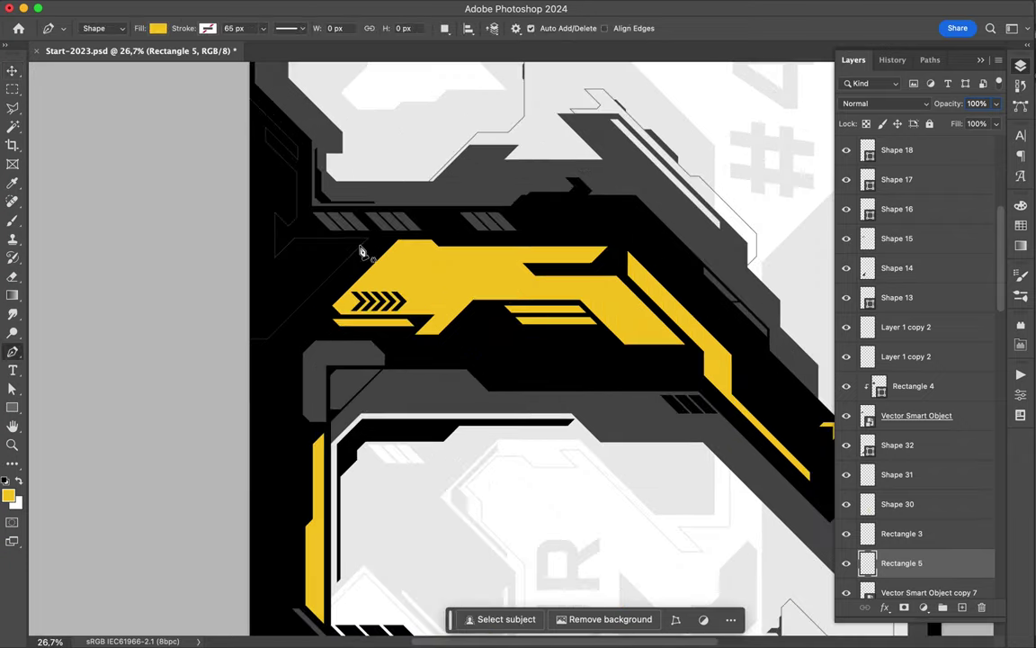
left_click(396, 250)
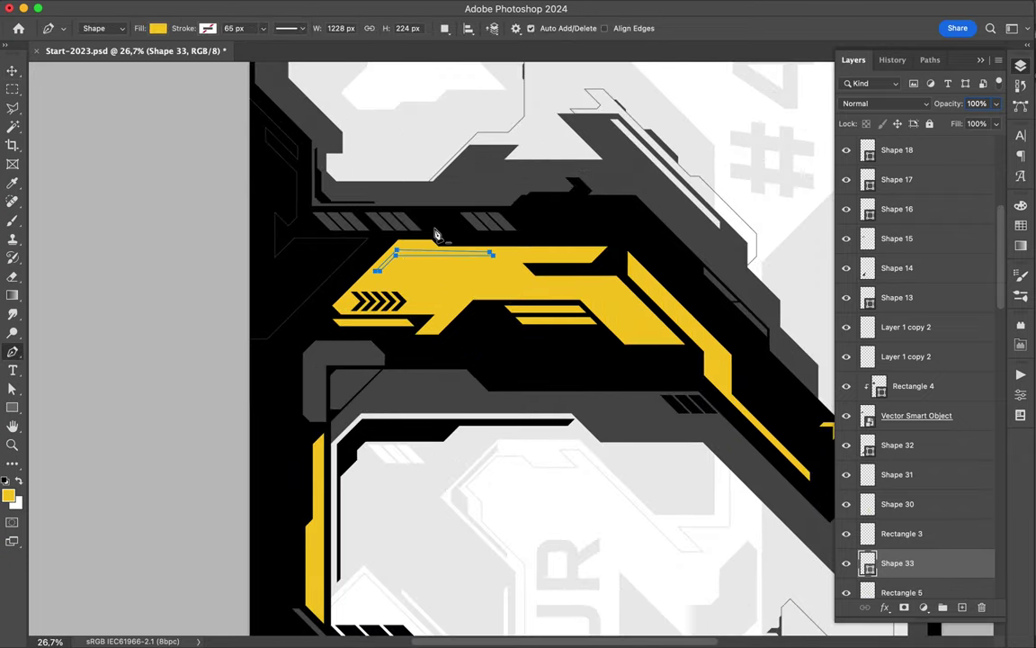
right_click(897, 562)
left_click(859, 587)
key("l")
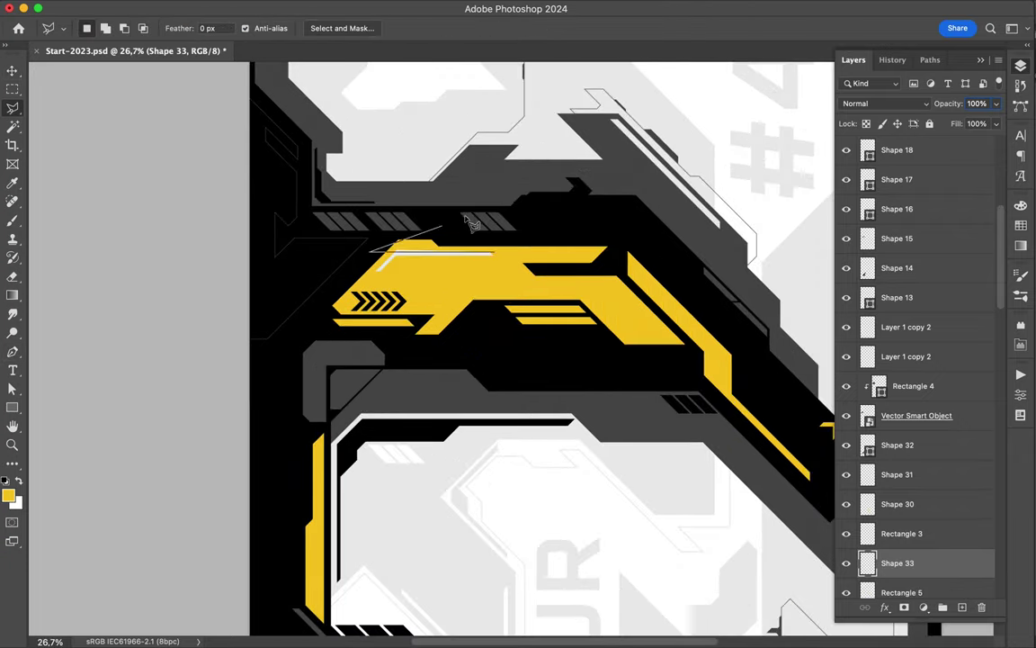
scroll(471, 224, "up", 3)
scroll(520, 238, "up", 3)
key("v")
left_click_drag(403, 258, 405, 249)
Step: Place the points of a second highlight stripe on the yellow shape
key("p")
left_click(303, 259)
left_click(321, 259)
left_click(338, 242)
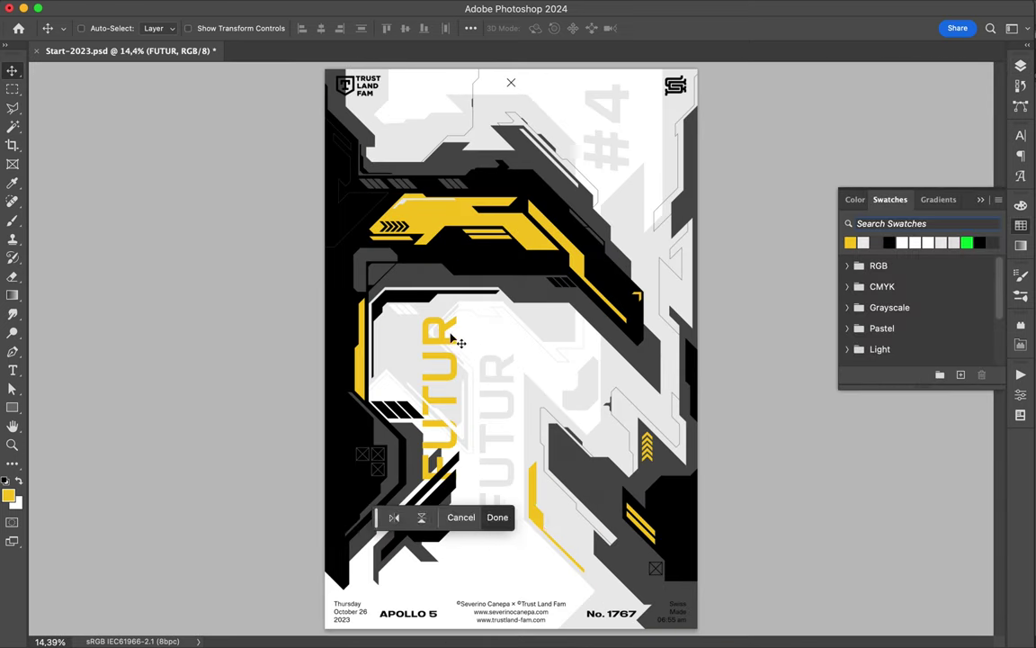
Step: Position the rotated FUTUR copy as a small yellow label under the yellow shape
mouse_move(455, 340)
left_mouse_down()
mouse_move(494, 334)
mouse_move(493, 267)
left_mouse_up()
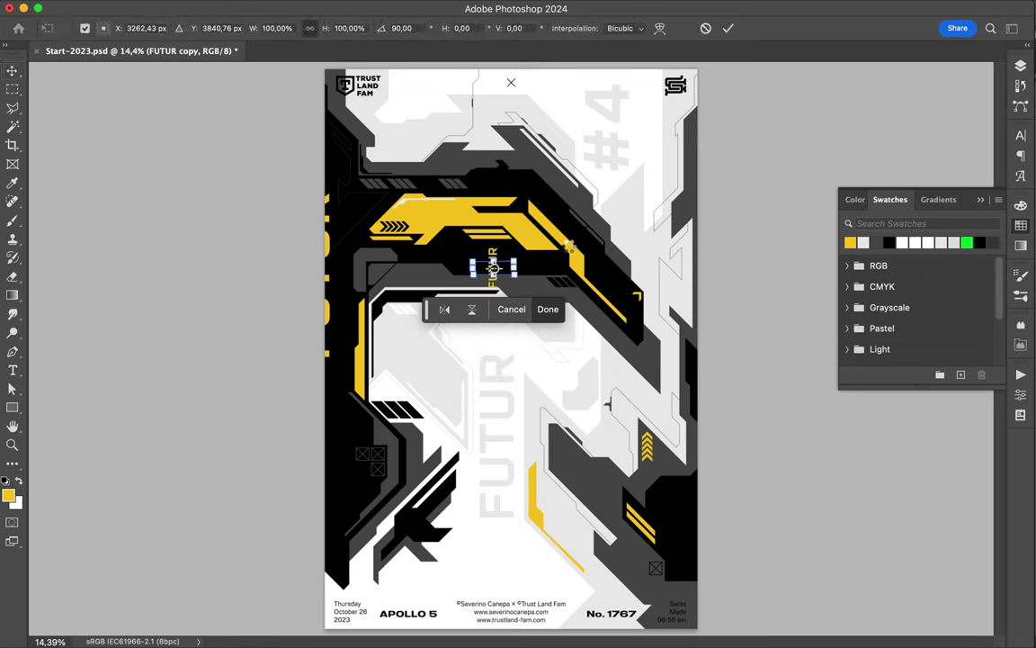
key("Return")
scroll(515, 403, "up", 3)
left_click_drag(485, 241, 503, 229)
left_click(1020, 137)
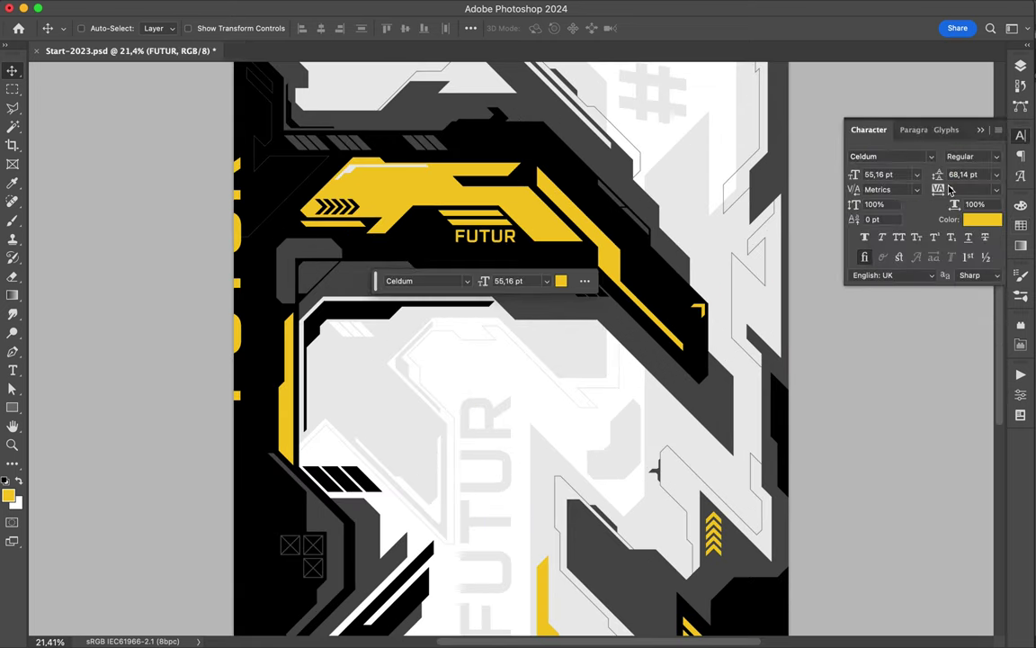
scroll(637, 229, "up", 2)
Step: Duplicate #4, shrink the copy, and set its font style to Regular
key("ctrl+j")
key("ctrl+t")
left_click_drag(757, 289, 720, 288)
key("Return")
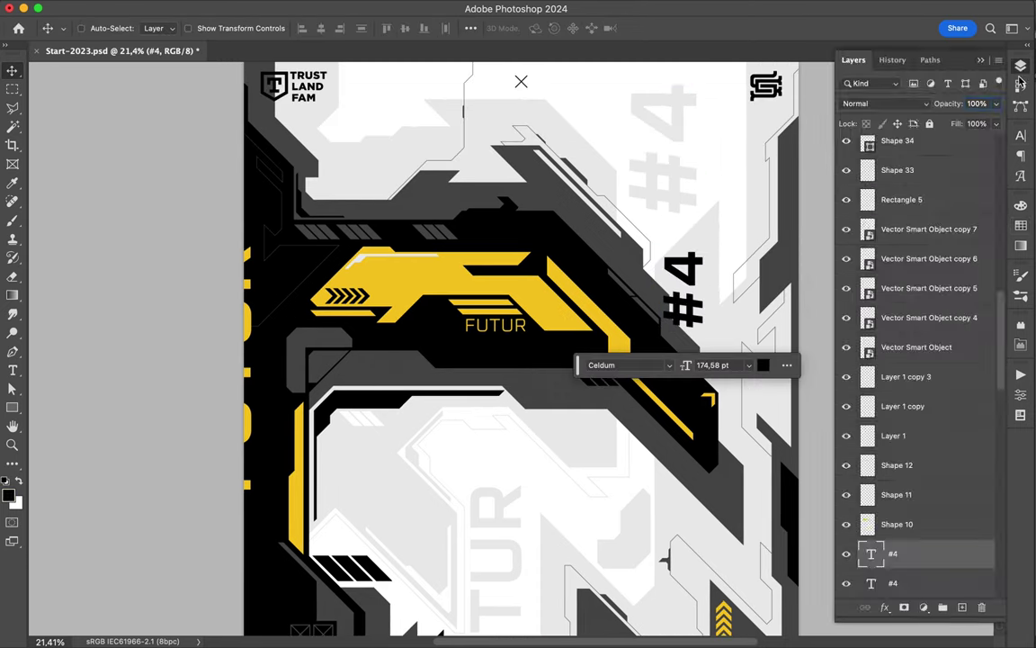
left_click(1020, 137)
left_click(971, 157)
left_click(956, 184)
Step: Shrink #4 further and set its font style to Medium
key("ctrl+t")
left_click_drag(703, 253, 686, 297)
key("Return")
key("ctrl+t")
key("Return")
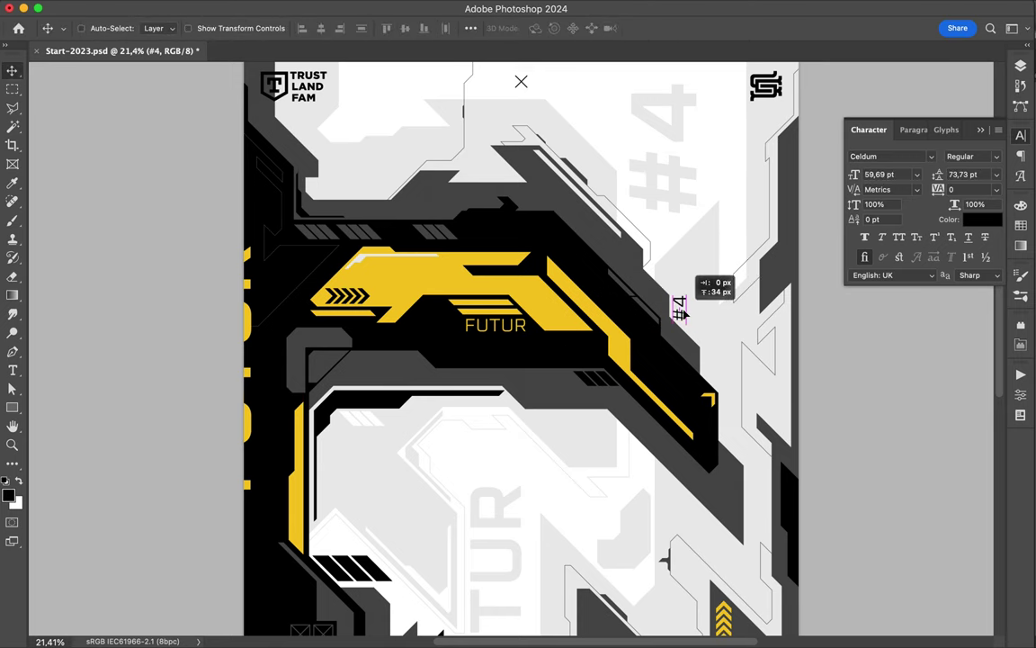
left_click(972, 157)
left_click(967, 215)
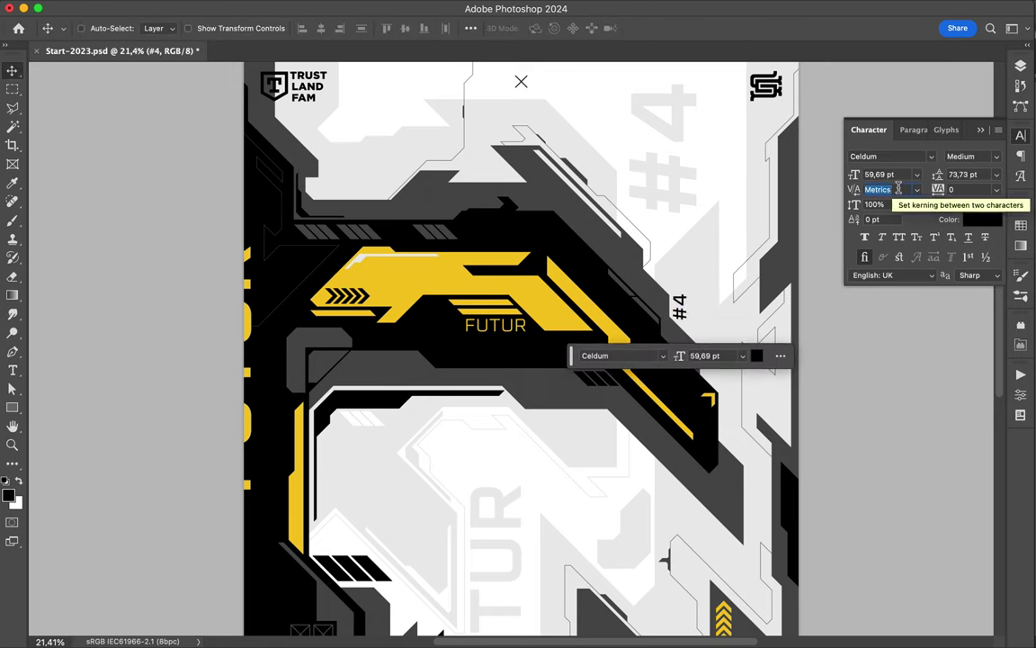
type("-80")
Step: Alt-drag a copy of the FUTUR text to the right and browse the Glyphs panel
left_click_drag(467, 492, 592, 493, "alt")
double_click(591, 493)
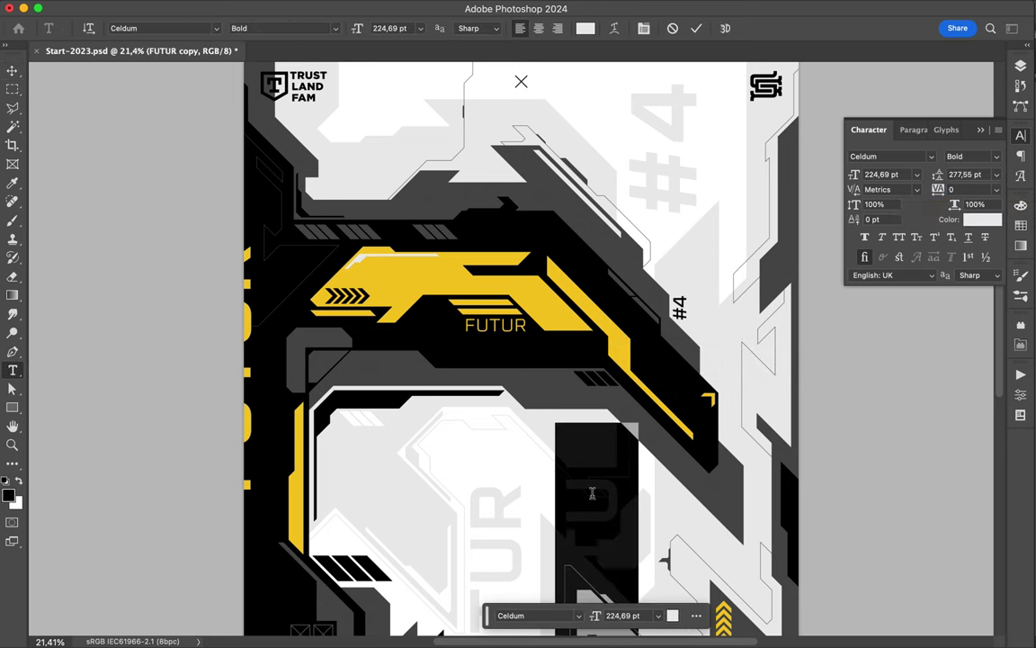
left_click(1021, 180)
scroll(931, 284, "down", 5)
scroll(931, 284, "down", 5)
scroll(931, 284, "down", 5)
Step: Replace the copied text with the Celdum plus-sign glyph and commit it
double_click(801, 364)
double_click(828, 392)
scroll(828, 392, "down", 2)
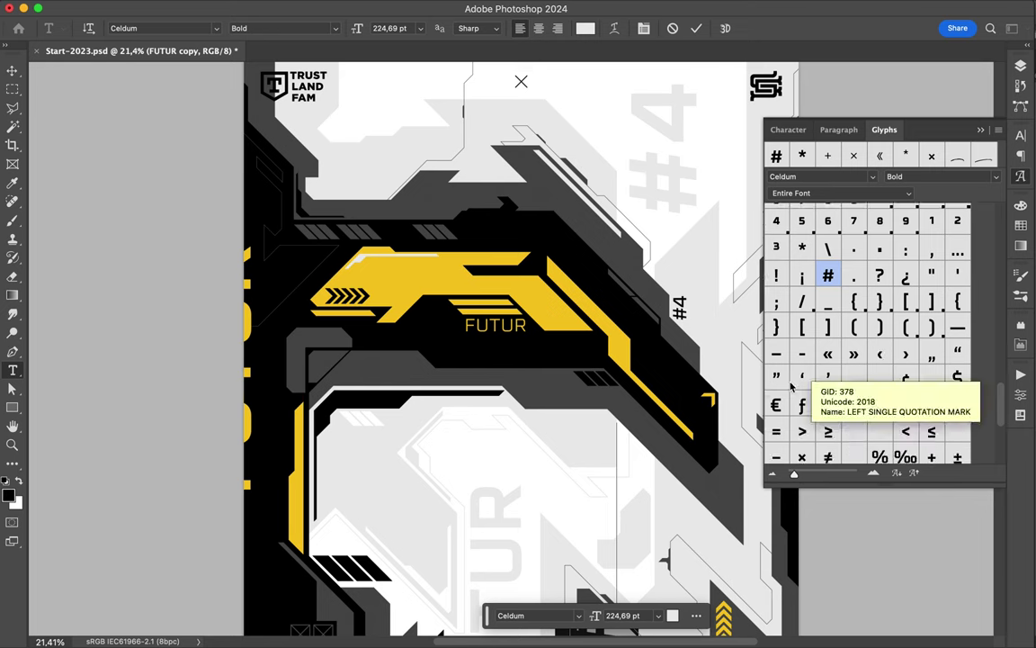
double_click(776, 404)
scroll(791, 414, "down", 1)
double_click(935, 437)
scroll(540, 270, "down", 2)
left_click(12, 71)
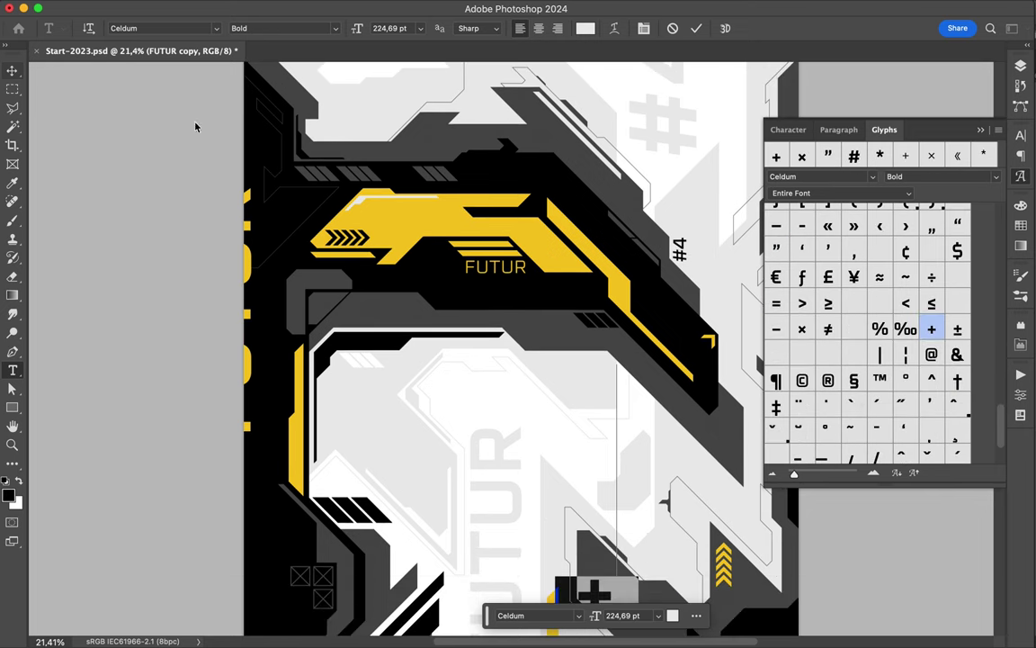
Step: Duplicate the plus sign into a light-grey cluster and position it beside FUTUR
mouse_move(568, 447)
left_mouse_down()
mouse_move(578, 440)
mouse_move(555, 440)
mouse_move(547, 418)
left_mouse_up()
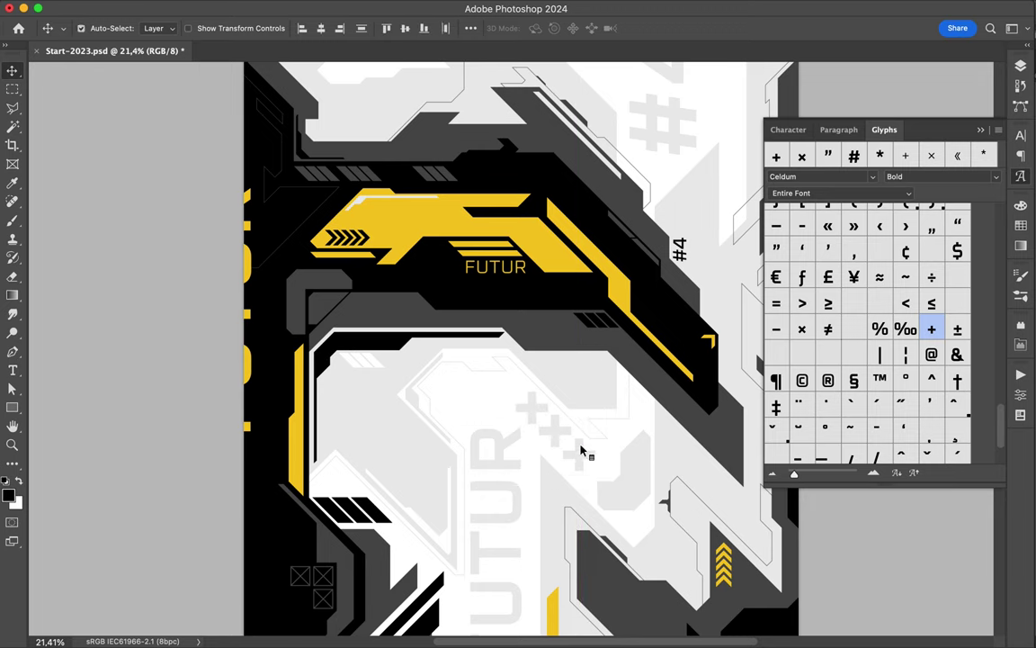
scroll(621, 209, "down", 2)
scroll(624, 208, "down", 2)
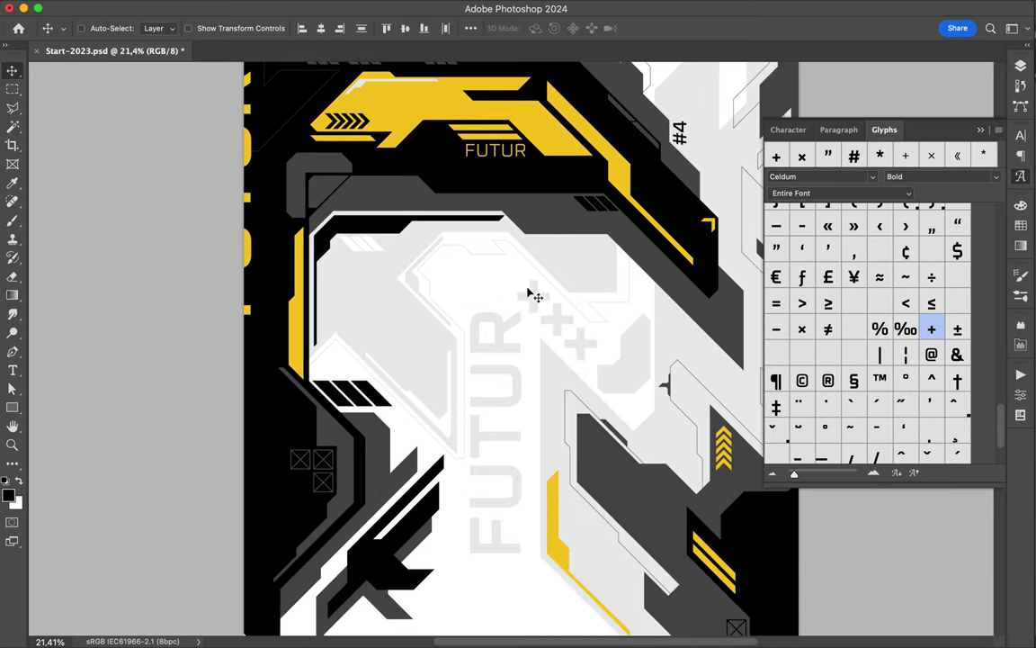
left_click(1021, 225)
left_click_drag(409, 349, 430, 342)
scroll(437, 347, "down", 2)
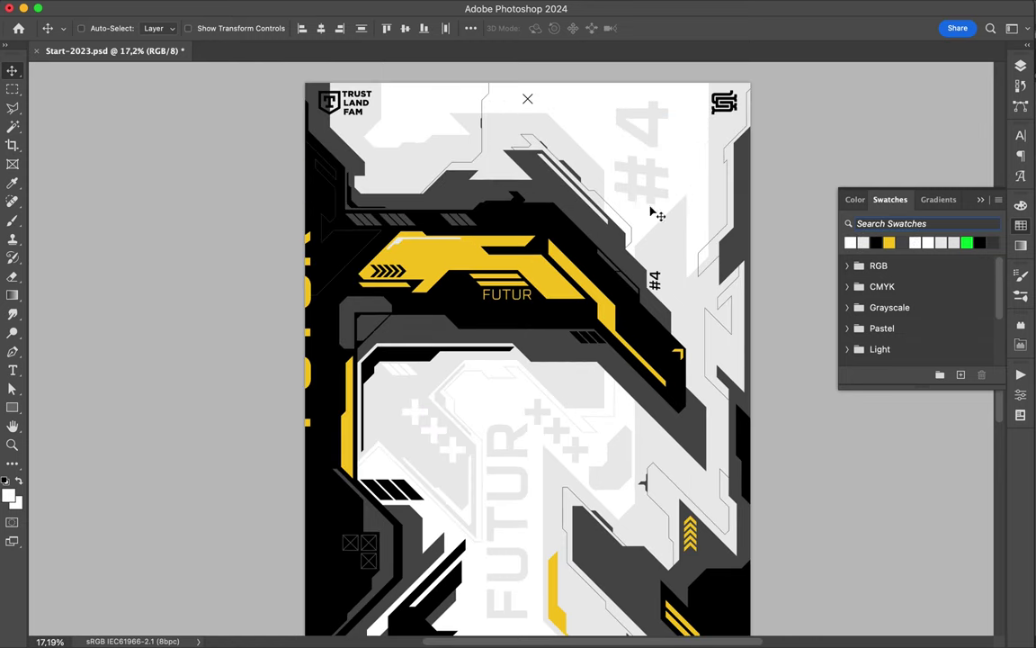
scroll(630, 269, "down", 2)
scroll(572, 374, "down", 2)
left_click(729, 14)
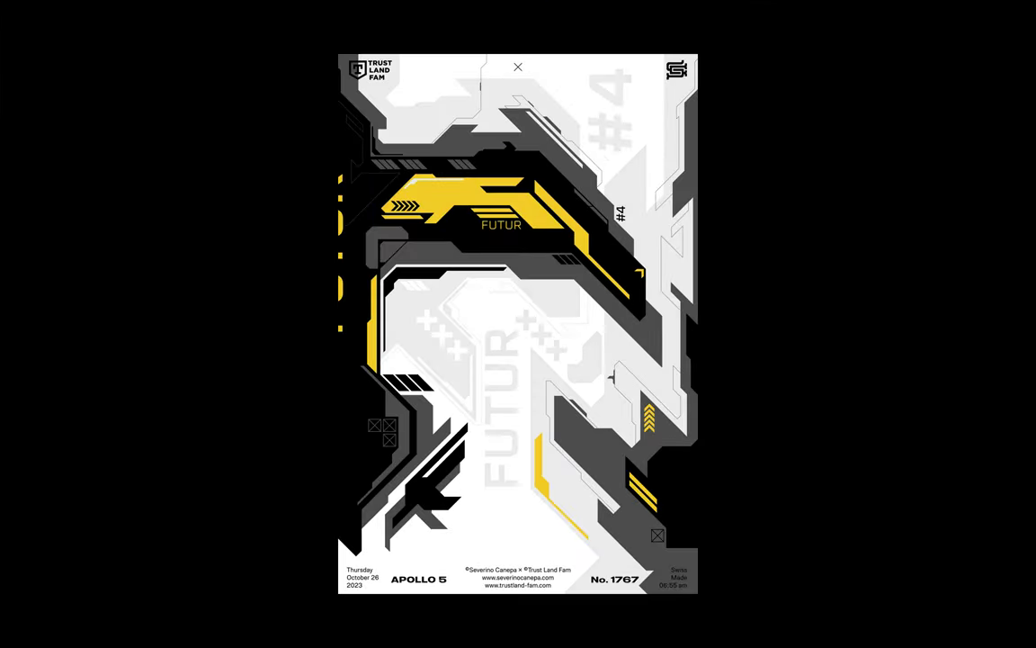